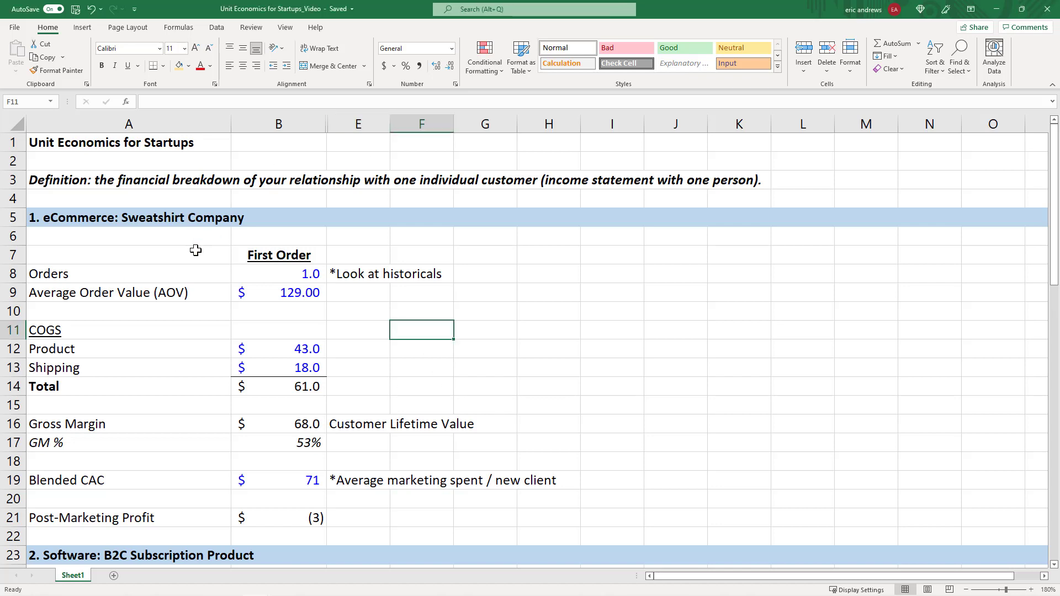
Step: Review the eCommerce first-order Orders of 1.0 and Average Order Value of 129
left_click(89, 187)
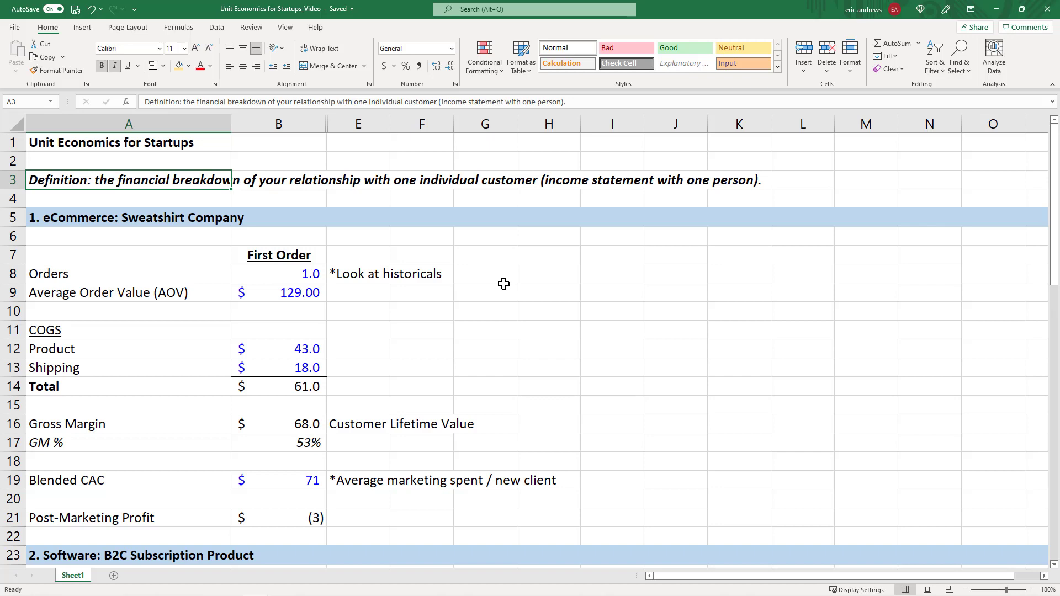
left_click(623, 277)
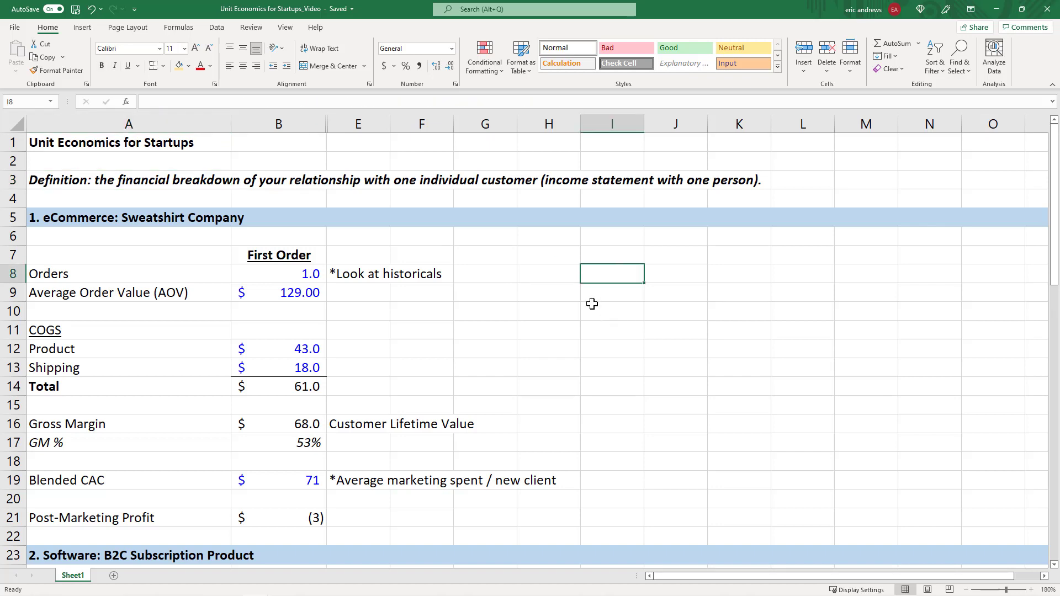
left_click(168, 267)
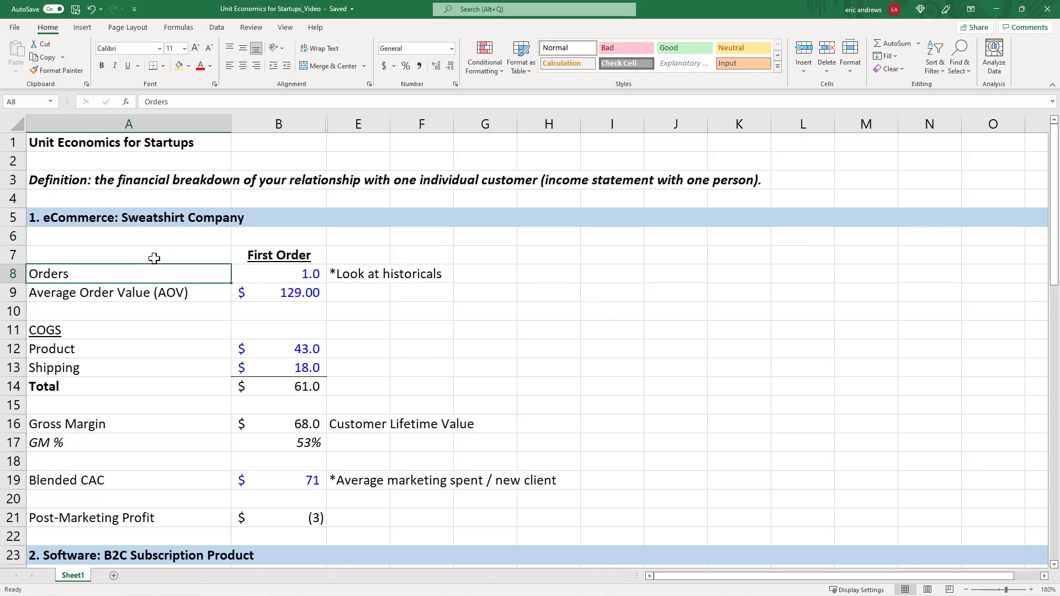
scroll(154, 254, "down", 1)
left_click(142, 163)
left_click(260, 199)
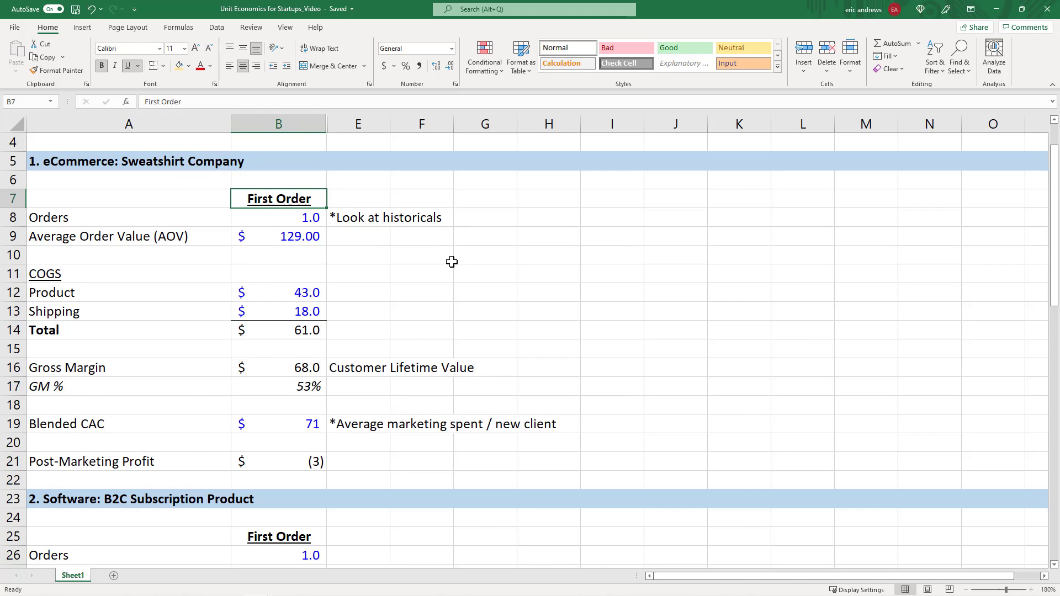
left_click(286, 222)
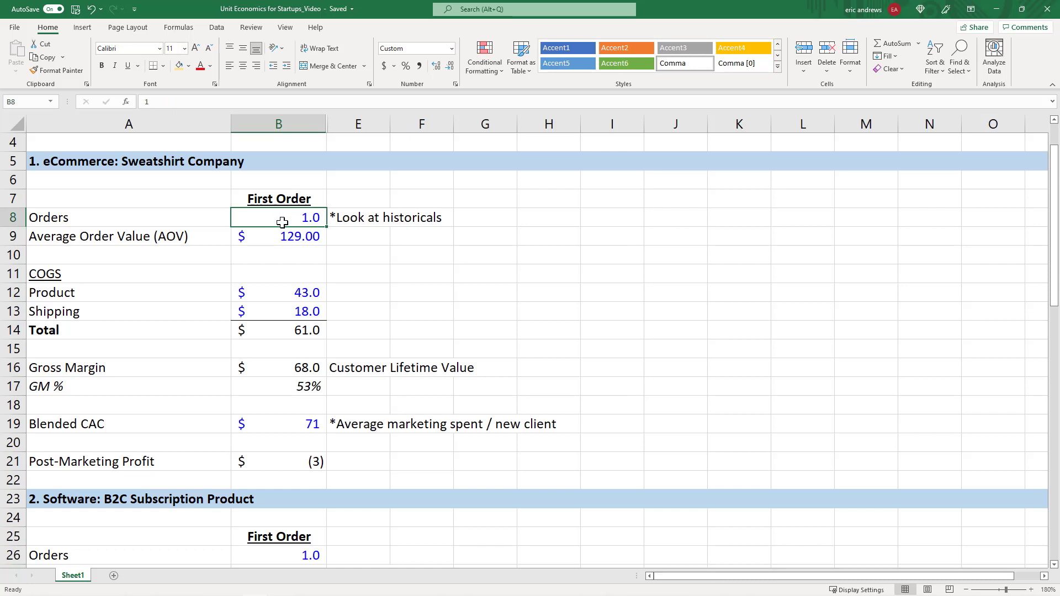
left_click(287, 236)
left_click(167, 238)
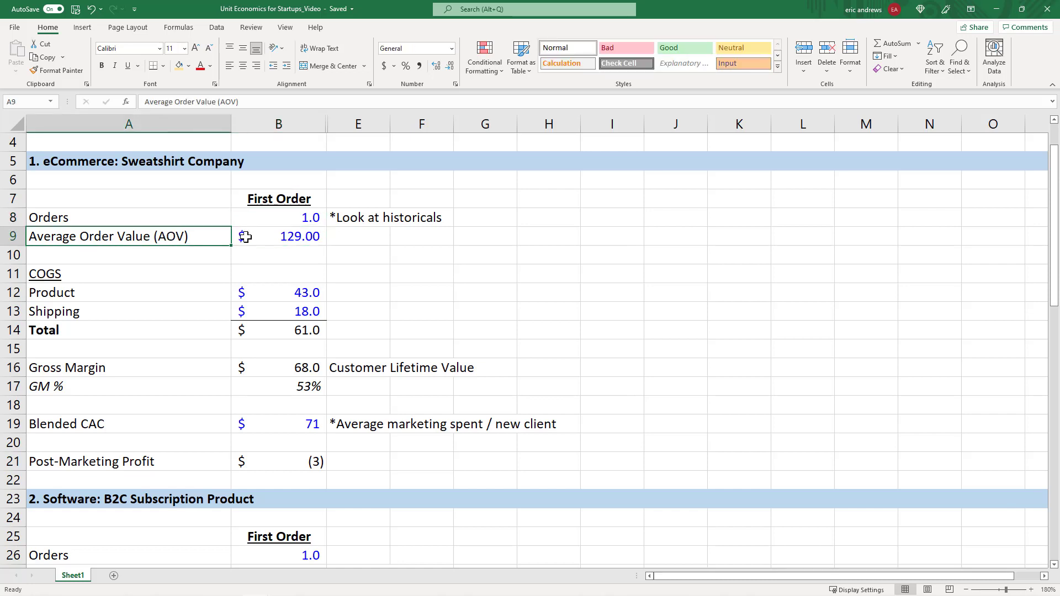
left_click(250, 236)
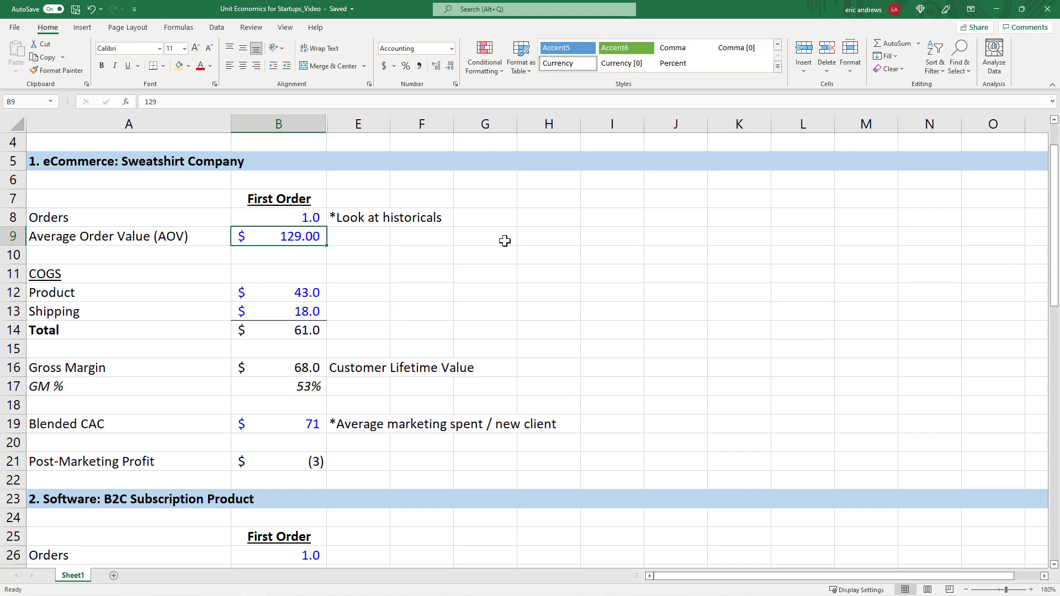
left_click(130, 237)
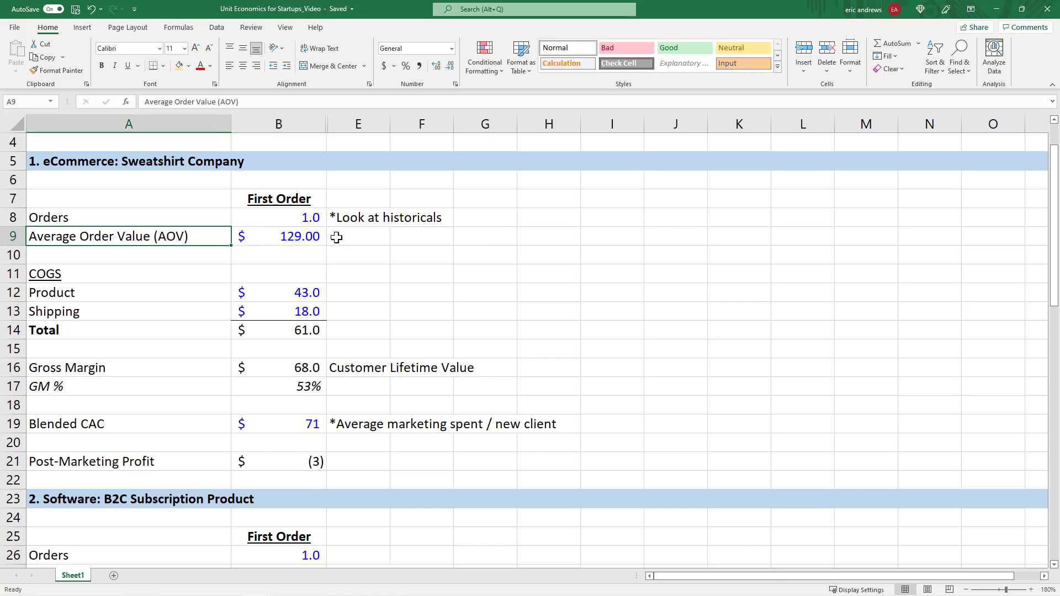
left_click(301, 234)
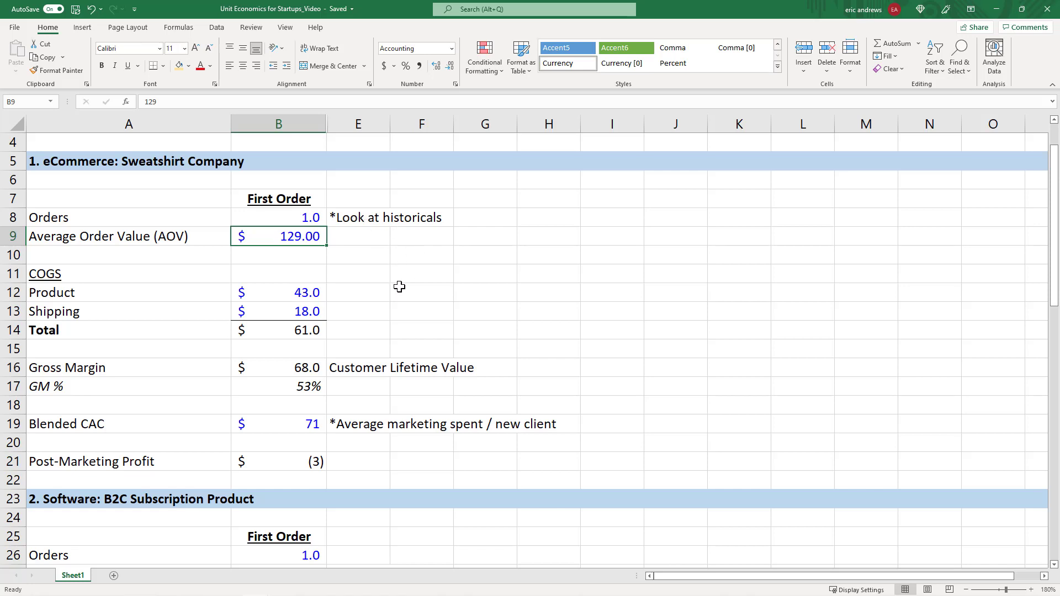
Step: Check the first-order product cost of 43, Gross Margin formula, Blended CAC of 71 and Post-Marketing Profit
left_click(146, 281)
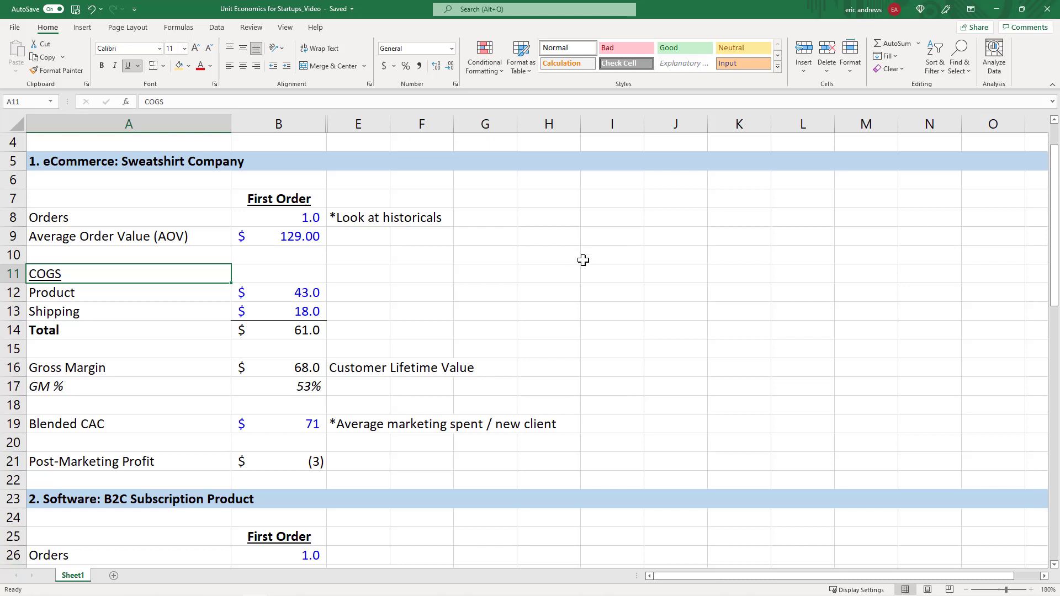
left_click(99, 292)
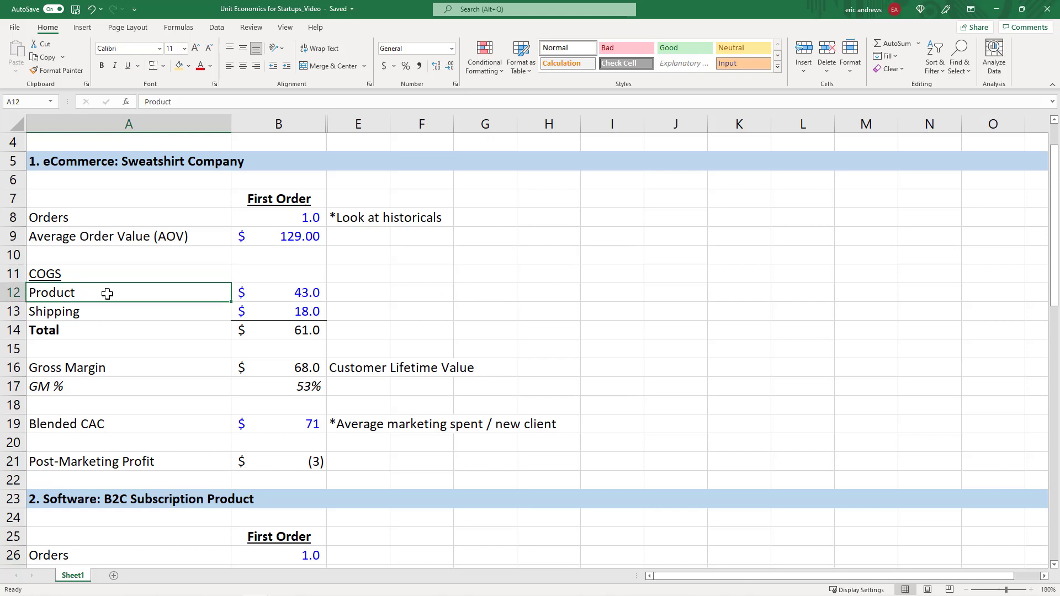
left_click(284, 296)
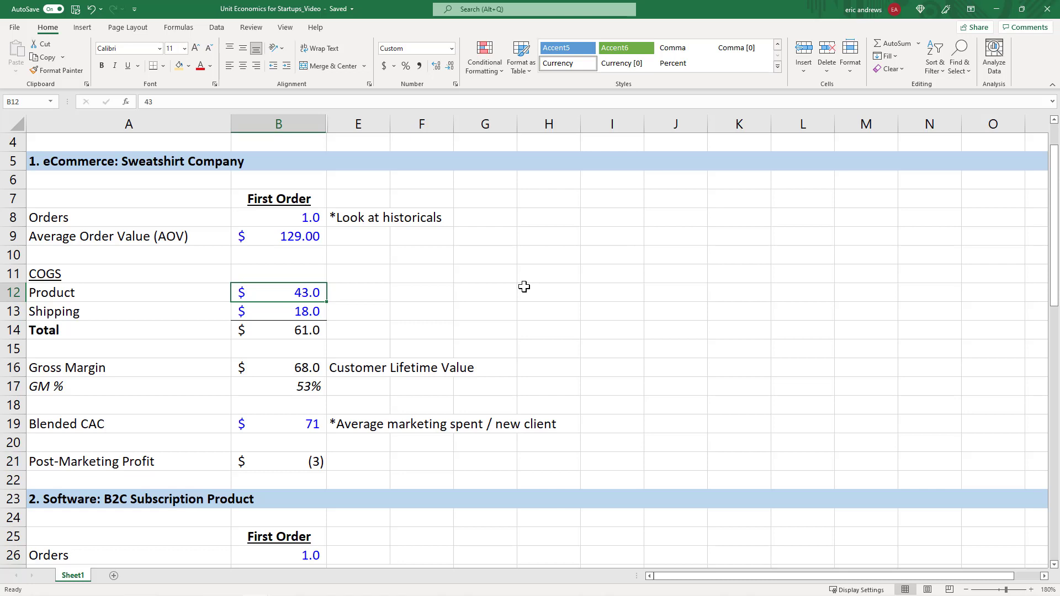
key("Down")
key("Down")
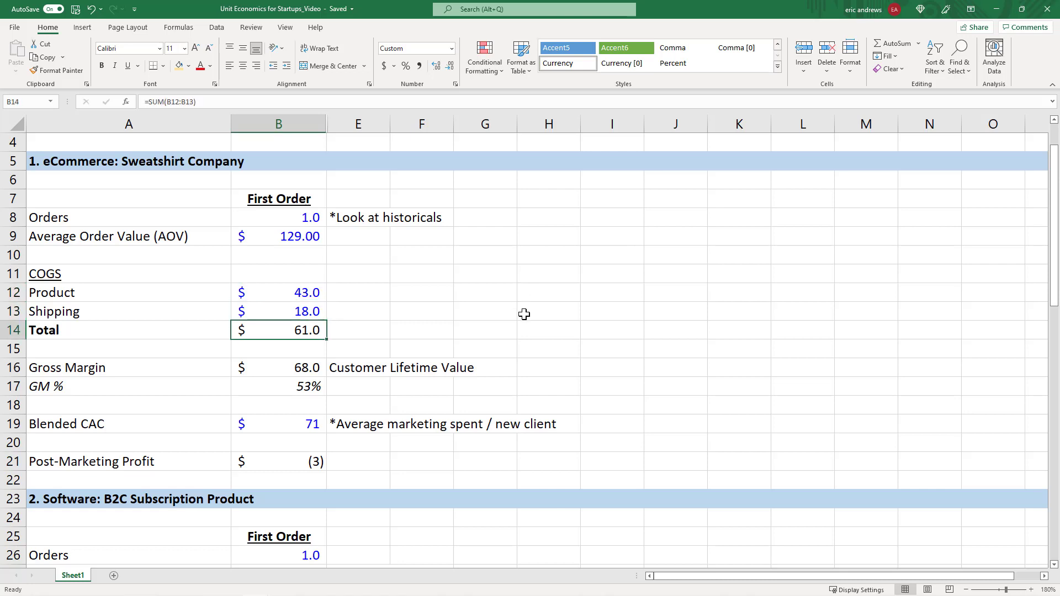
left_click(291, 369)
key("F2")
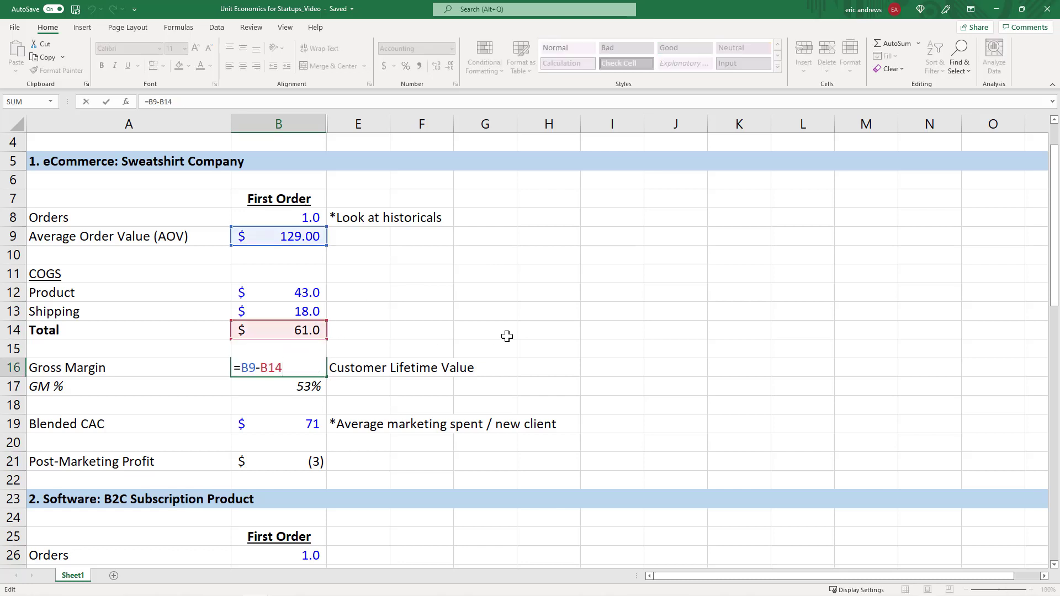
key("ctrl+Return")
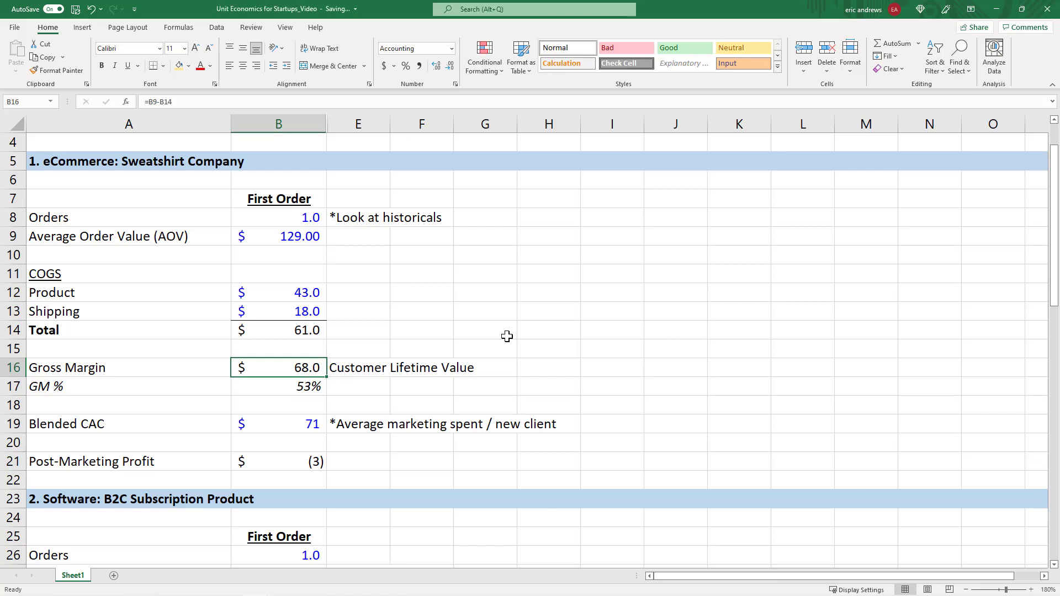
key("Down")
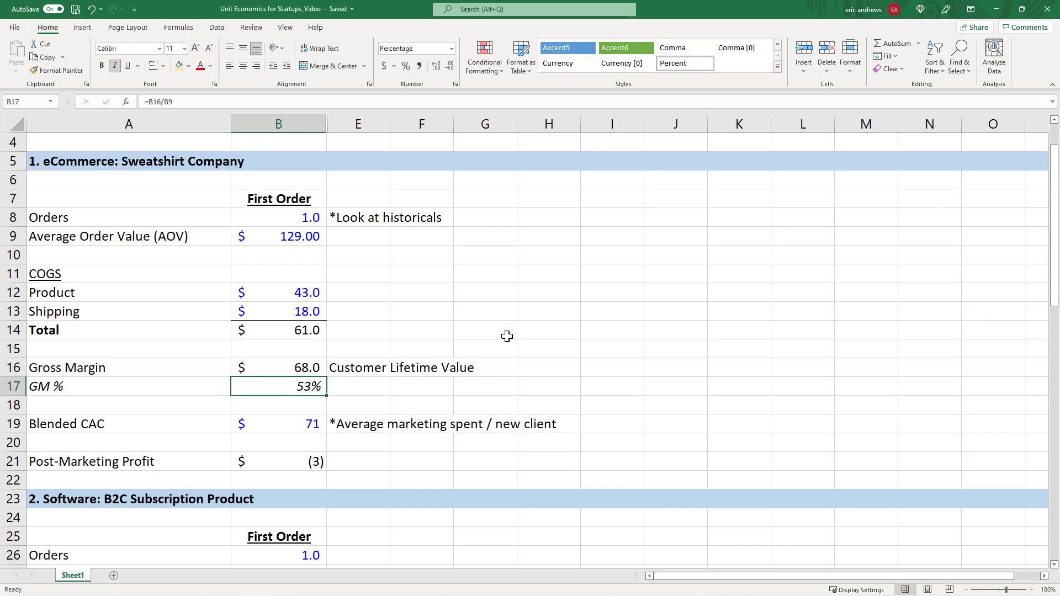
key("Down")
key("Down")
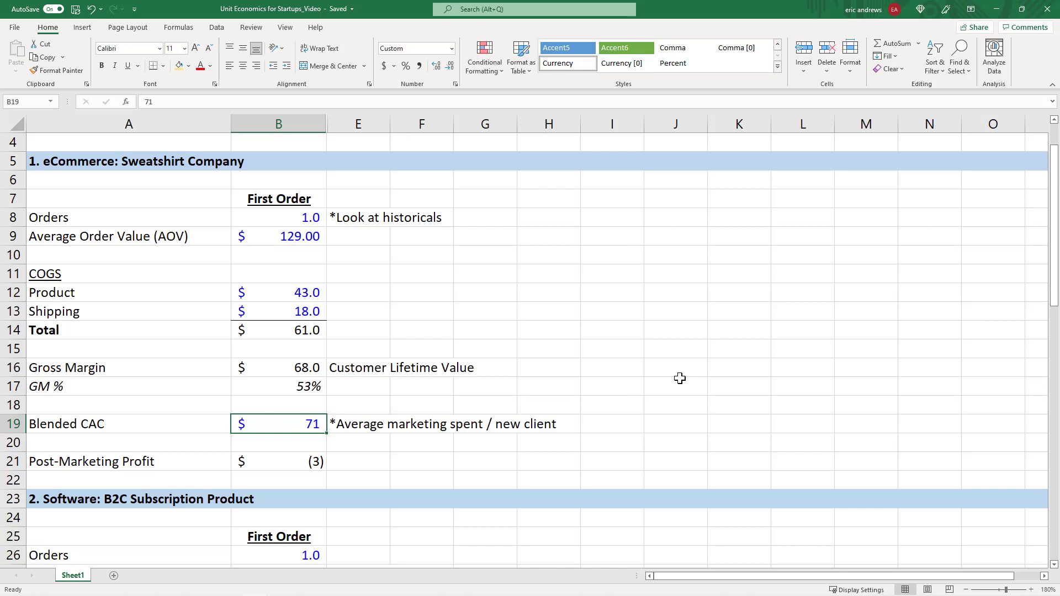
left_click(102, 430)
left_click(264, 427)
left_click(293, 365)
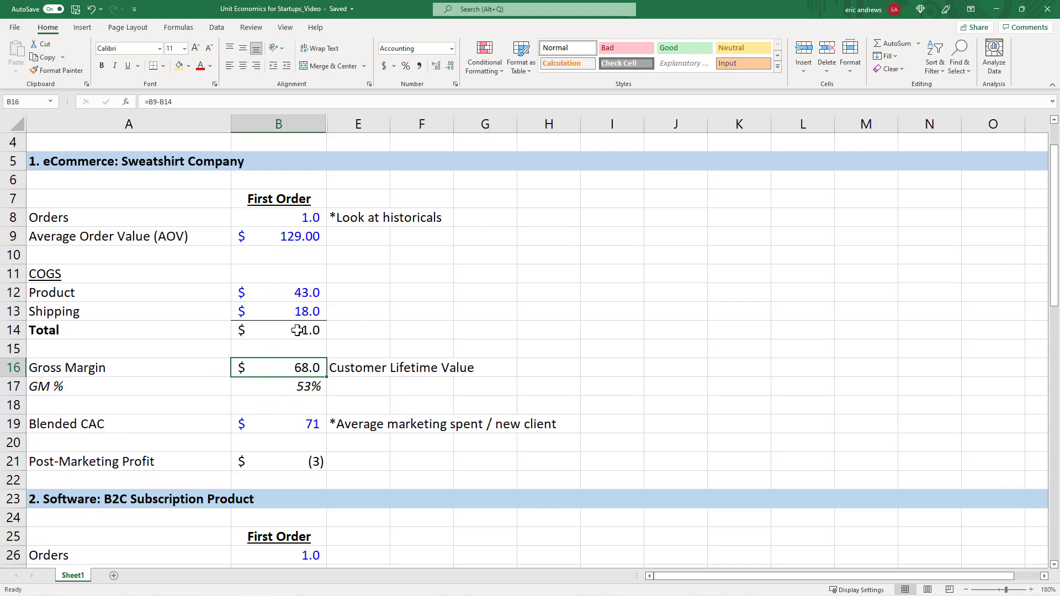
left_click(312, 422)
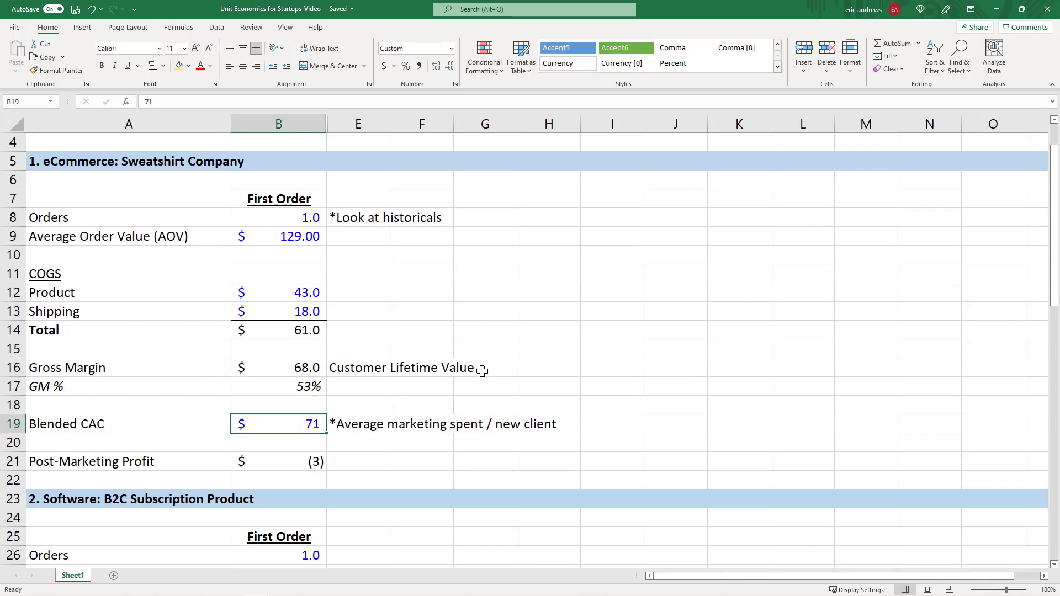
left_click(303, 461)
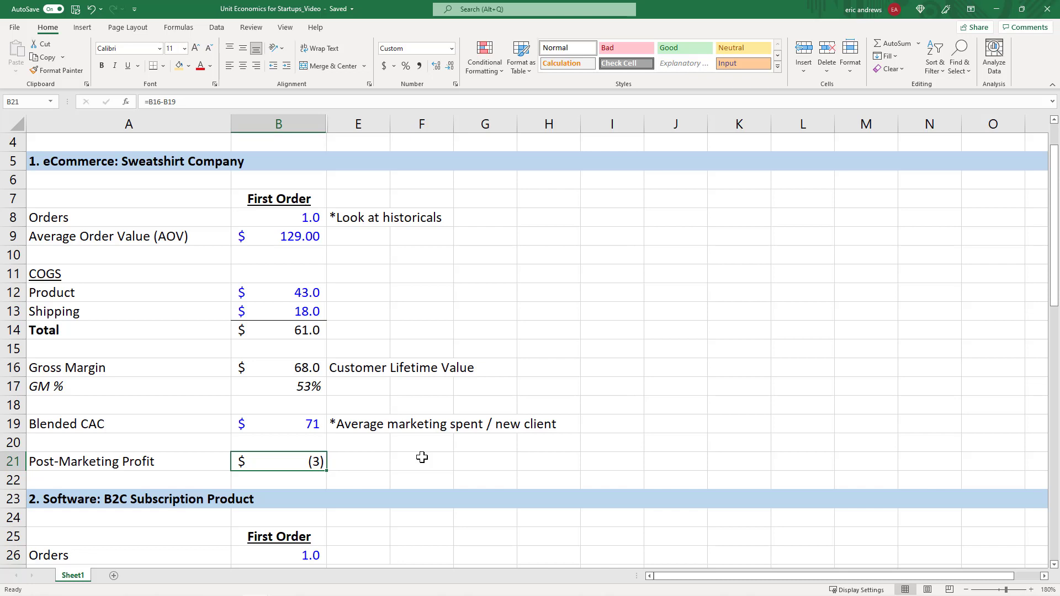
Step: Unhide the hidden columns C and D between columns B and E
left_click_drag(349, 126, 317, 129)
right_click(317, 129)
left_click(381, 312)
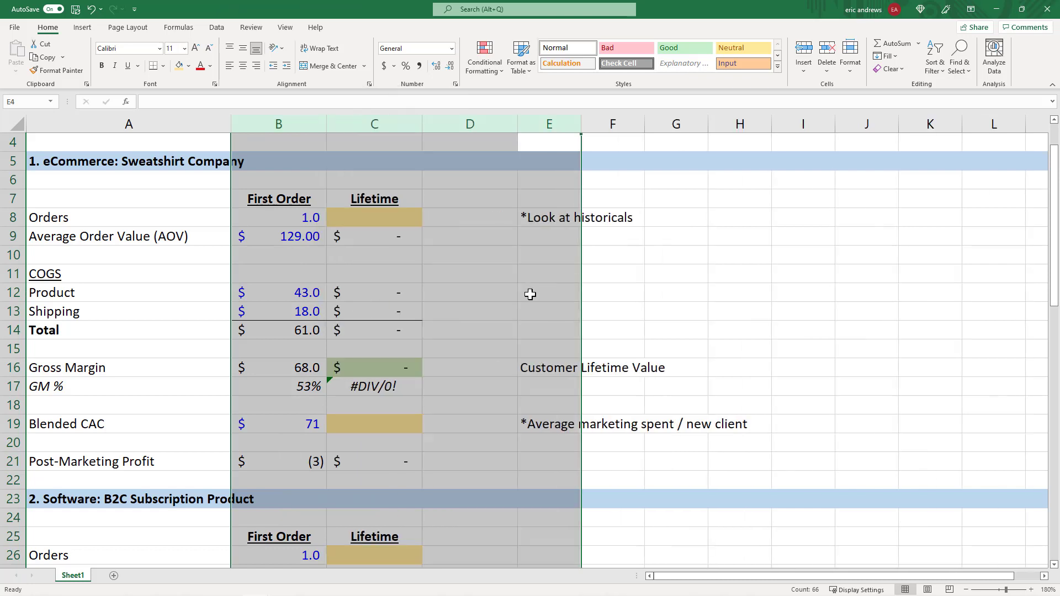
Step: Enter 1.6 as the lifetime Orders in C8
left_click(341, 191)
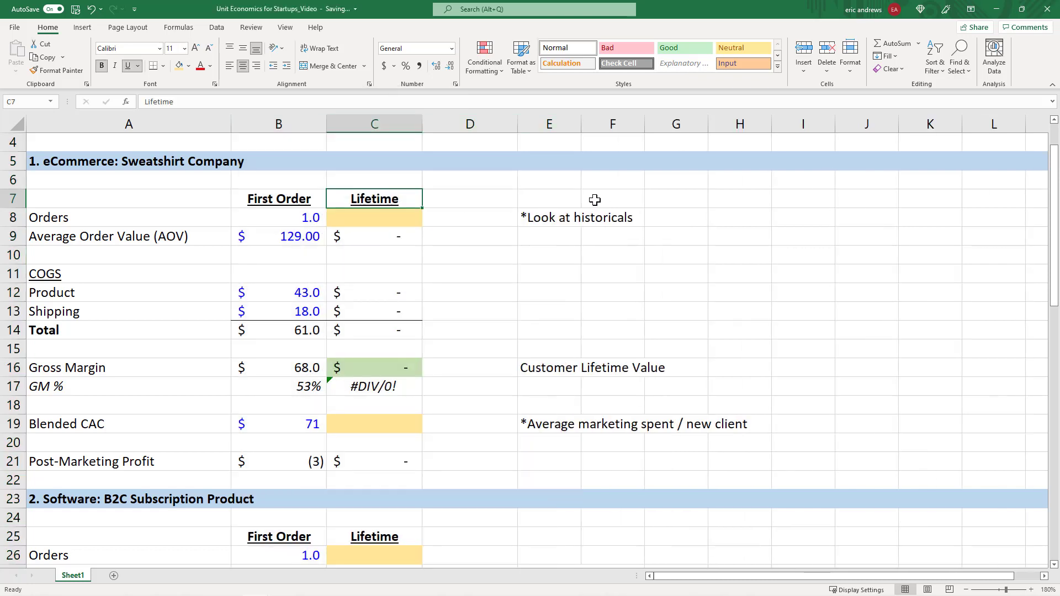
key("Down")
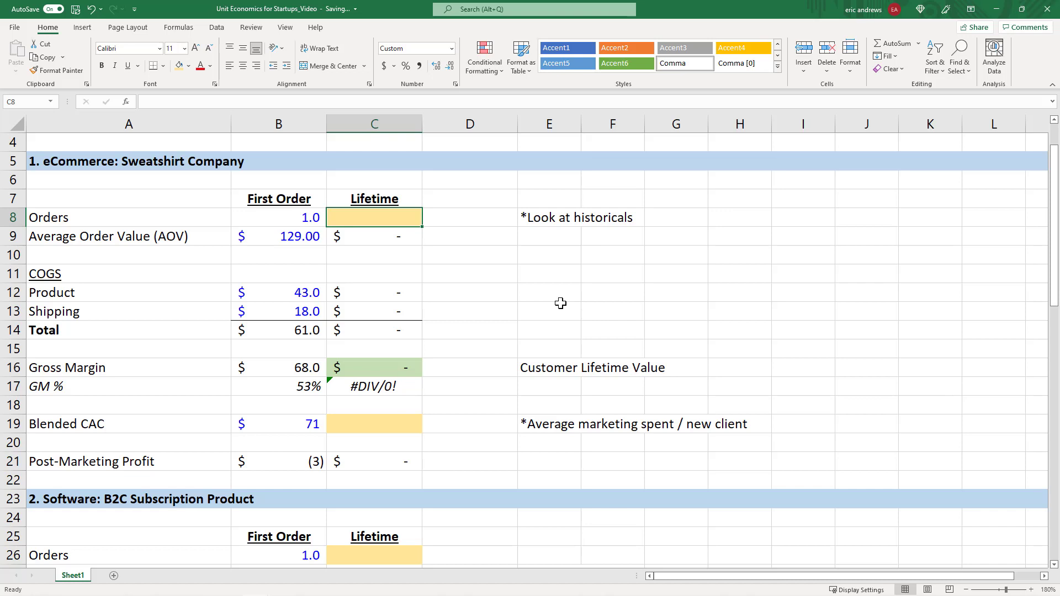
type("1.6")
key("ctrl+Return")
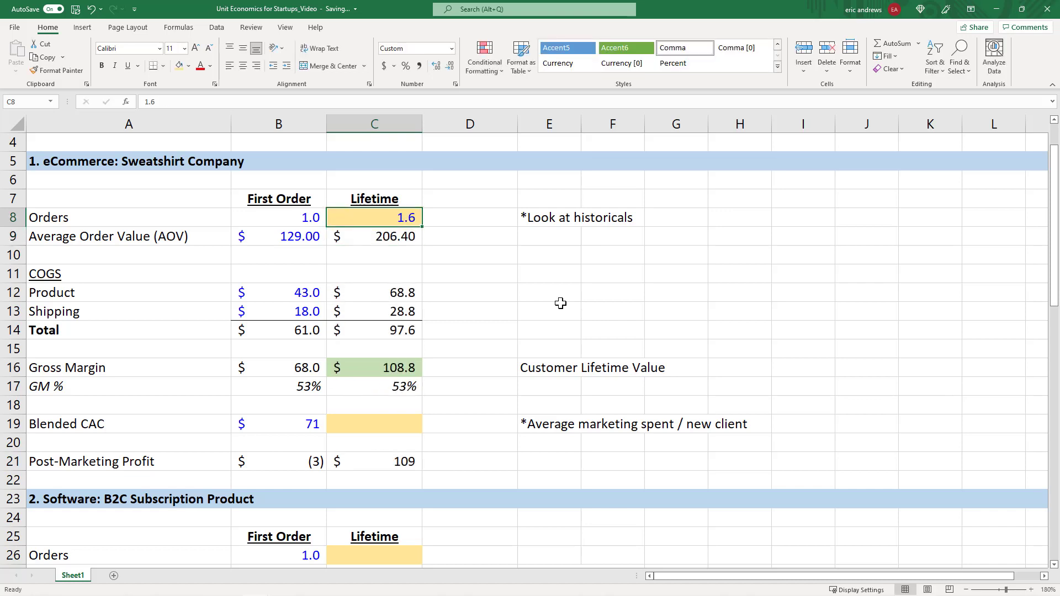
Step: Compare the first-order and lifetime order counts against the historicals note
left_click(554, 222)
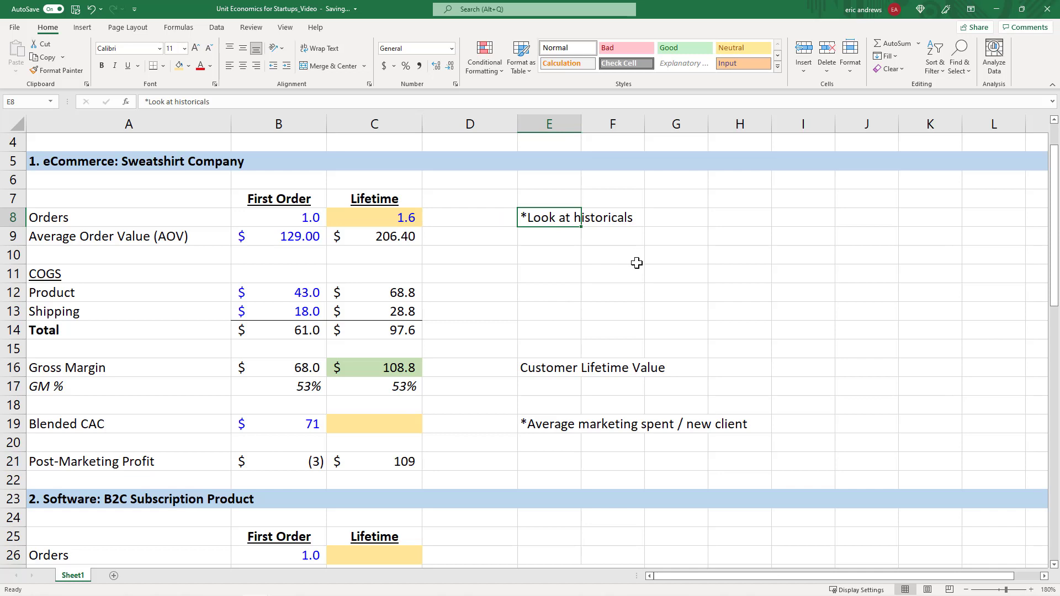
key("Left")
key("Left")
key("Left")
key("Right")
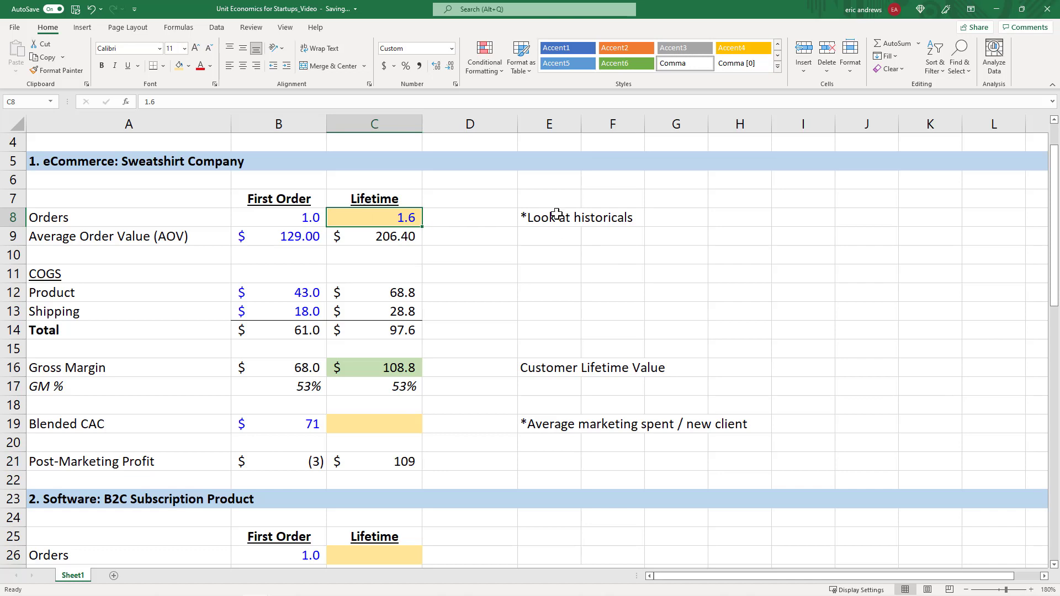
left_click(293, 217)
left_click(401, 217)
Step: Check the lifetime AOV formula =B9*C8 and the Product cost formula =B12*C8
left_click(395, 236)
key("F2")
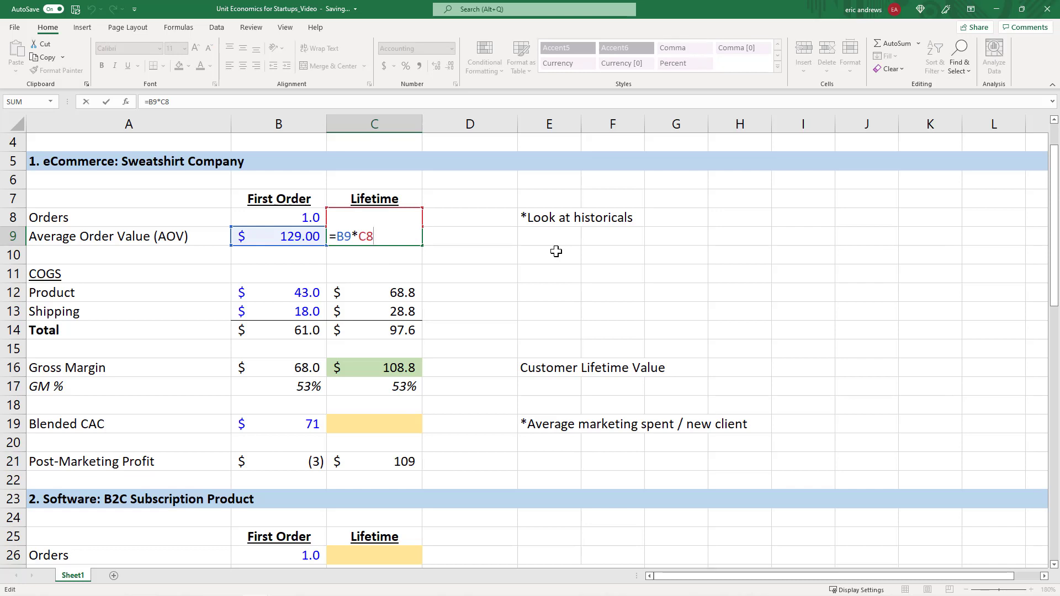
key("Return")
key("Up")
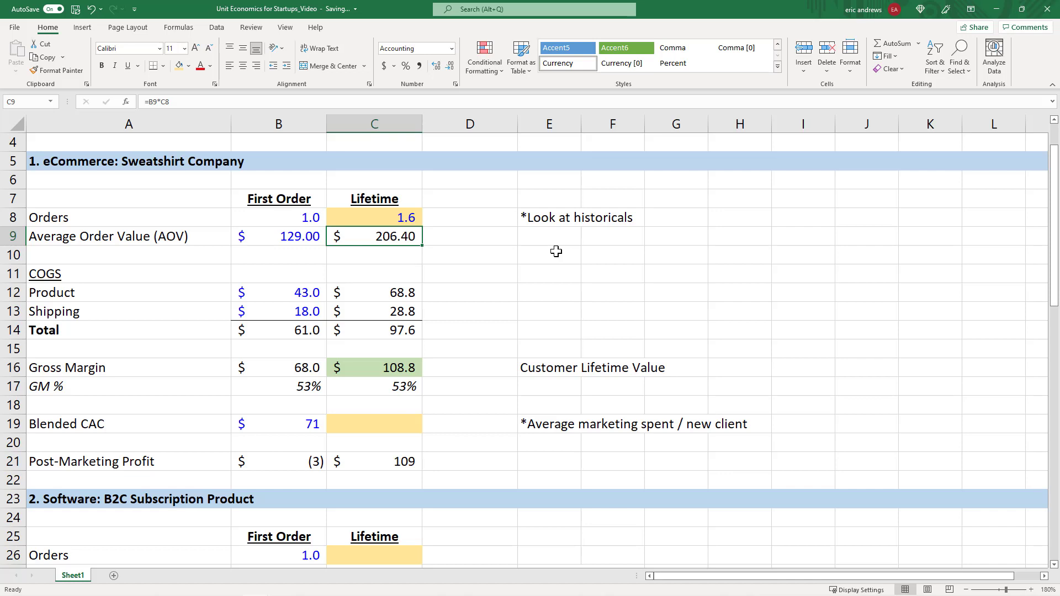
left_click(386, 293)
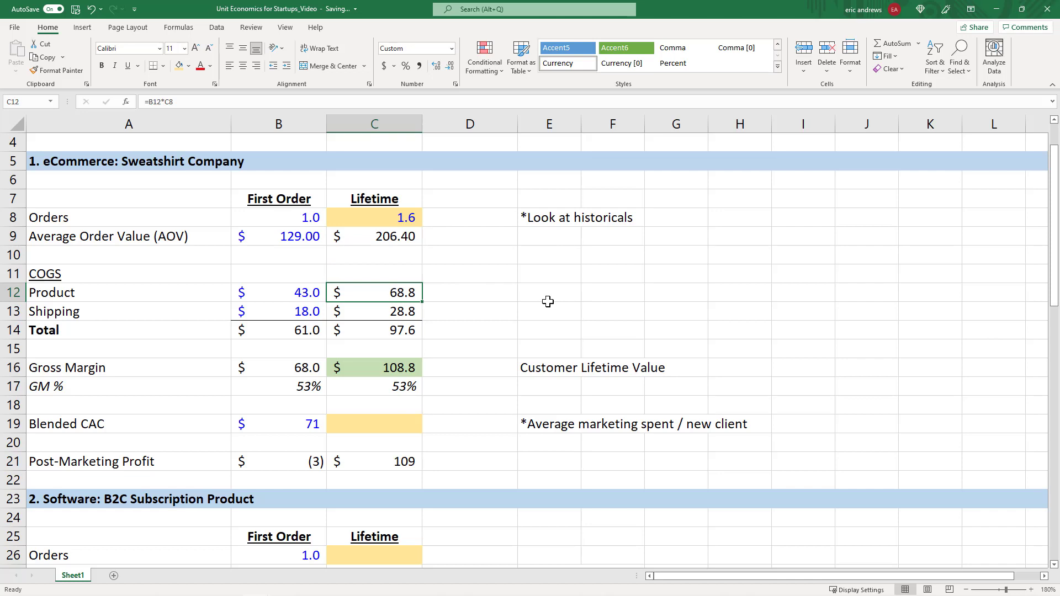
key("F2")
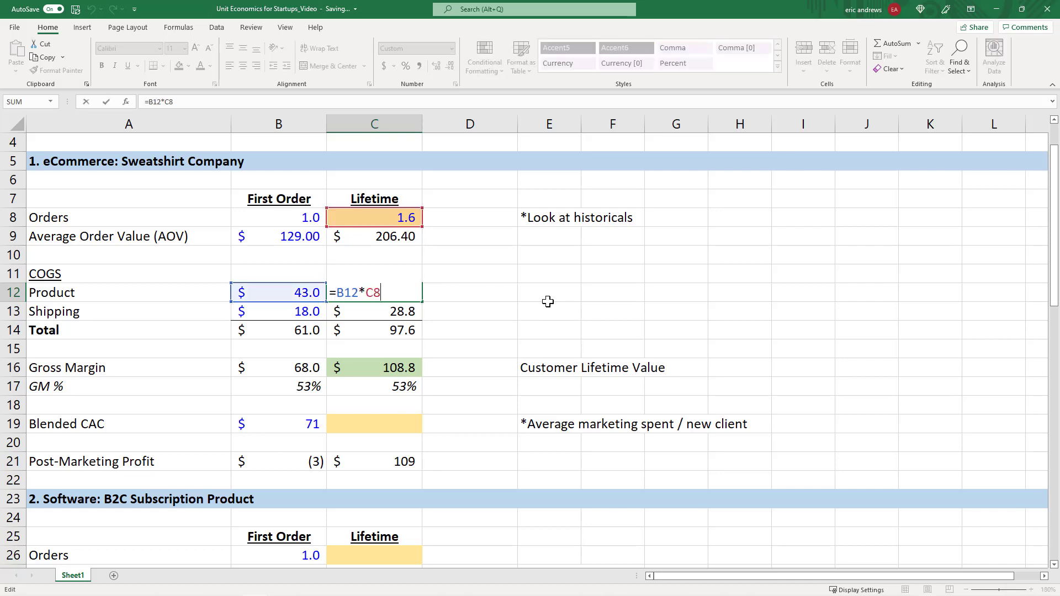
key("Escape")
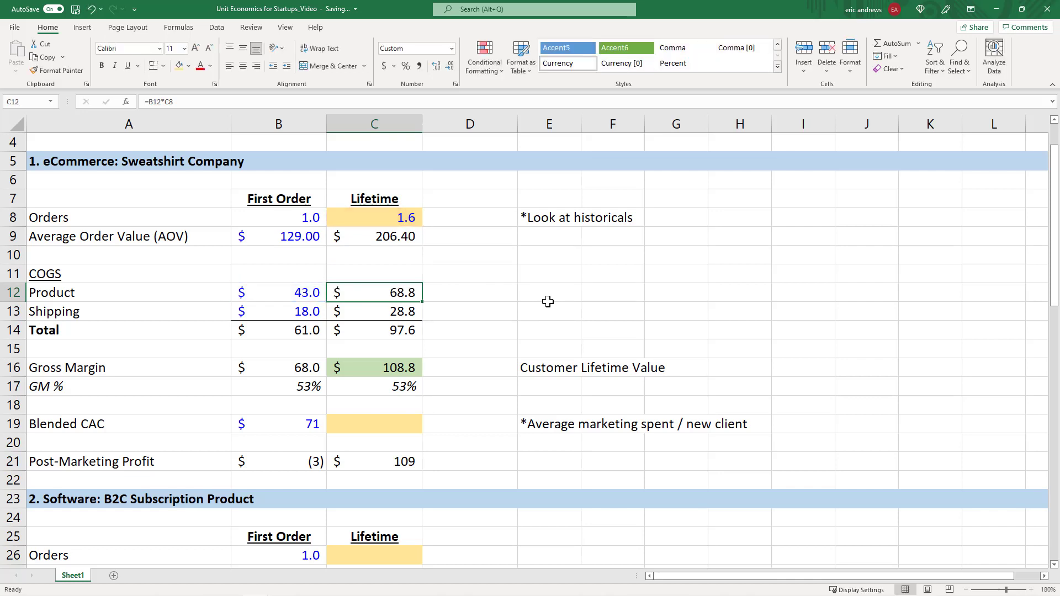
Step: AutoSum the lifetime COGS Total in C14 as =SUM(C12:C13), giving $97.6
key("Down")
key("Down")
key("alt+equal")
key("ctrl+Return")
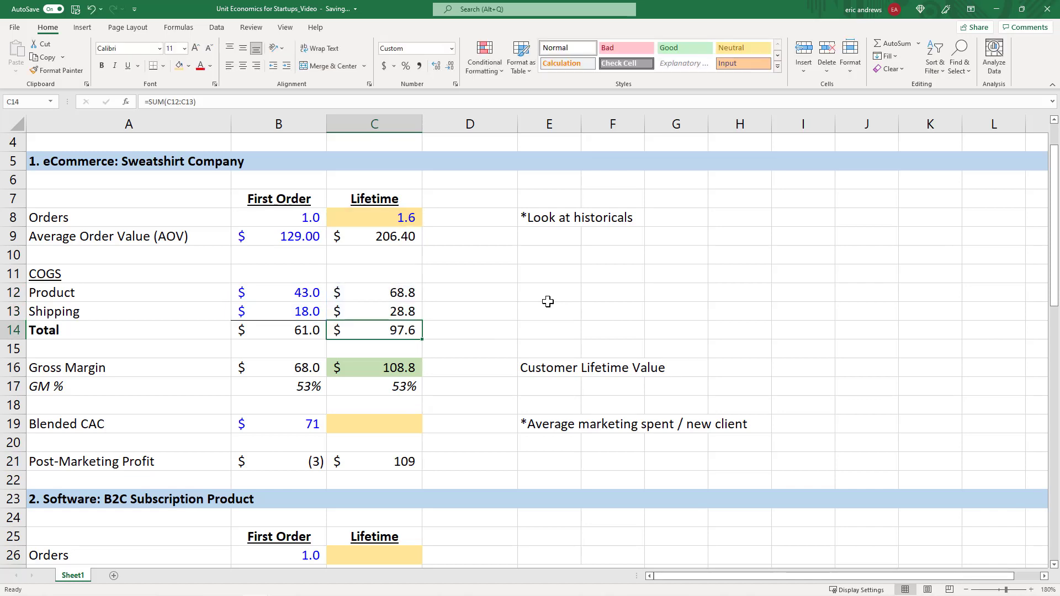
key("F2")
key("Escape")
key("F2")
key("Escape")
Step: Review lifetime Gross Margin =C9-C14 ($108.8) and GM % =C16/C9 (53%)
key("Down")
key("Down")
key("F2")
key("Escape")
key("Down")
key("F2")
key("Escape")
key("Up")
key("F2")
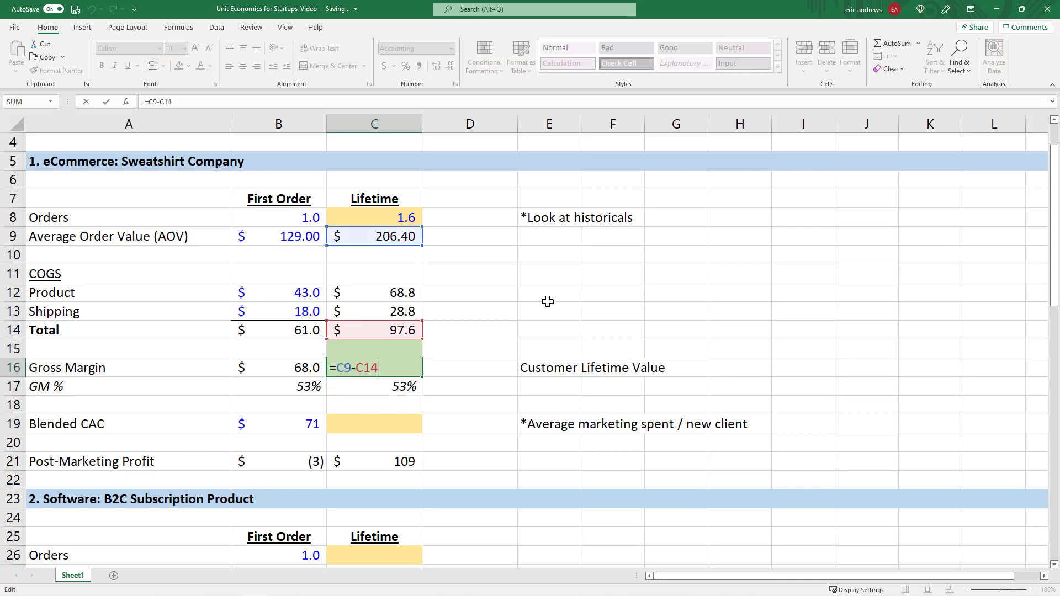
key("Escape")
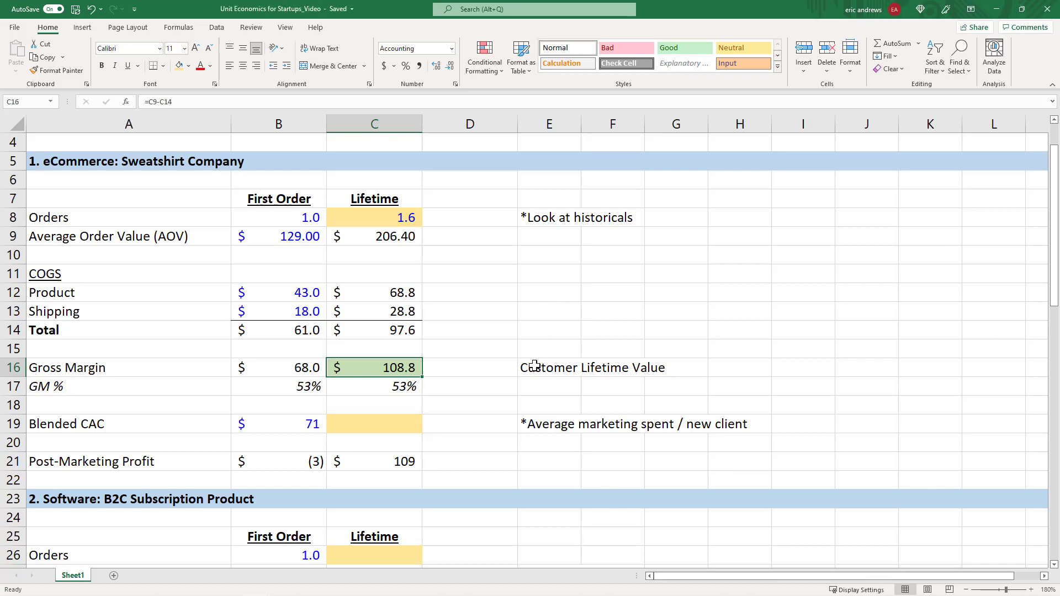
Step: Give the Customer Lifetime Value label in E16:G16 a green fill, matching the Gross Margin cell
left_click_drag(534, 366, 647, 356)
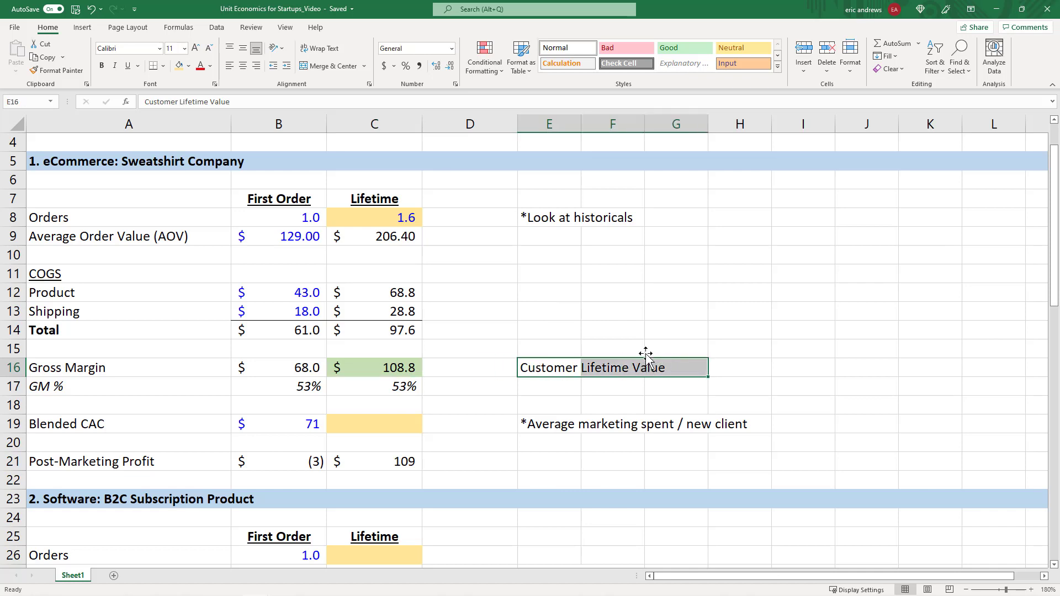
left_click(188, 66)
left_click(262, 110)
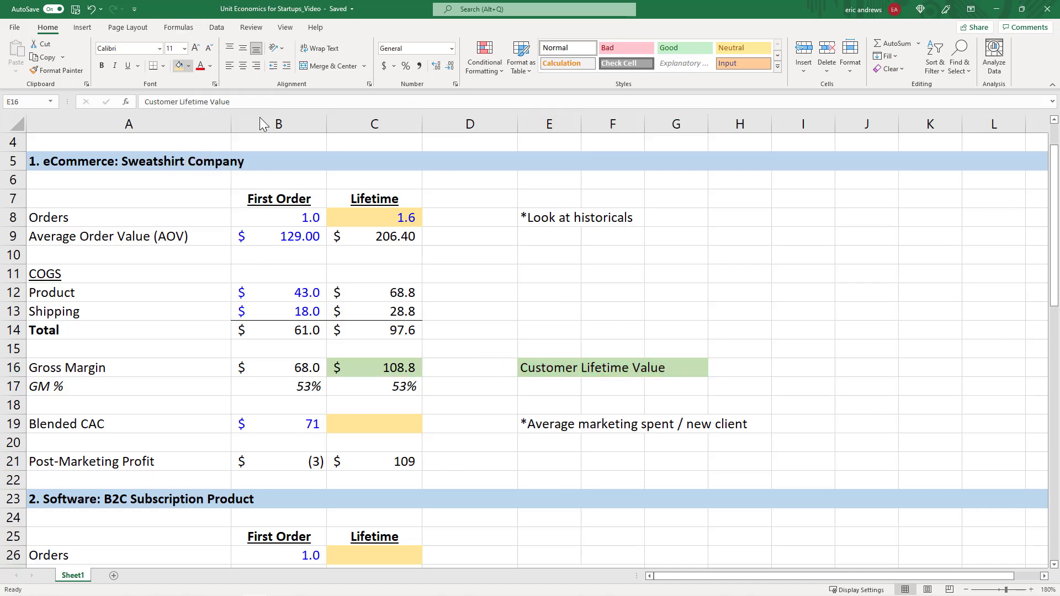
left_click(470, 368)
left_click(411, 368)
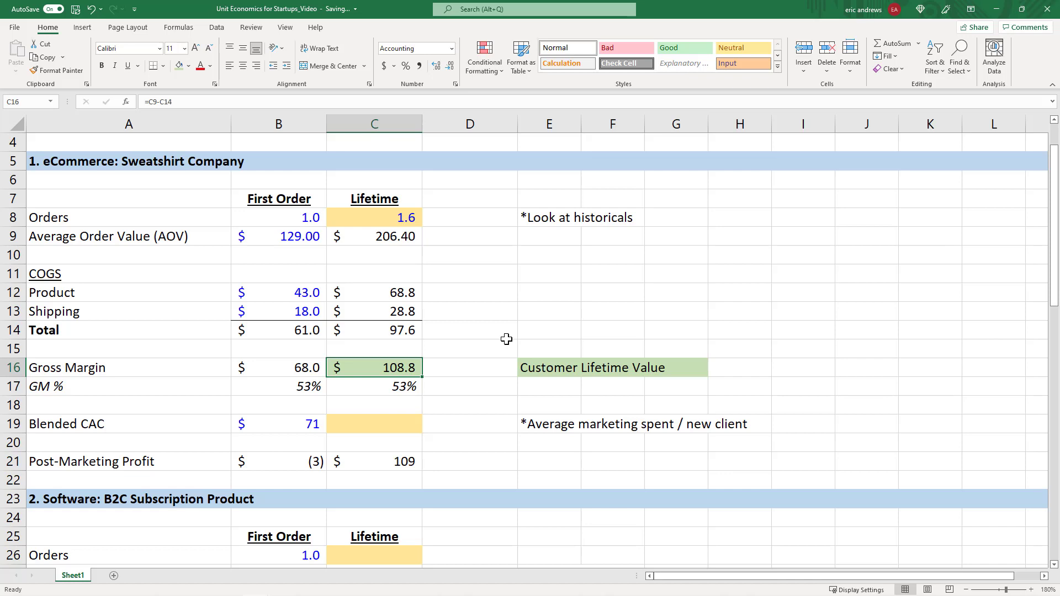
Step: Set the lifetime Blended CAC in C19 to =B19, i.e. $71
left_click(408, 423)
type("=")
left_click(314, 421)
key("ctrl+Return")
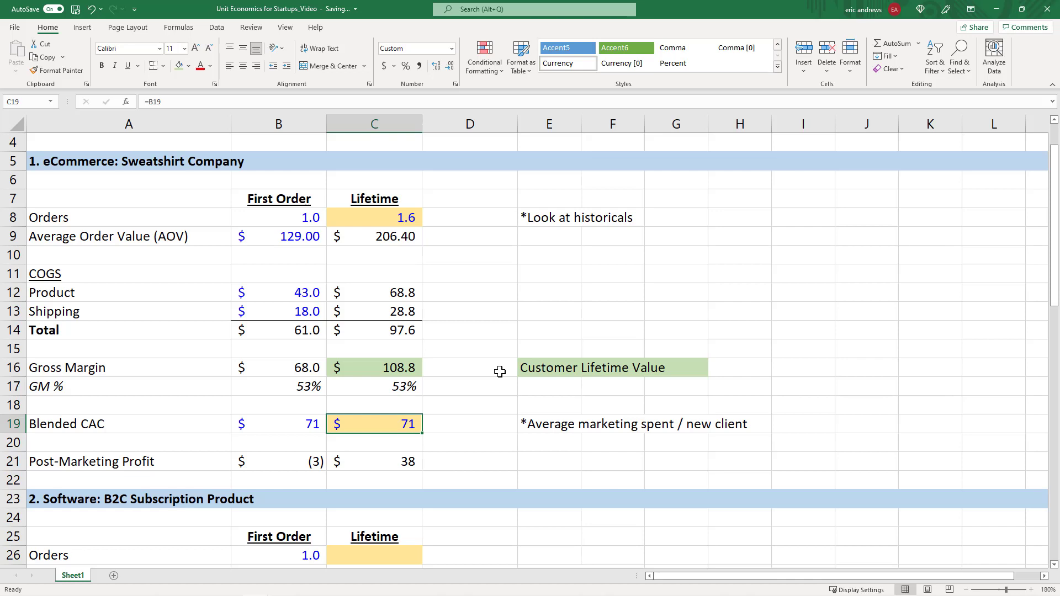
Step: Confirm the lifetime Post-Marketing Profit formula =C16-C19 in C21, giving $38
left_click(397, 462)
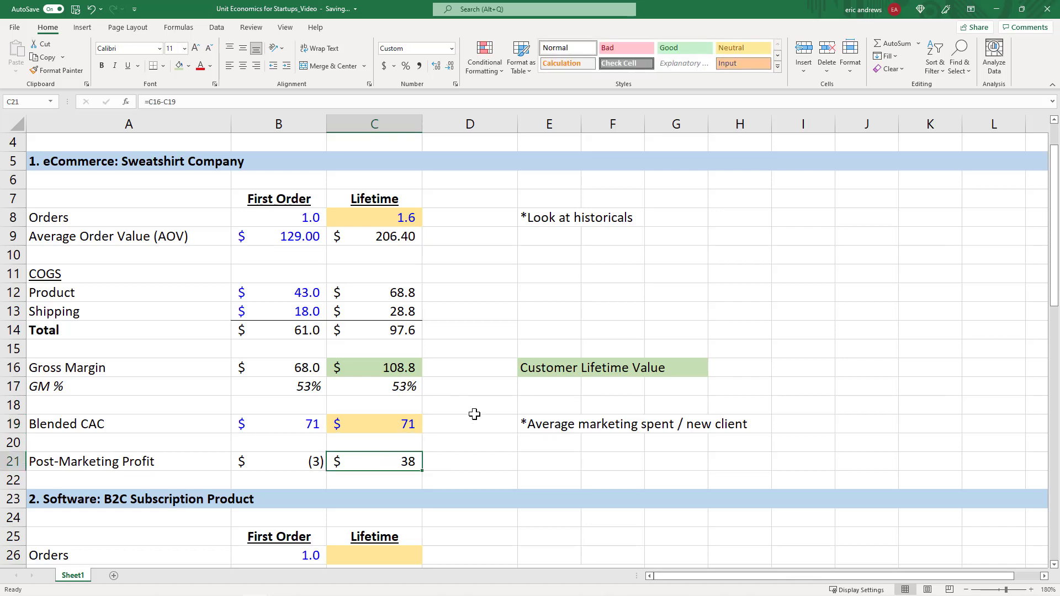
key("F2")
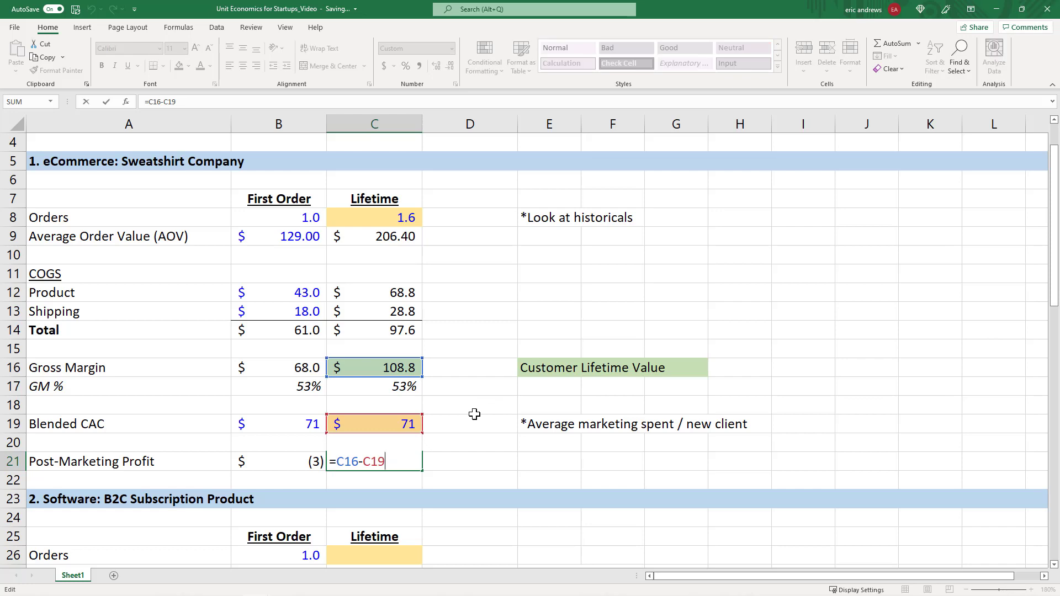
key("ctrl+Return")
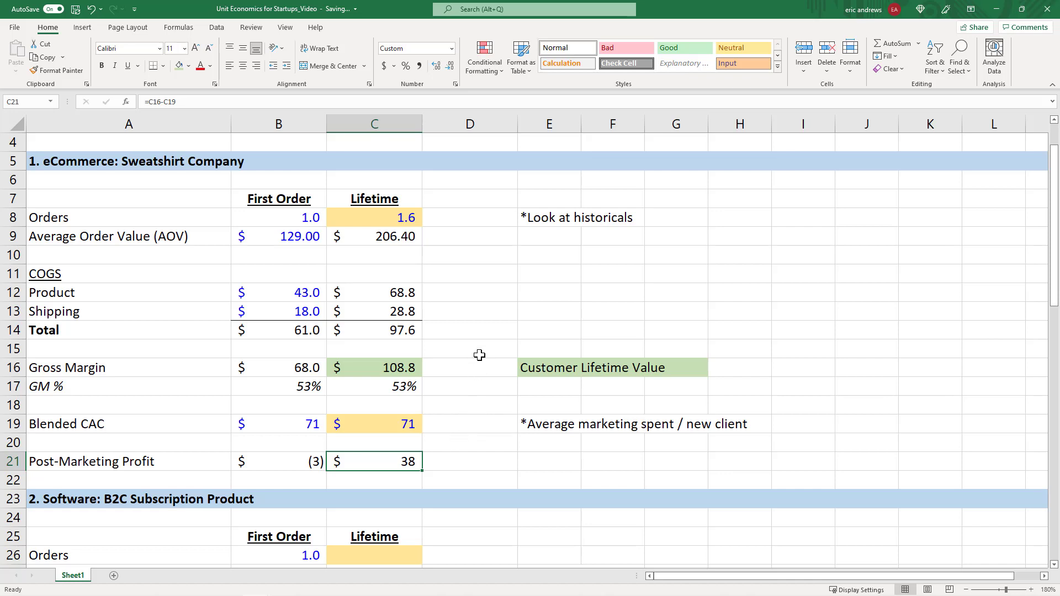
left_click(485, 311)
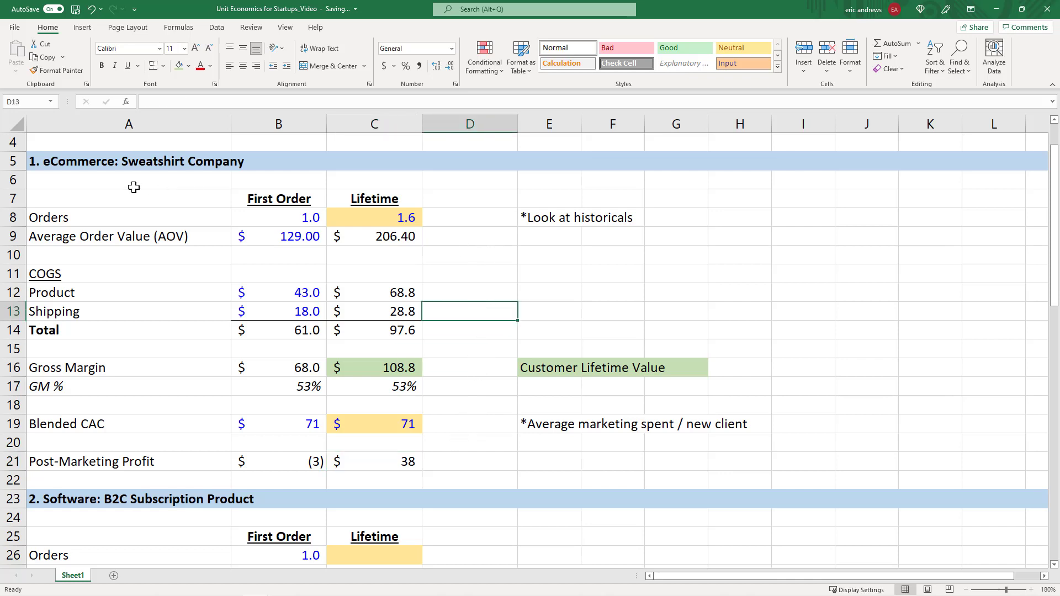
left_click(102, 164)
Step: Scroll to the Software: B2C Subscription Product section and select its First Order heading
scroll(542, 236, "down", 3)
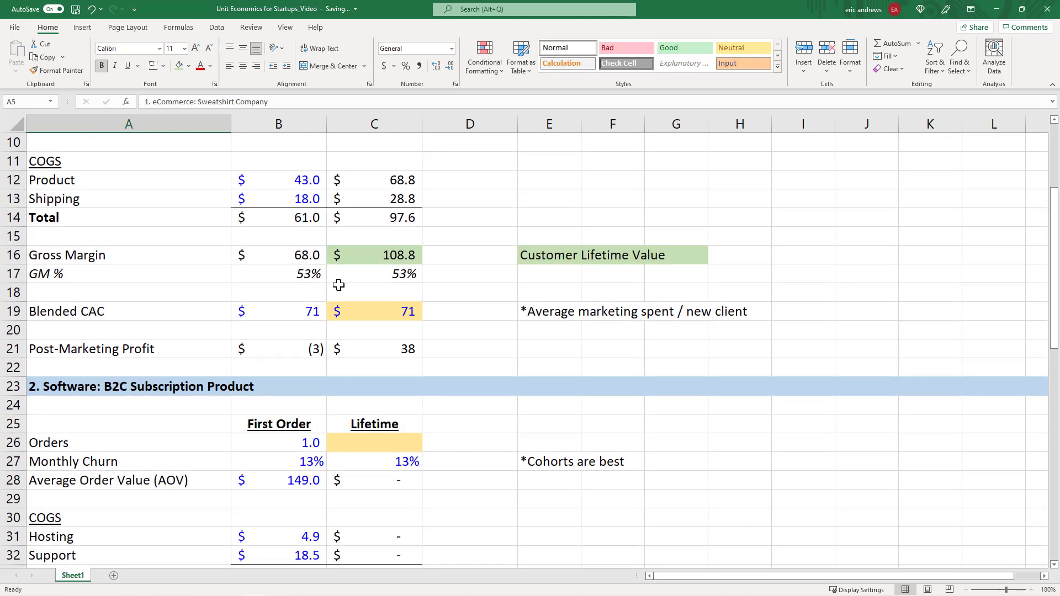
left_click(133, 326)
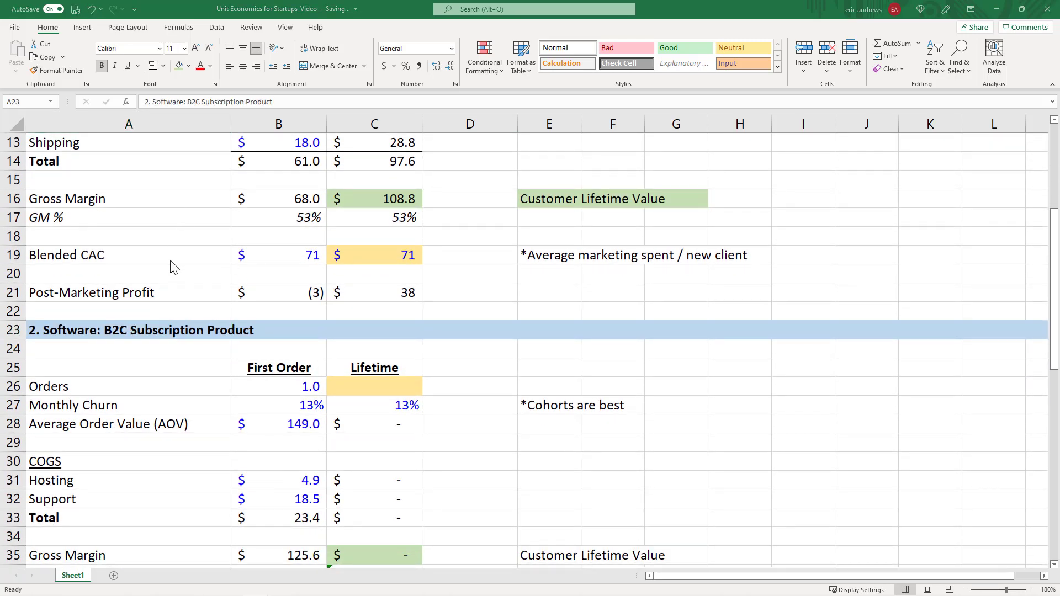
left_click(127, 330)
scroll(182, 282, "down", 2)
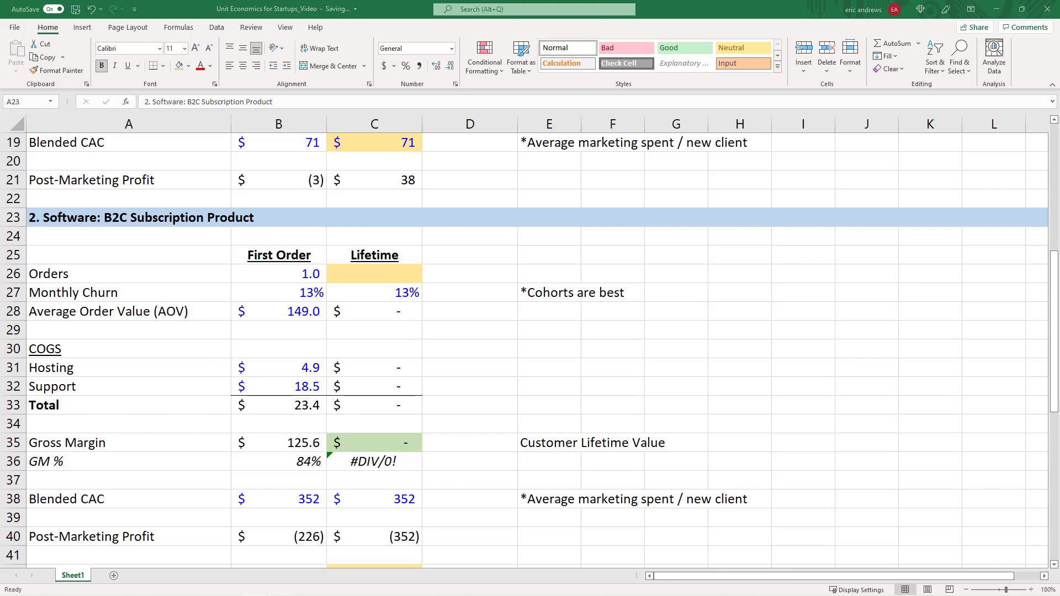
left_click(128, 227)
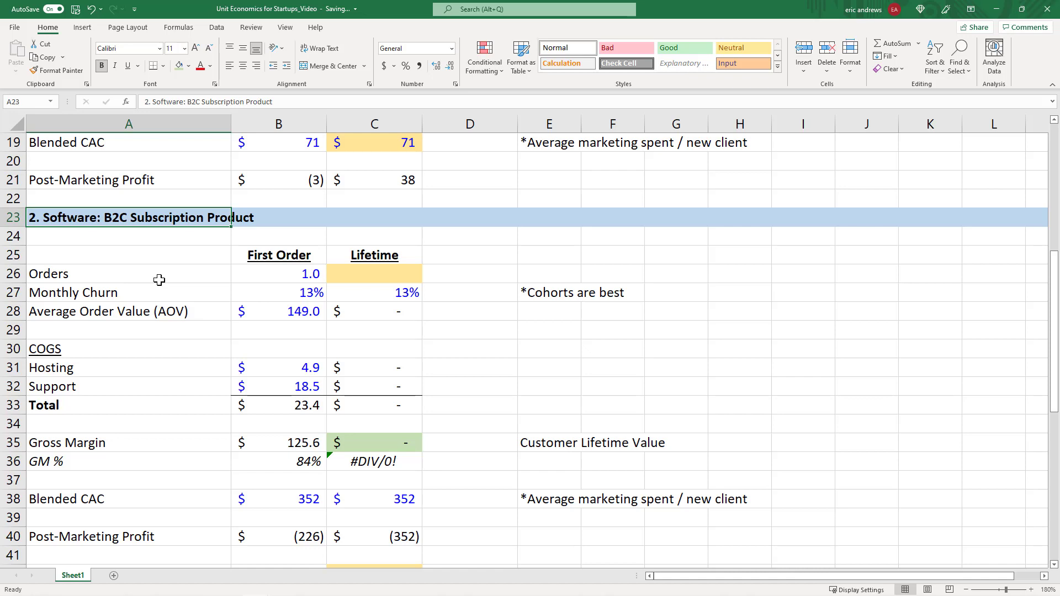
left_click(271, 253)
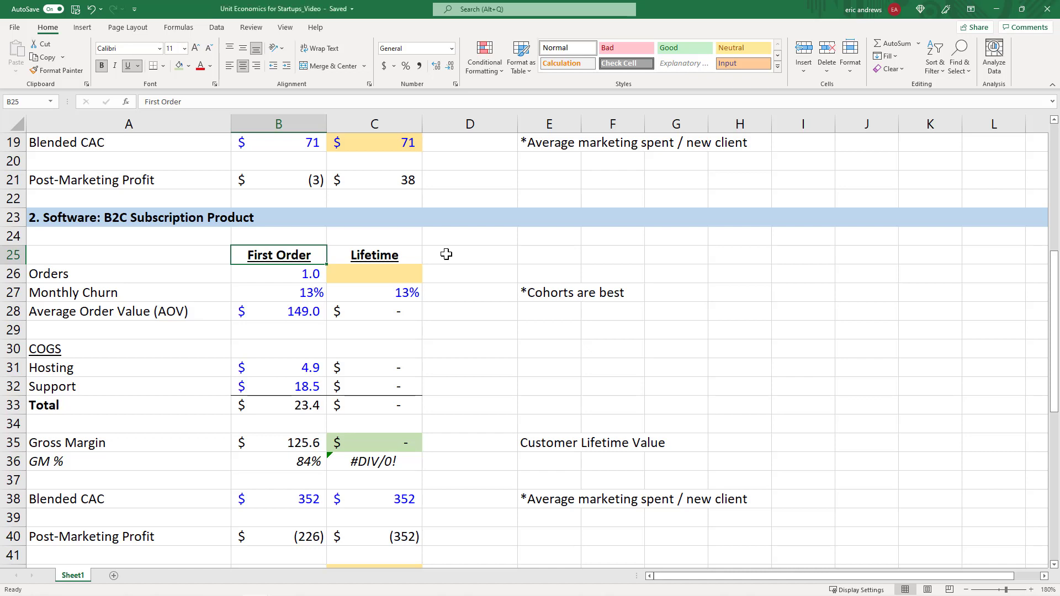
left_click(290, 312)
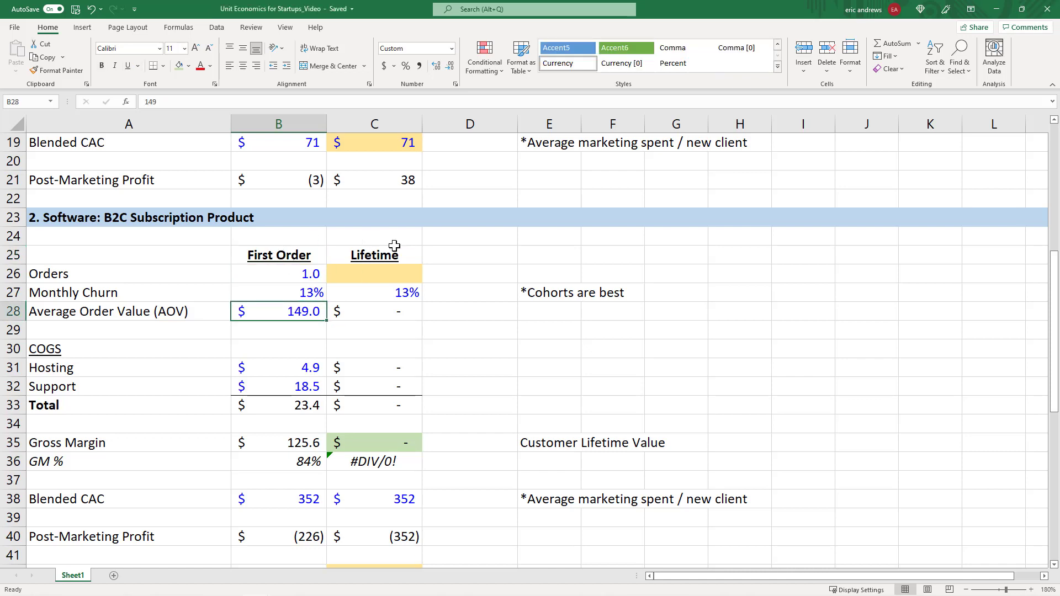
left_click(279, 276)
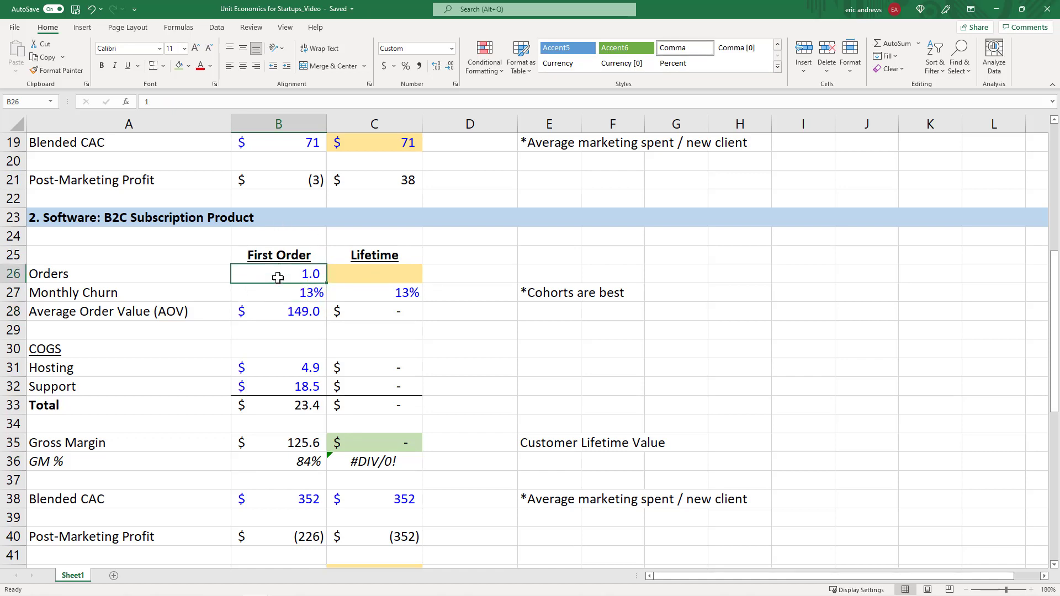
left_click(277, 308)
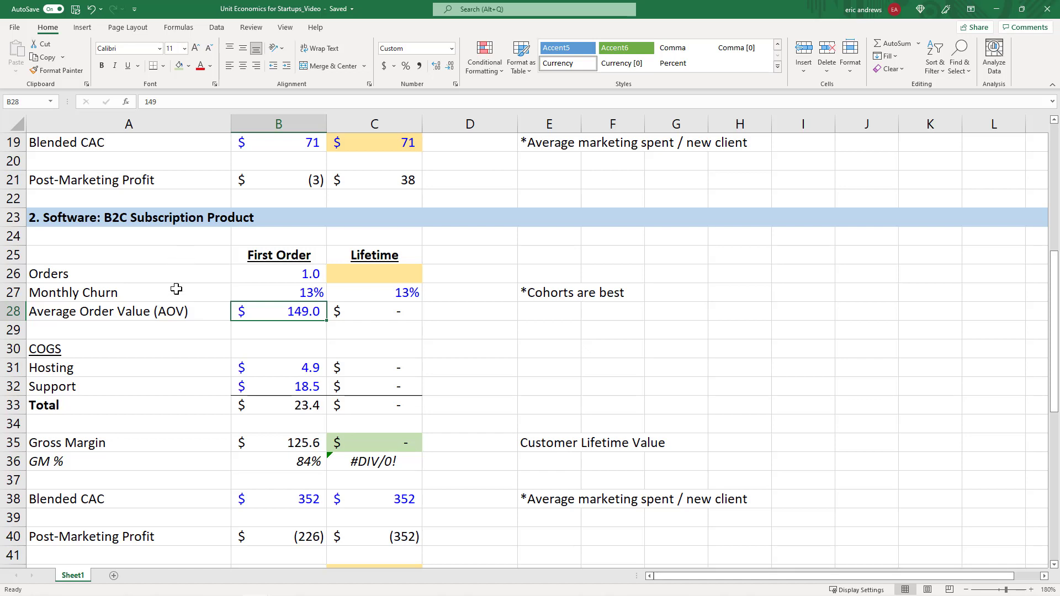
left_click(279, 366)
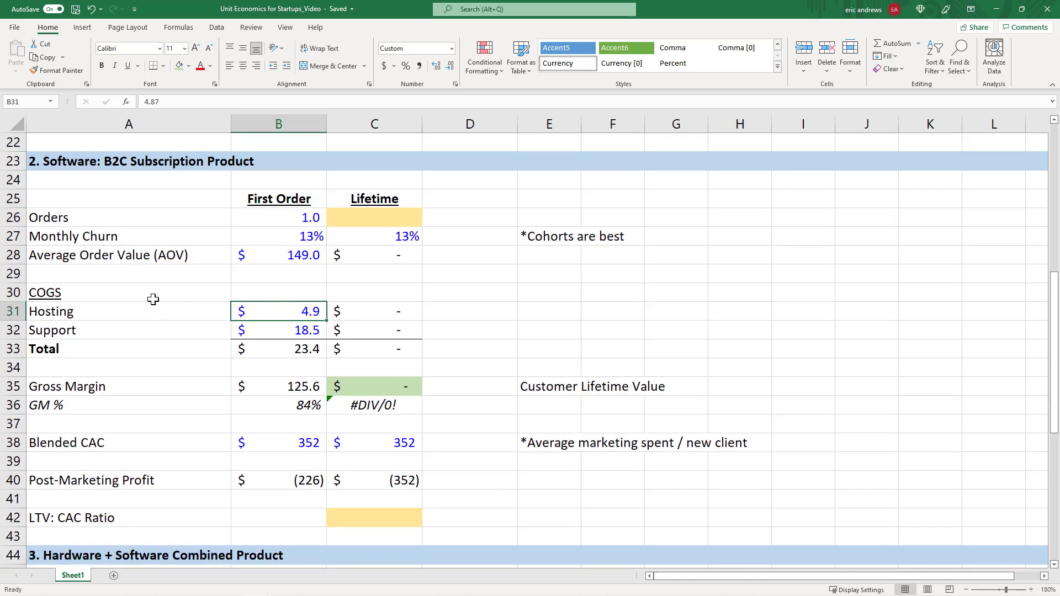
mouse_move(294, 310)
left_mouse_down()
mouse_move(298, 327)
mouse_move(289, 312)
left_mouse_up()
left_click(291, 328)
scroll(291, 278, "up", 6)
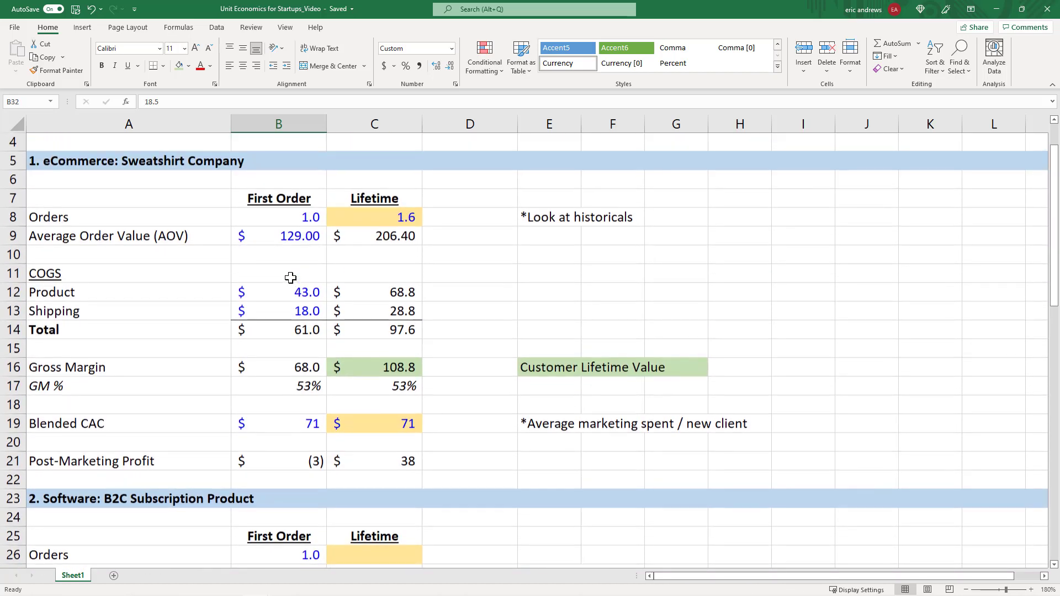
left_click(285, 292)
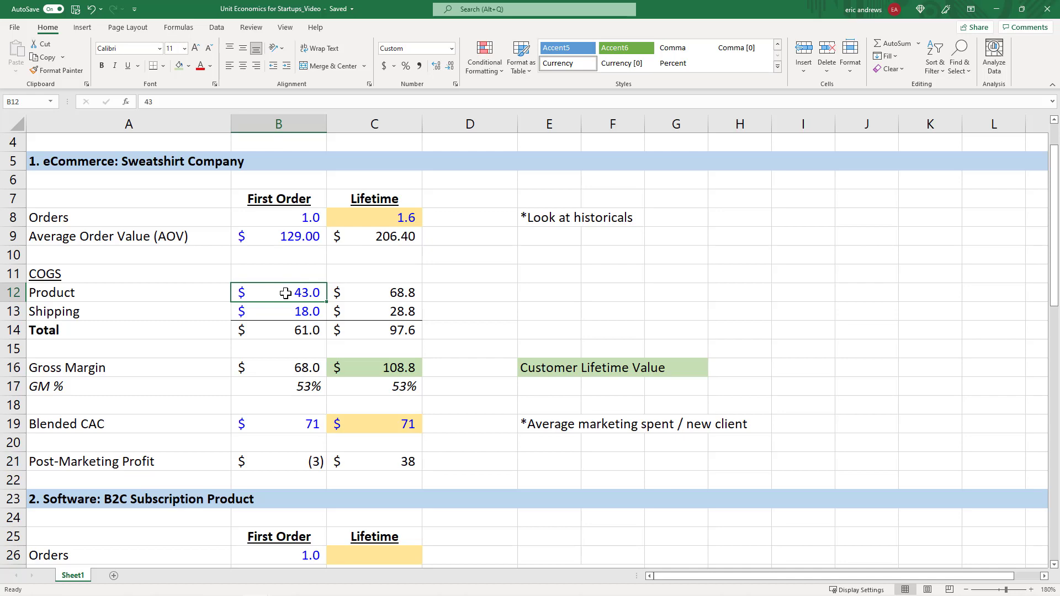
key("Return")
scroll(283, 276, "down", 5)
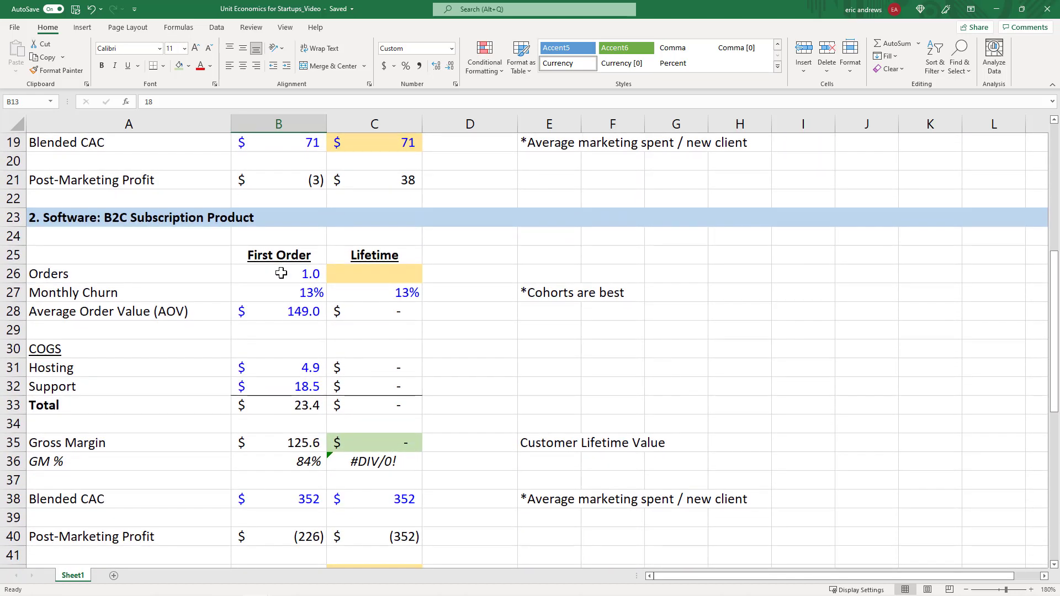
scroll(281, 274, "down", 1)
left_click(287, 312)
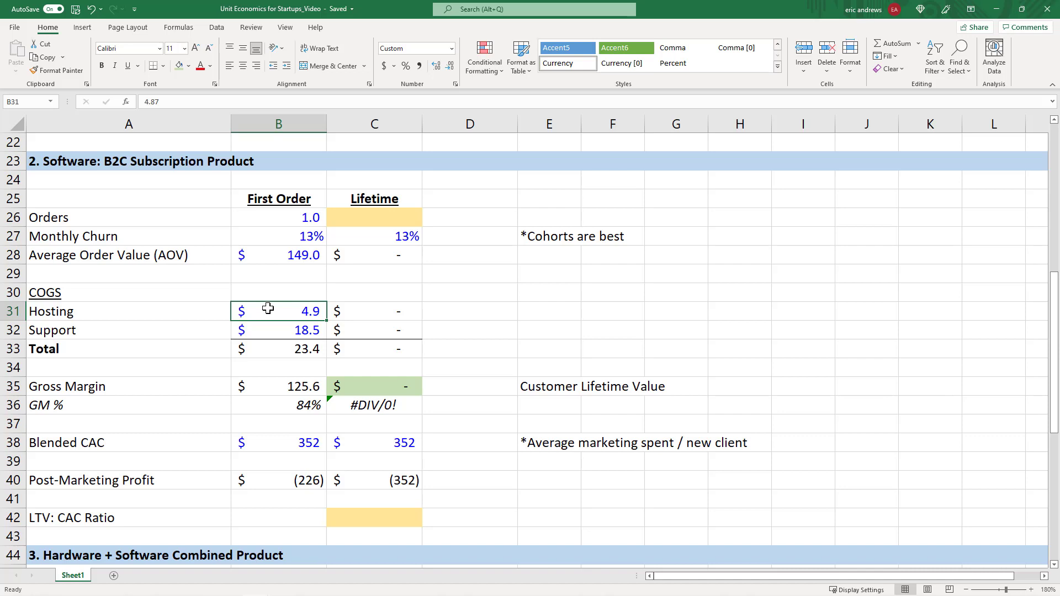
key("Down")
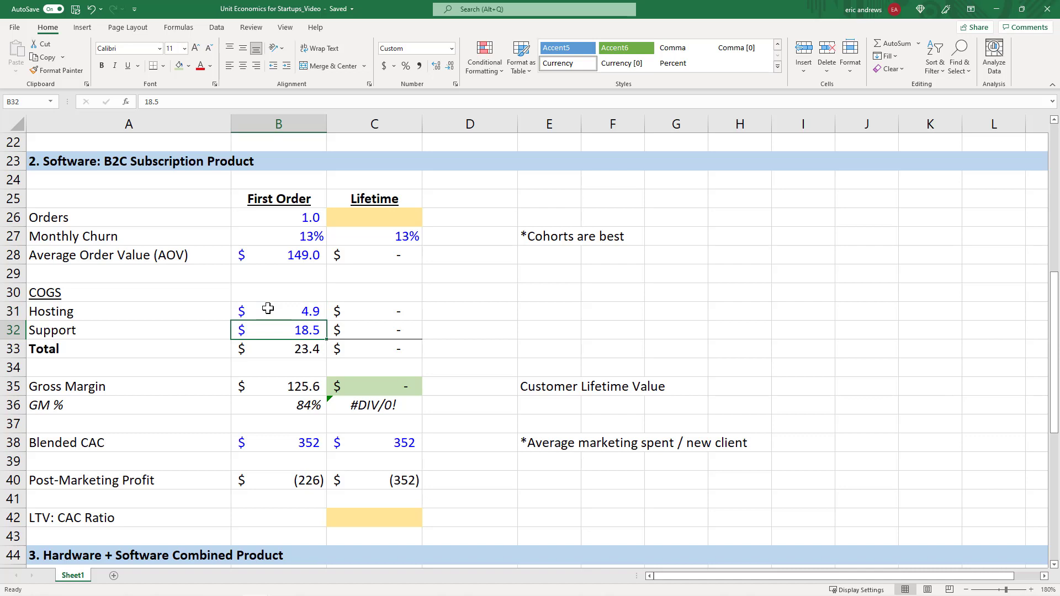
key("Up")
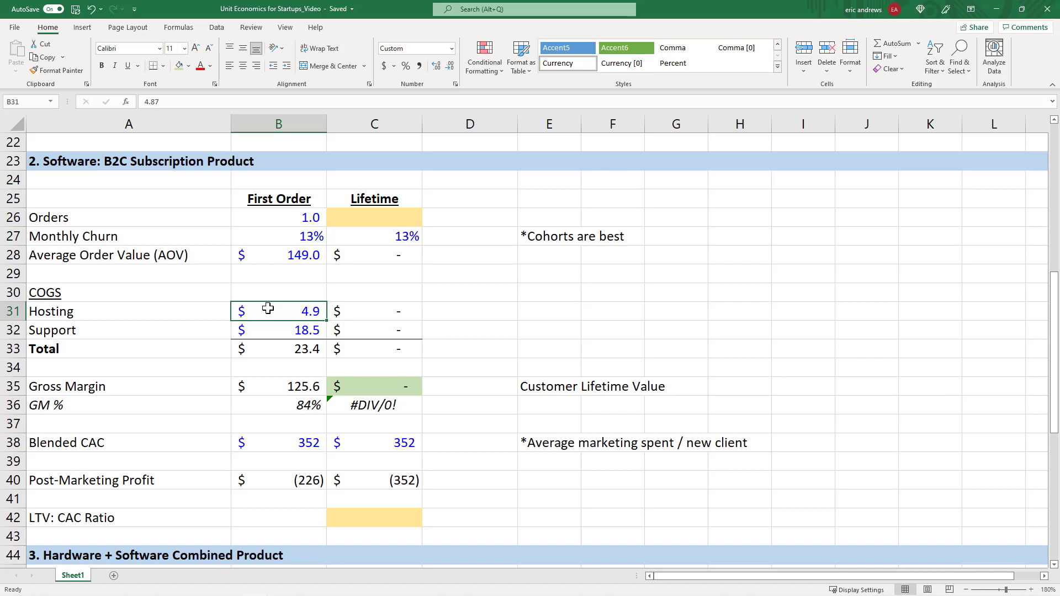
left_click(296, 331)
left_click(294, 305)
left_click(304, 326)
left_click(292, 384)
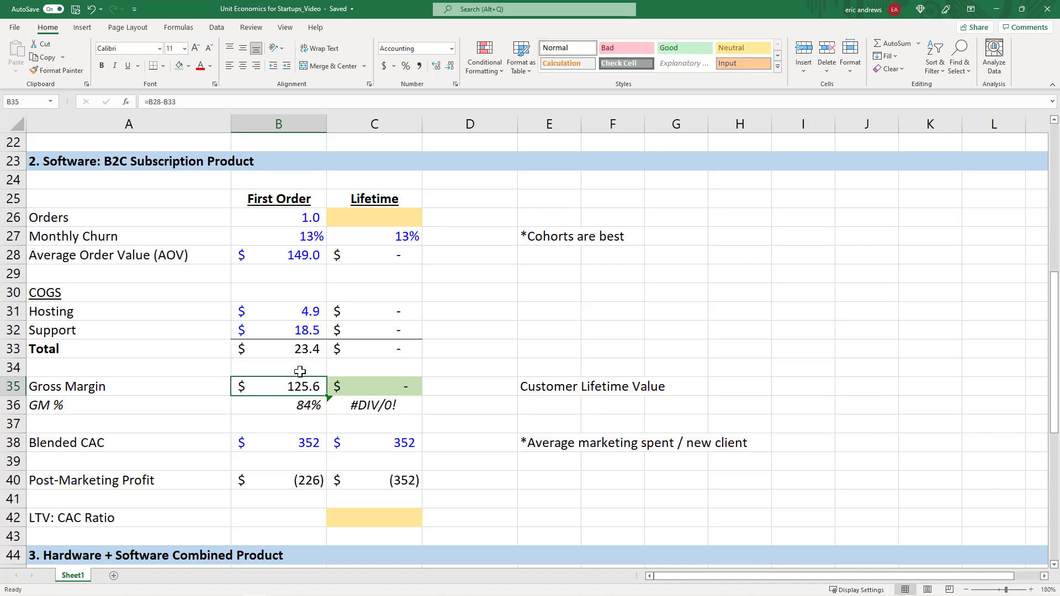
left_click(285, 404)
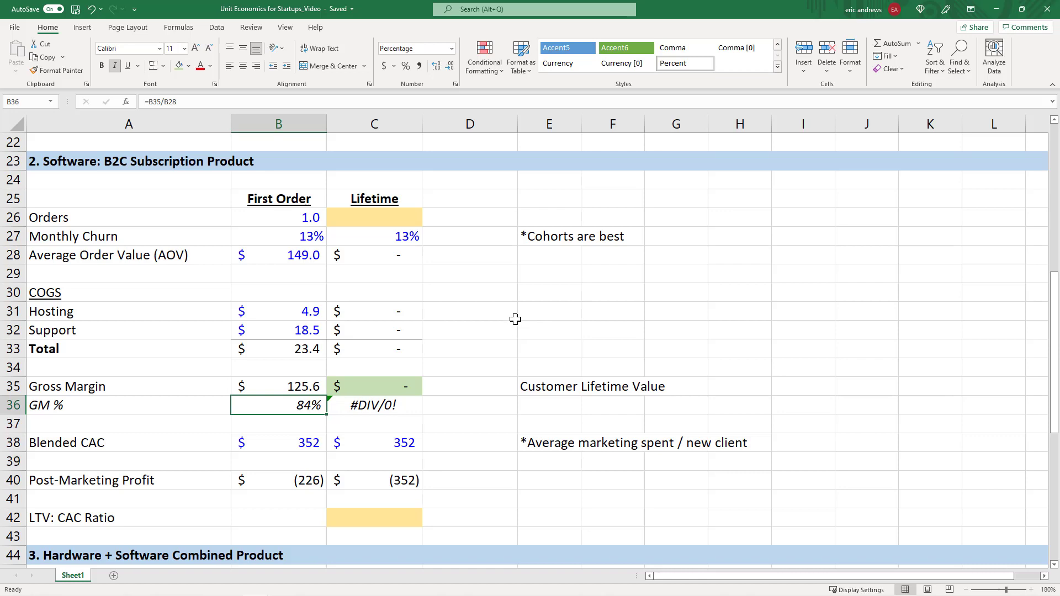
left_click(293, 386)
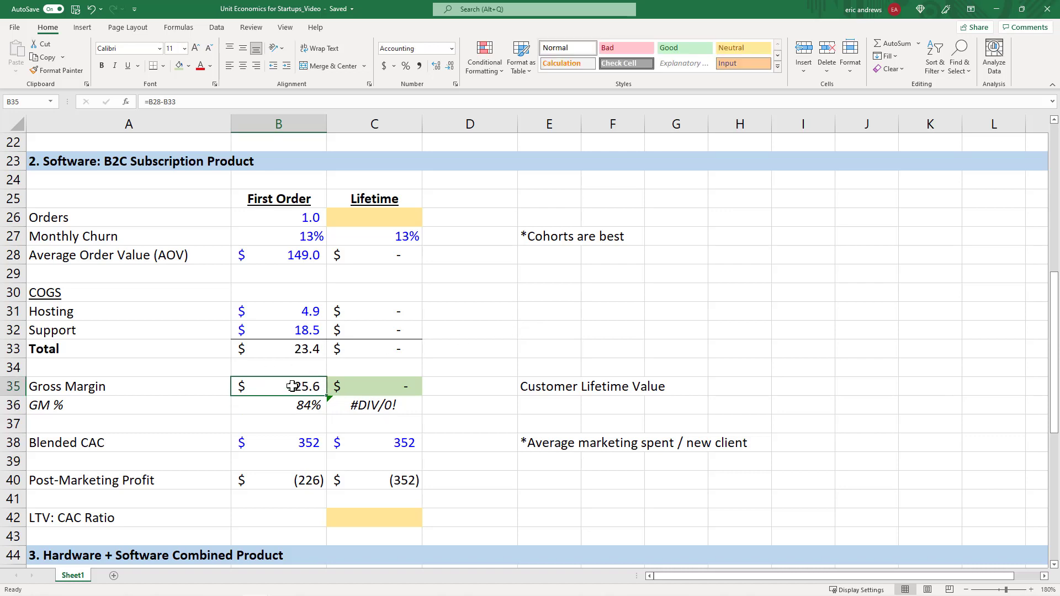
double_click(292, 386)
key("Escape")
left_click(299, 436)
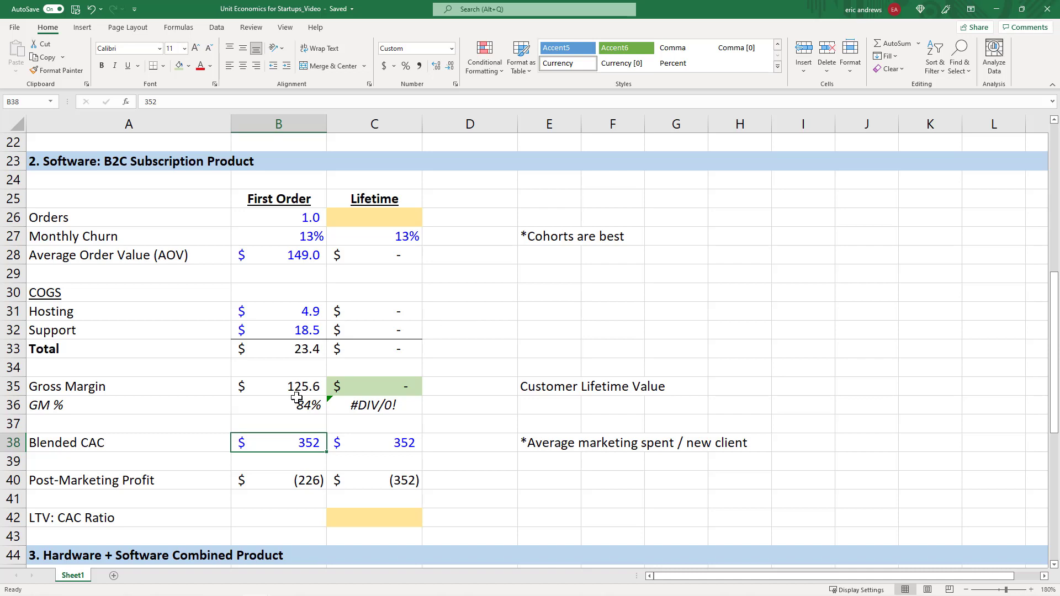
left_click(284, 479)
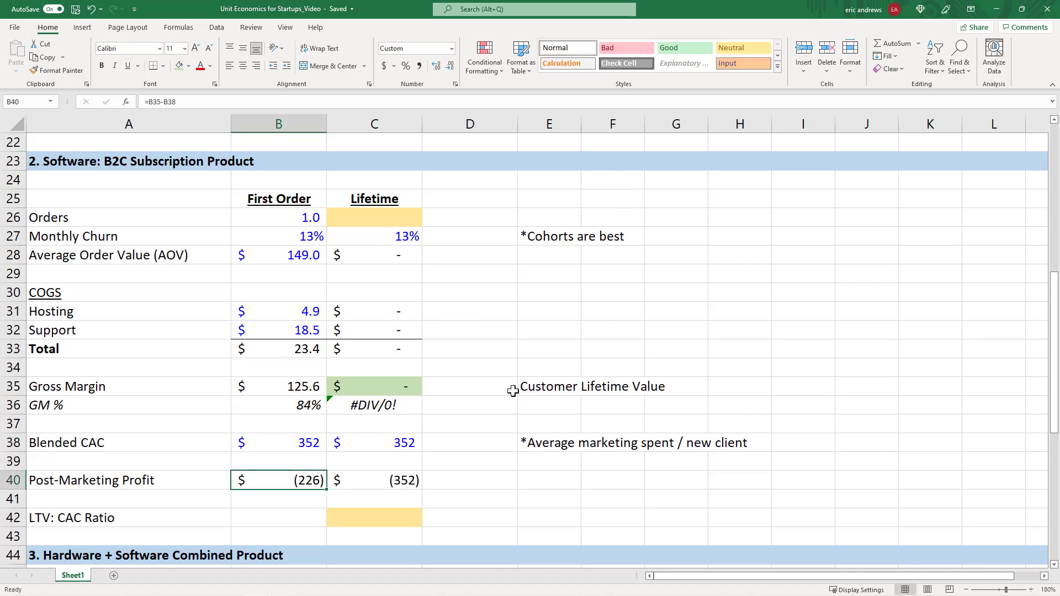
key("F2")
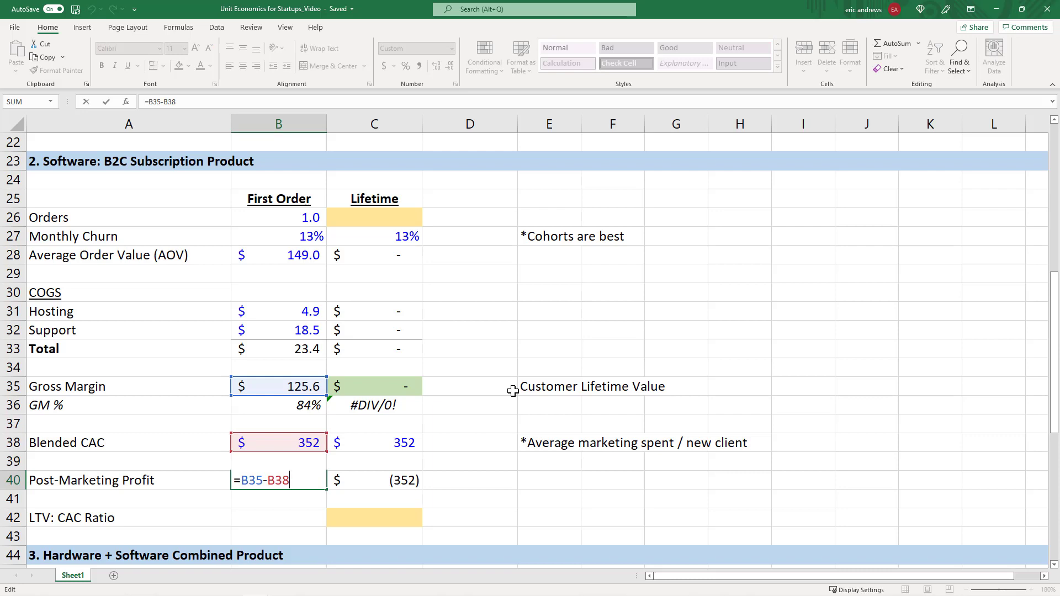
key("ctrl+Return")
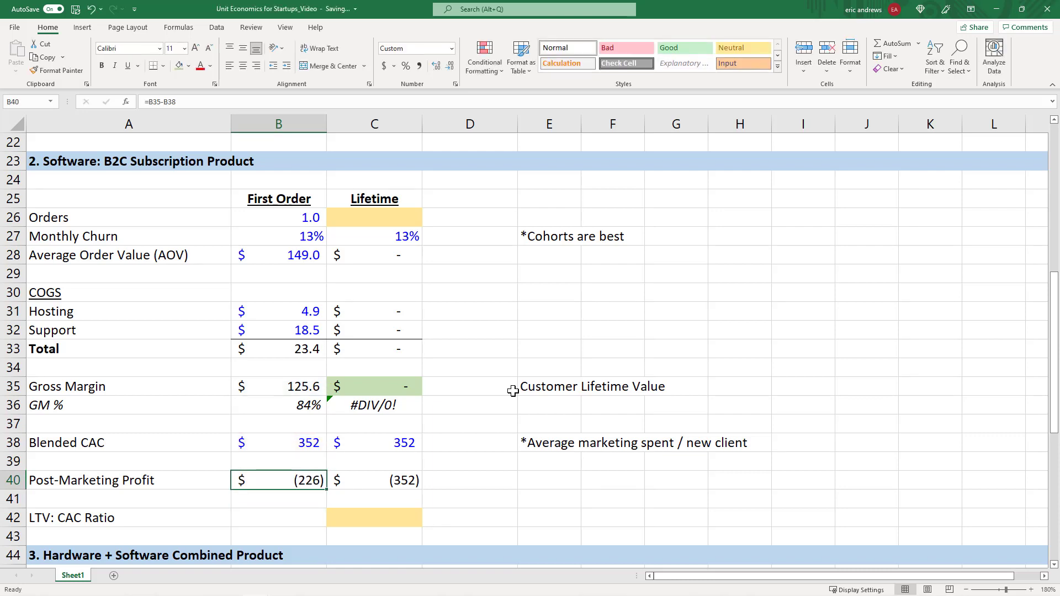
left_click(265, 386)
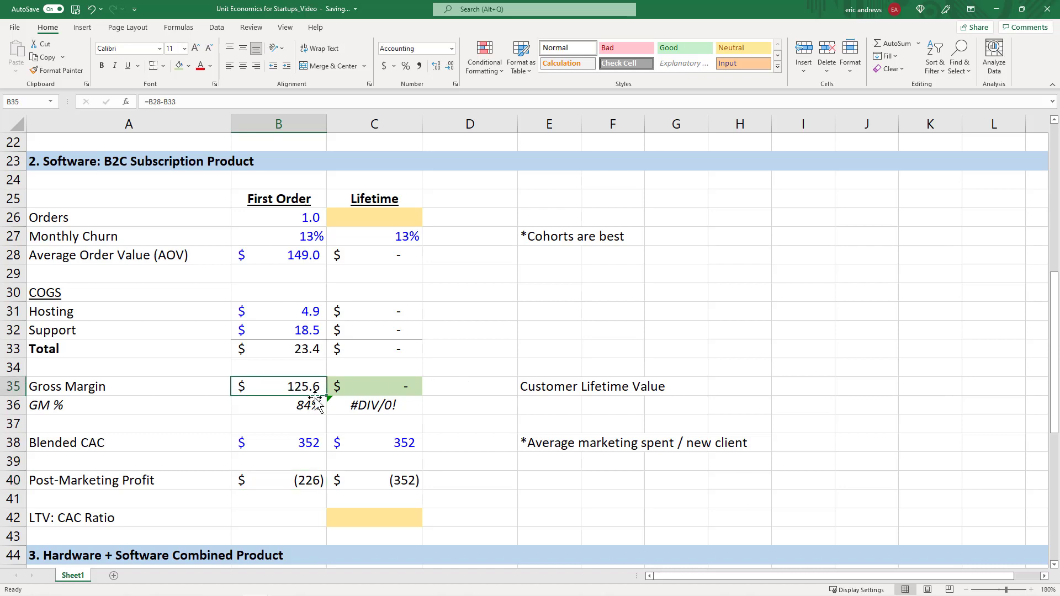
key("Down")
key("Down")
key("Down")
key("Down")
key("Down")
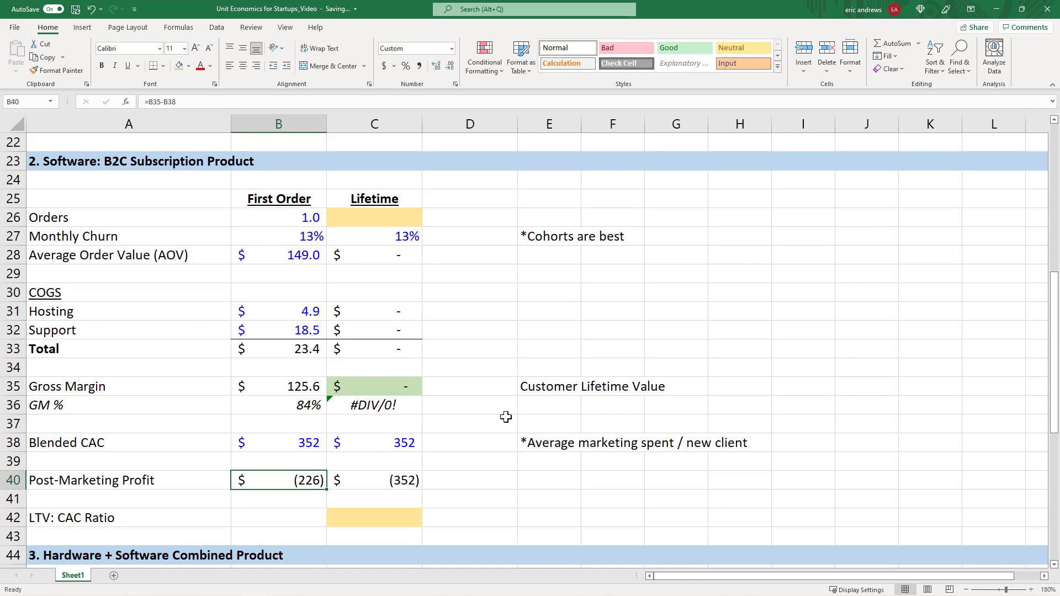
Step: Enter =1/C27 in C26 so lifetime Orders become 7.7 from monthly churn
left_click(375, 218)
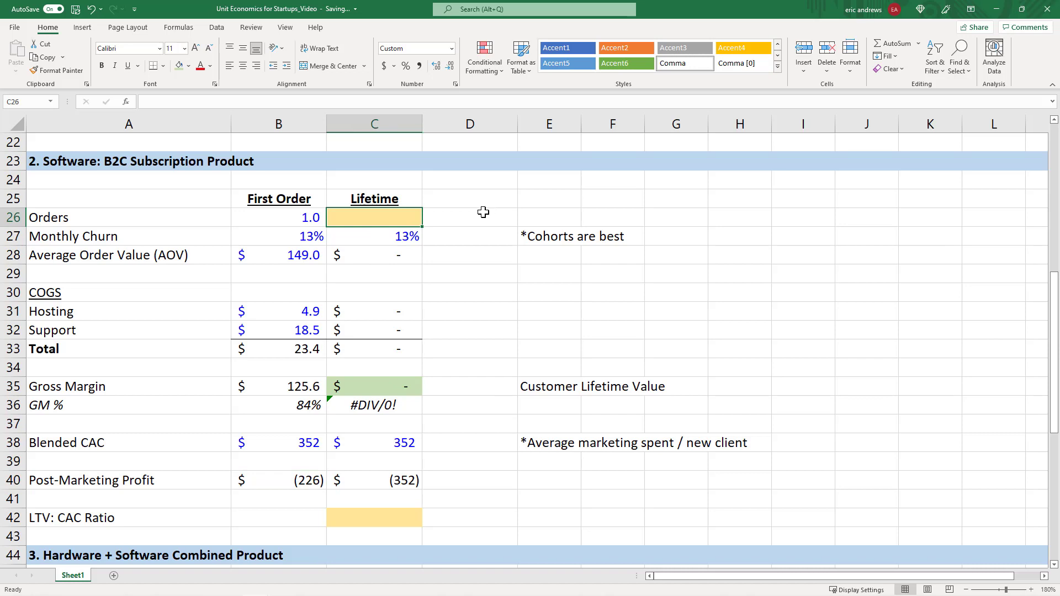
left_click(301, 238)
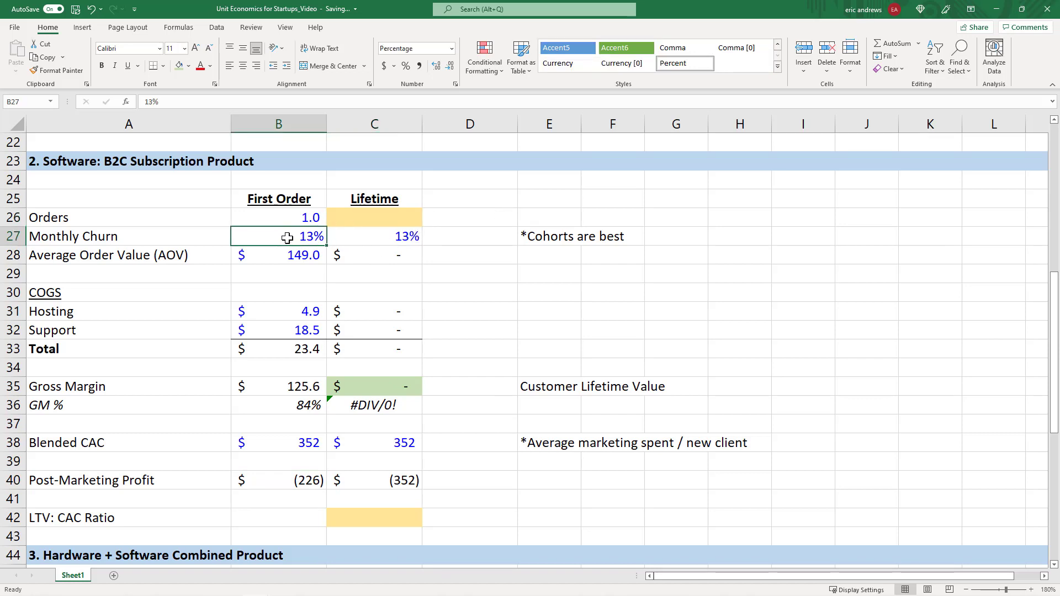
left_click(353, 236)
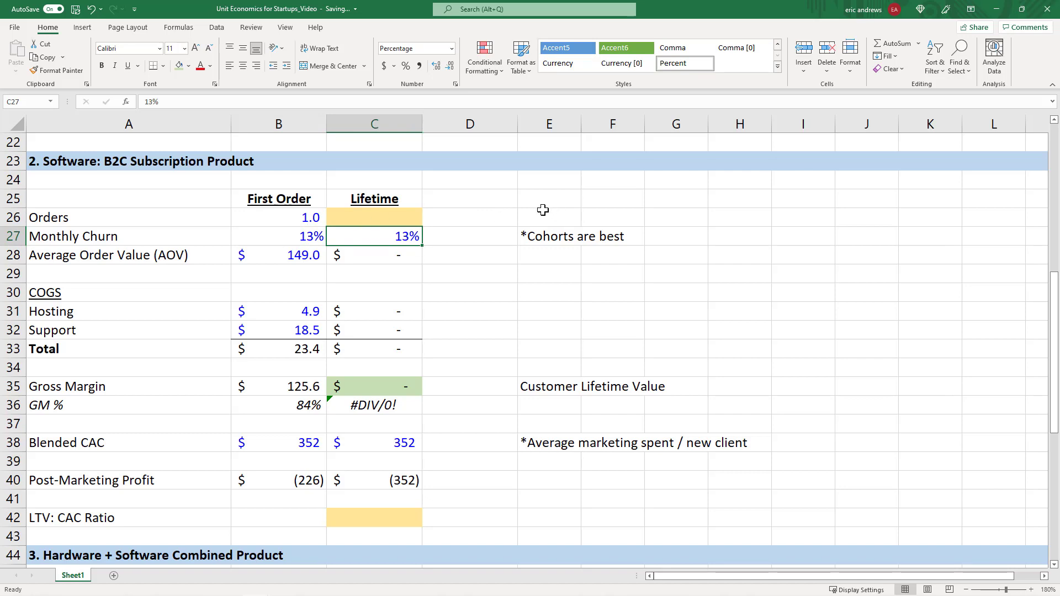
left_click(378, 218)
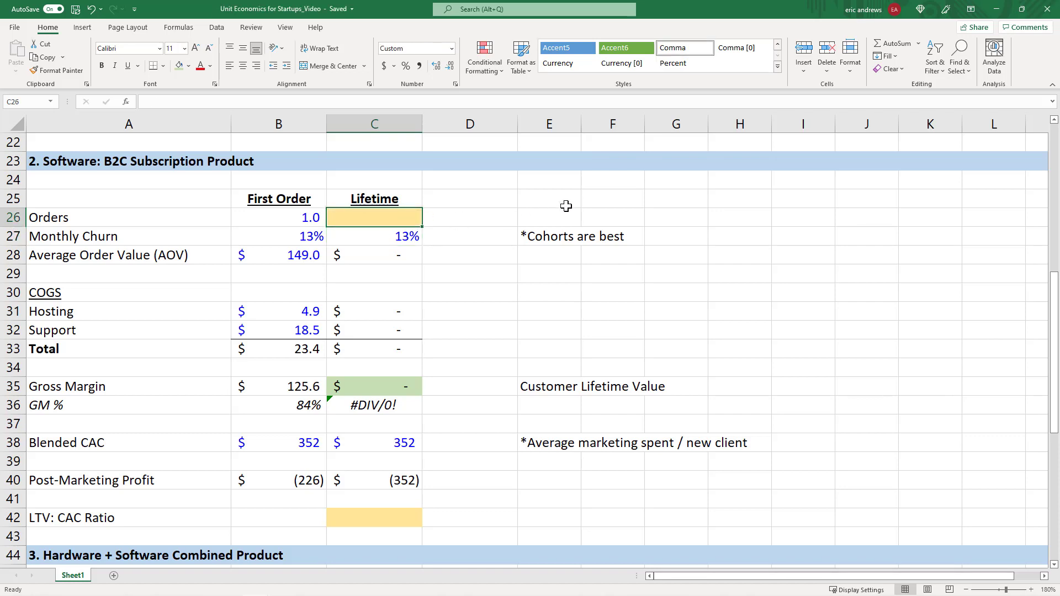
type("=")
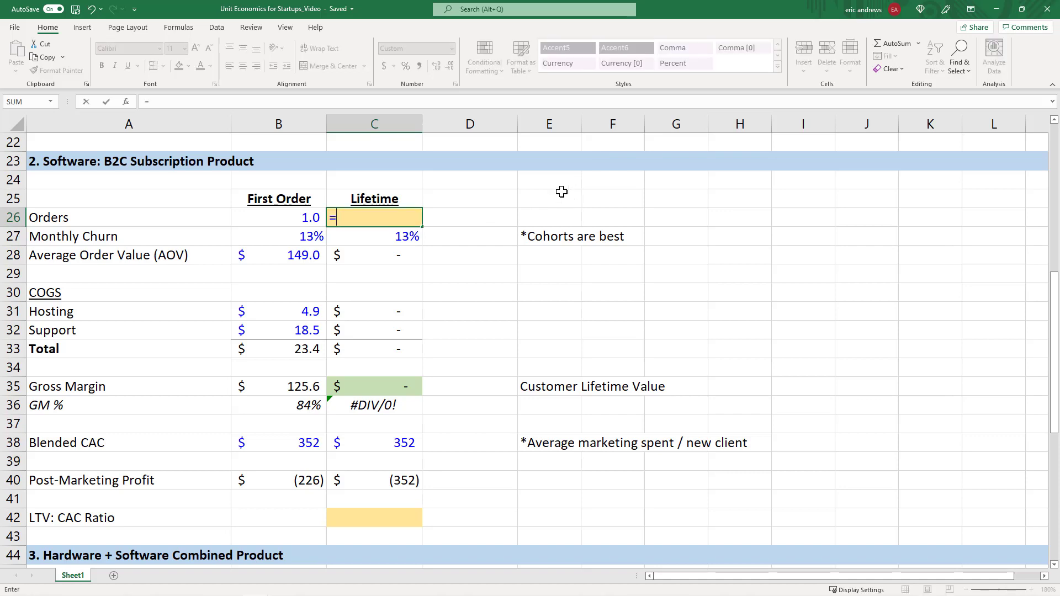
type("1/")
left_click(381, 237)
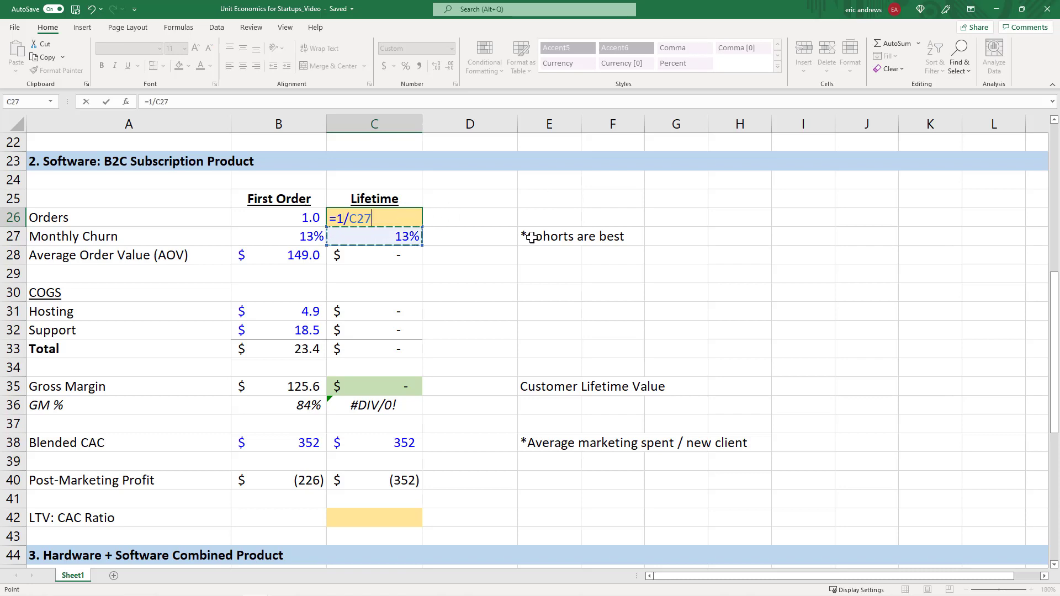
key("ctrl+Return")
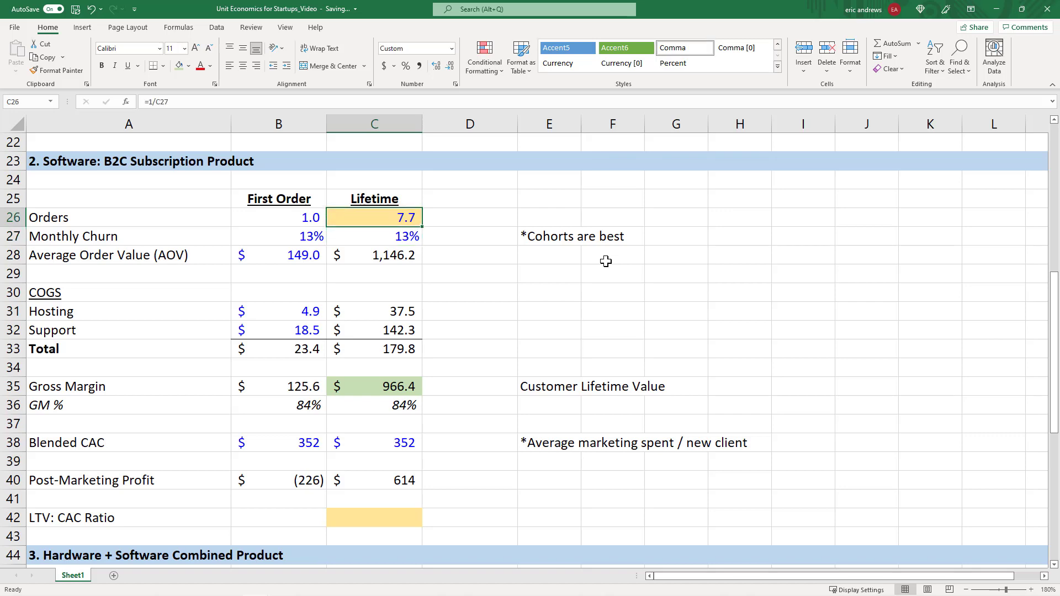
Step: Check the B2C lifetime AOV, Hosting, Support and COGS Total formulas
key("Down")
key("Down")
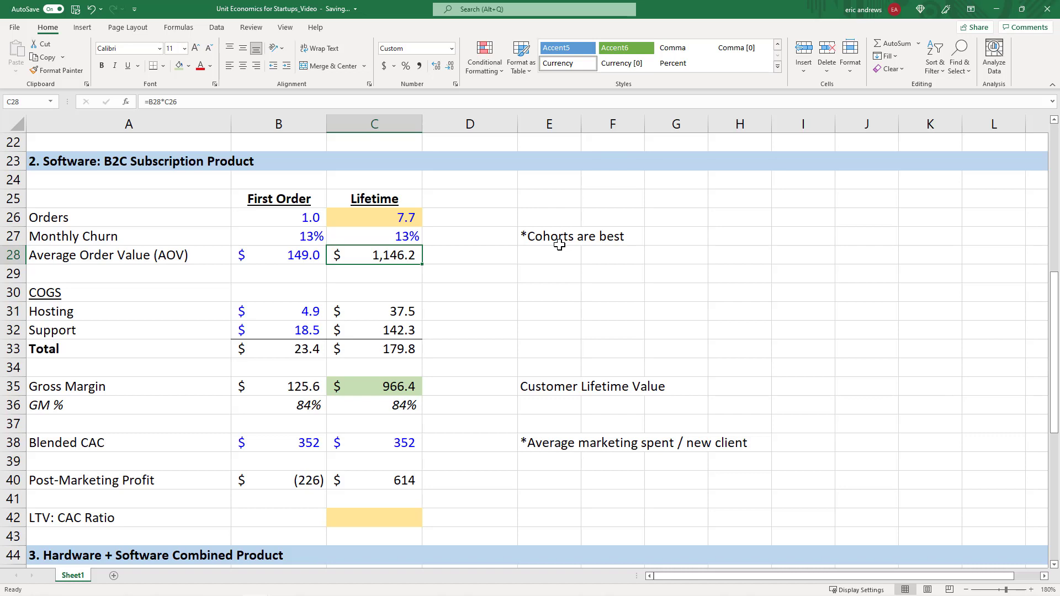
key("F2")
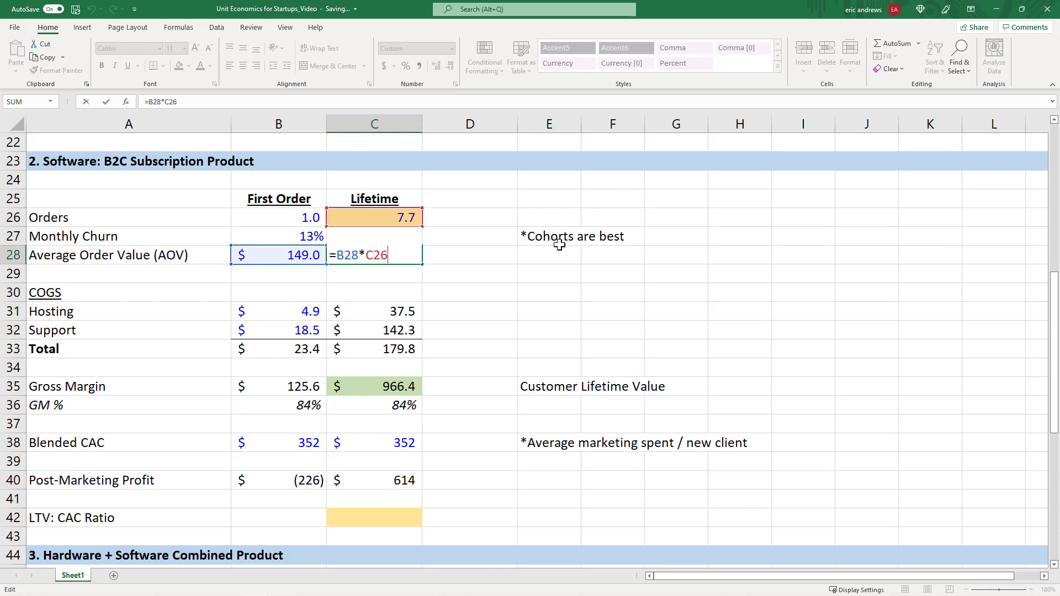
key("Return")
key("Up")
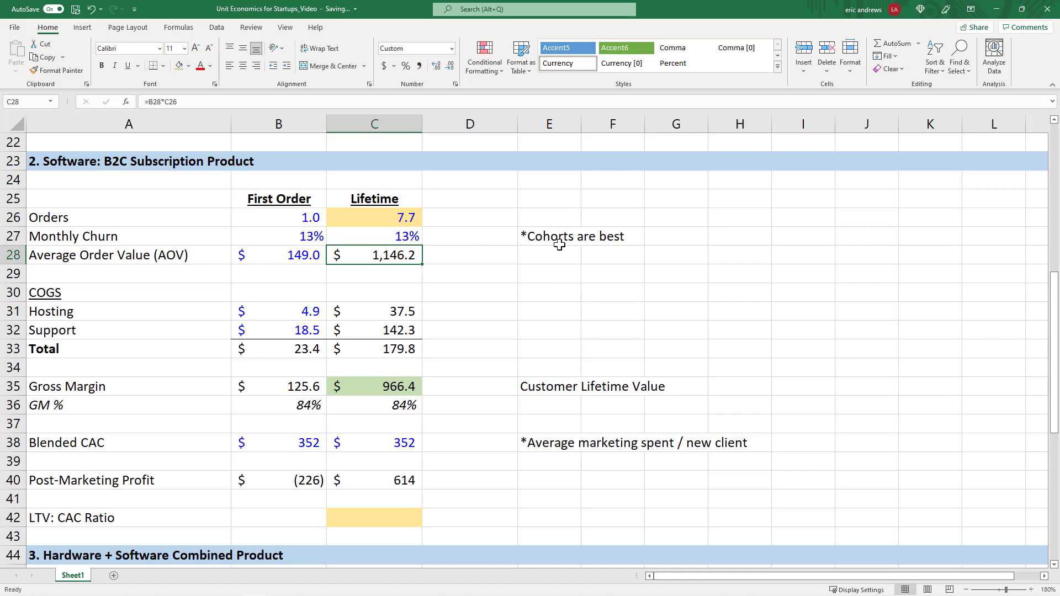
left_click(381, 313)
key("F2")
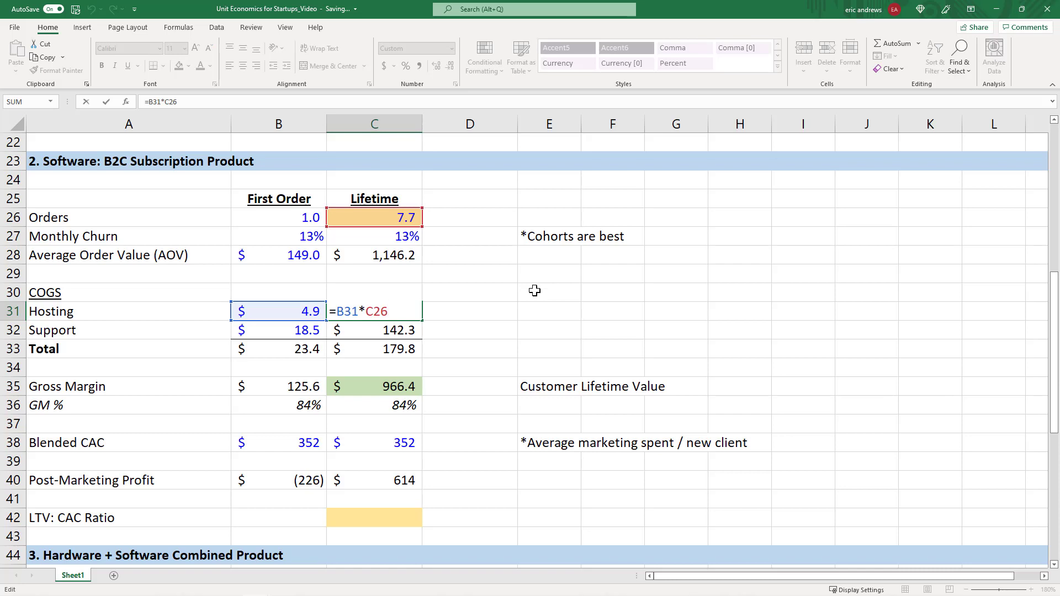
key("Return")
key("F2")
key("Return")
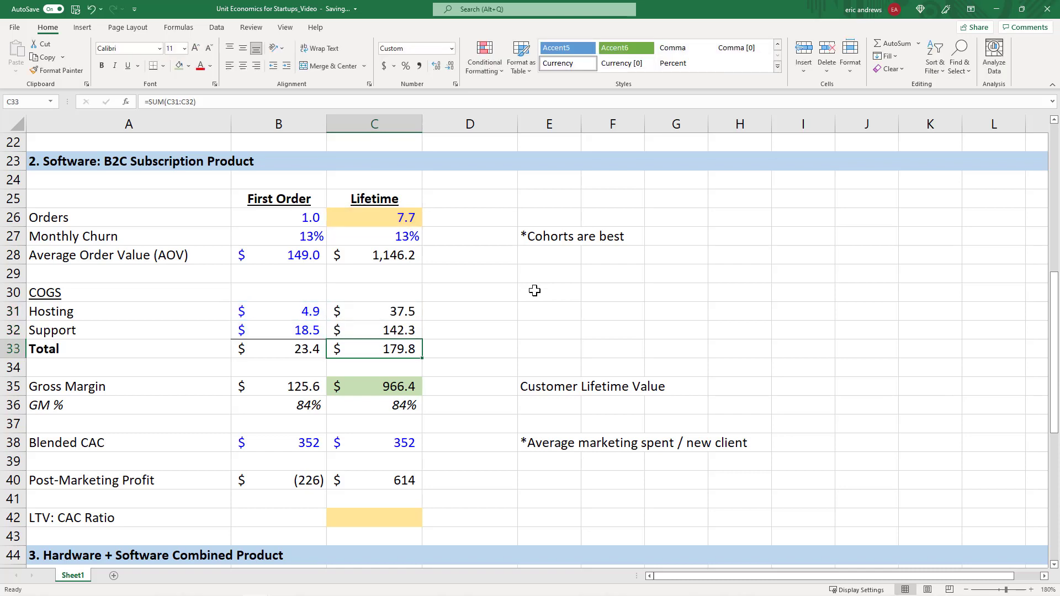
key("F2")
key("Return")
key("Down")
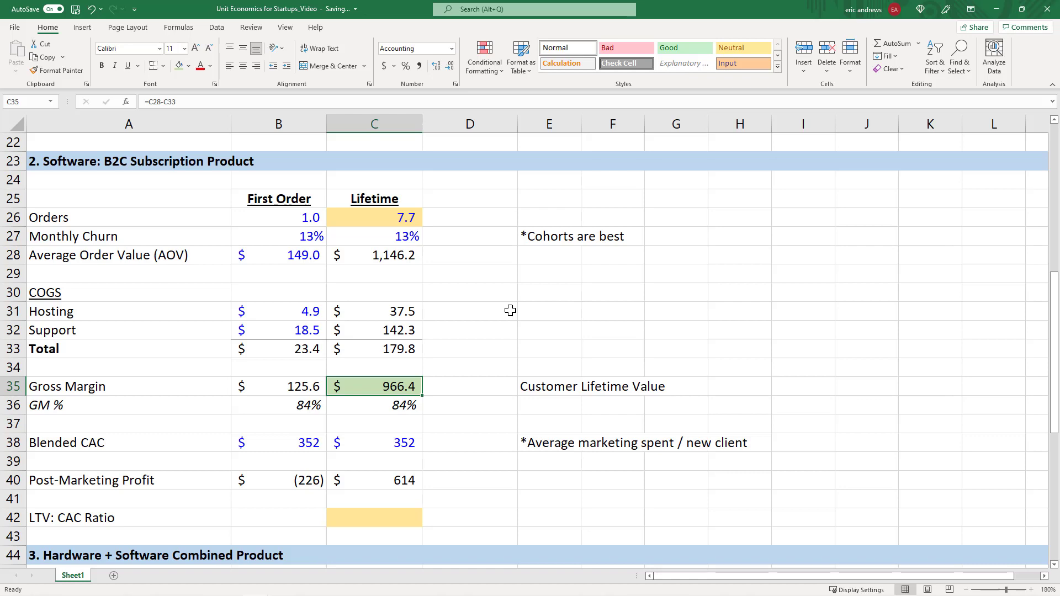
Step: Fill the Customer Lifetime Value note in E35:G35 green
left_click_drag(553, 386, 653, 383)
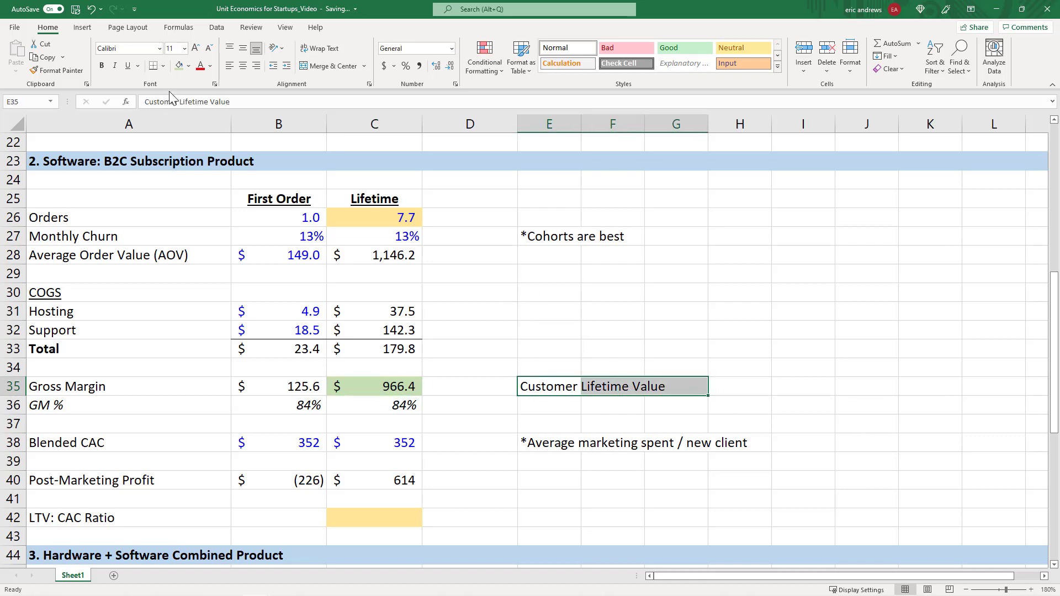
left_click(179, 66)
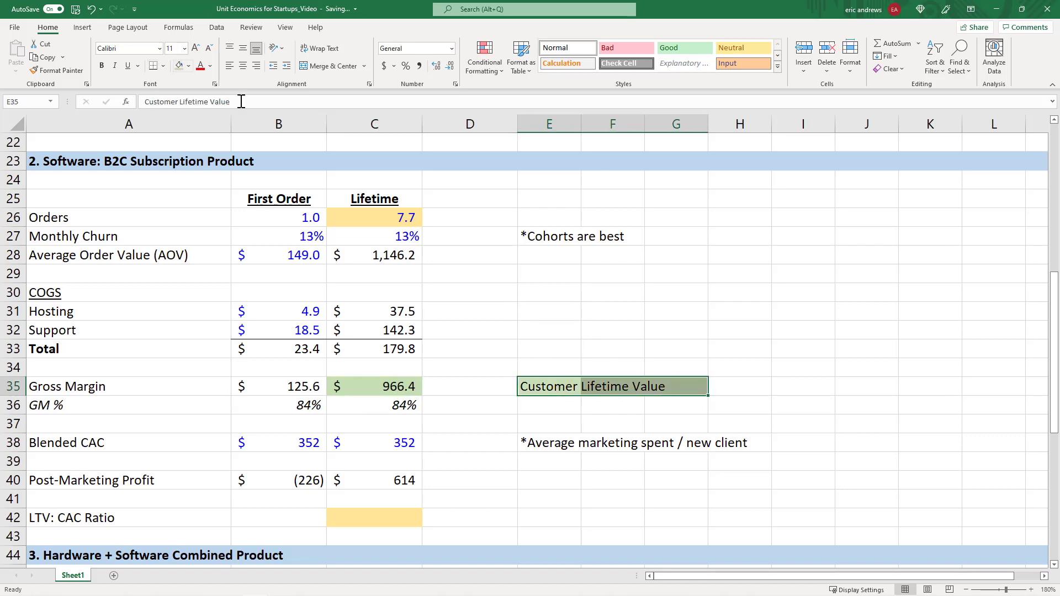
left_click(404, 387)
left_click(577, 388)
left_click(616, 386)
left_click(646, 384)
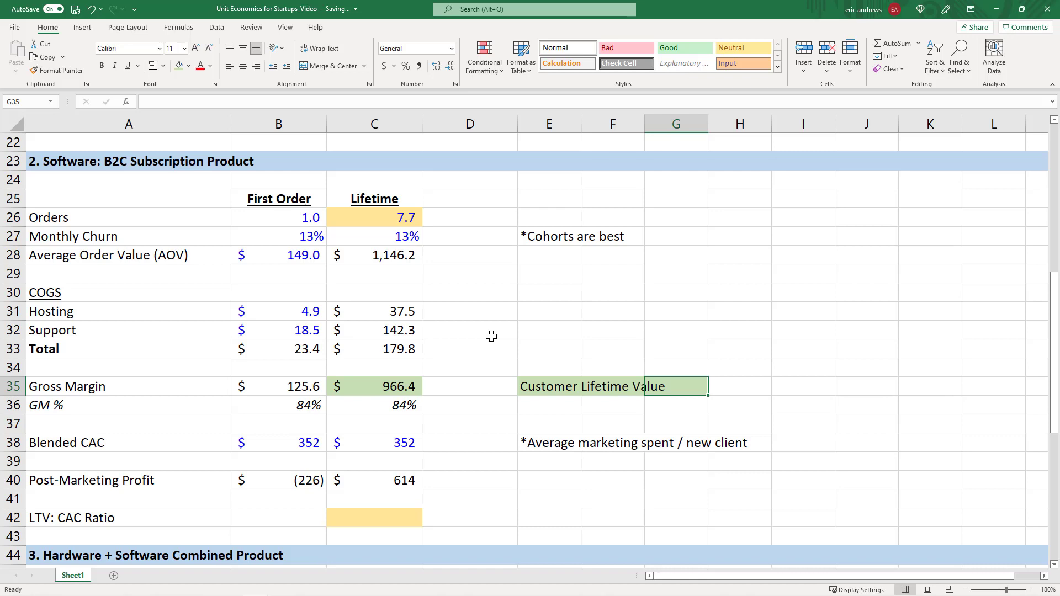
Step: Compare the lifetime Gross Margin with the lifetime and first-order Blended CAC of 352
left_click(398, 383)
left_click(401, 442)
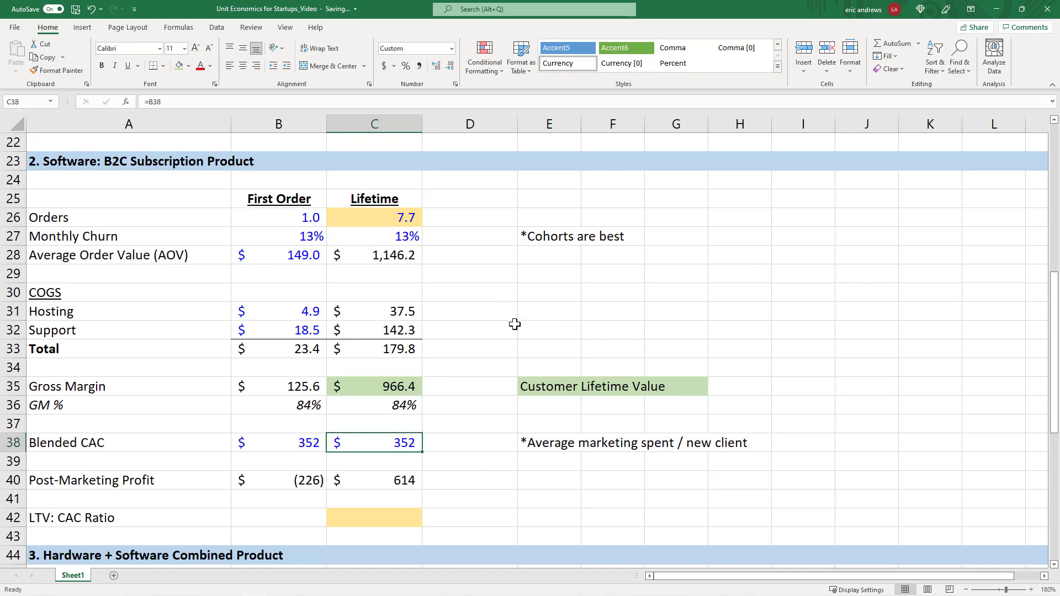
left_click(391, 387)
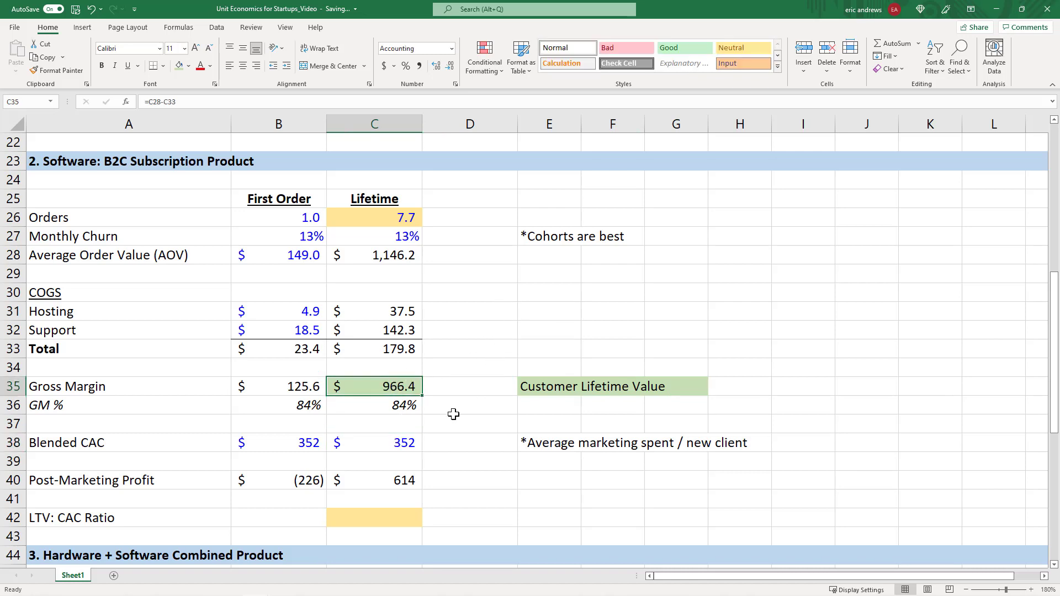
left_click(394, 443)
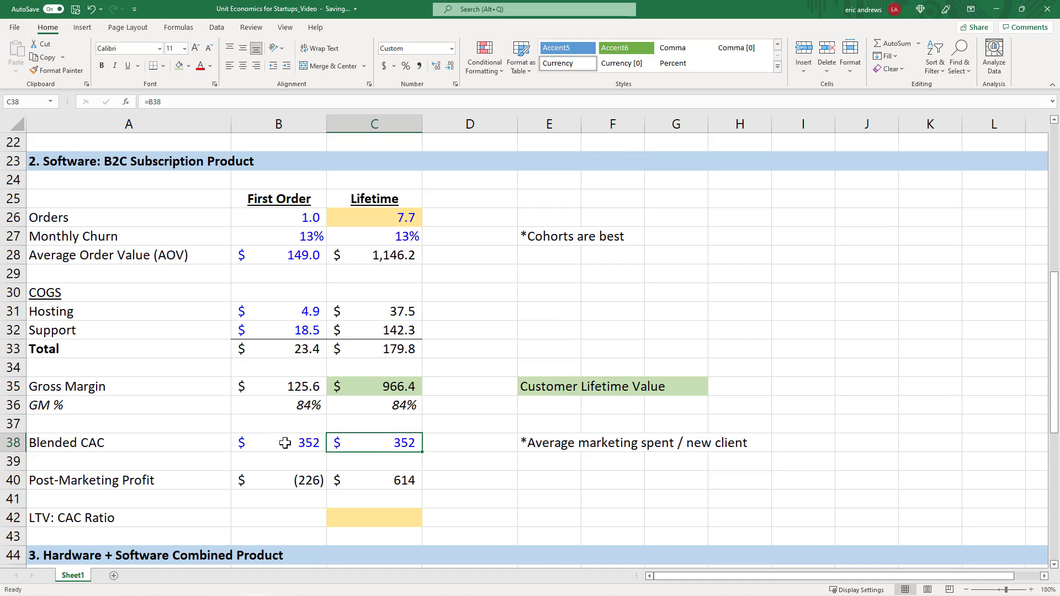
left_click(285, 443)
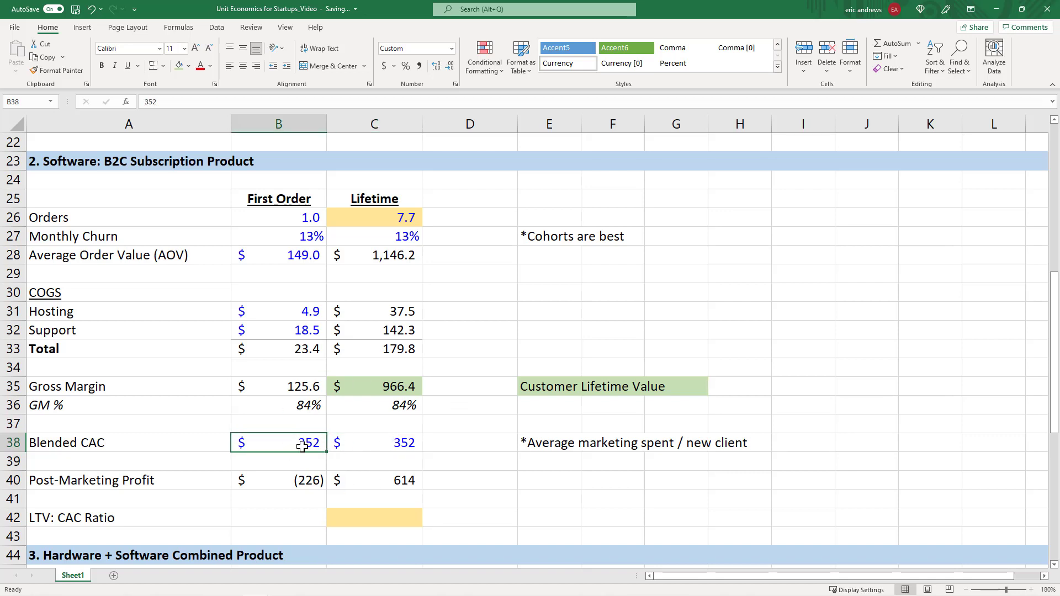
left_click(376, 445)
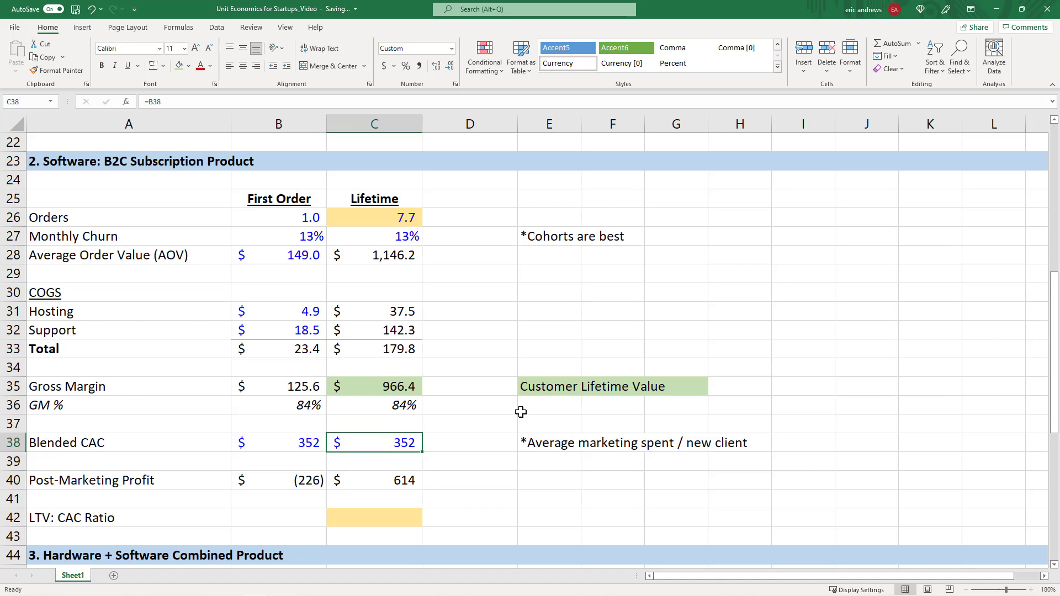
Step: Confirm the lifetime Post-Marketing Profit formula =C35-C38 in C40, giving $614
left_click(370, 481)
key("F2")
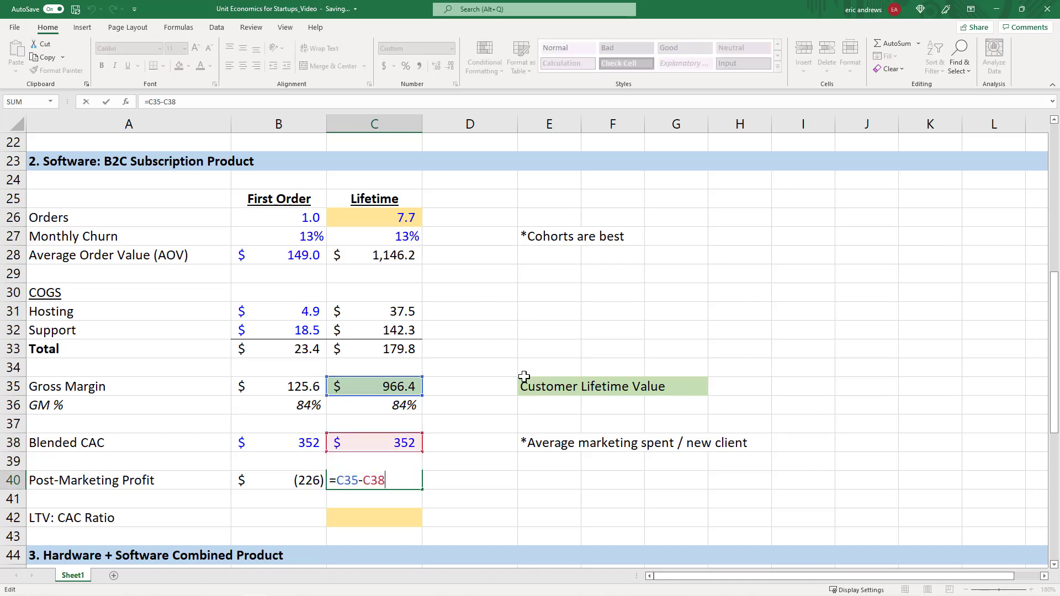
key("Return")
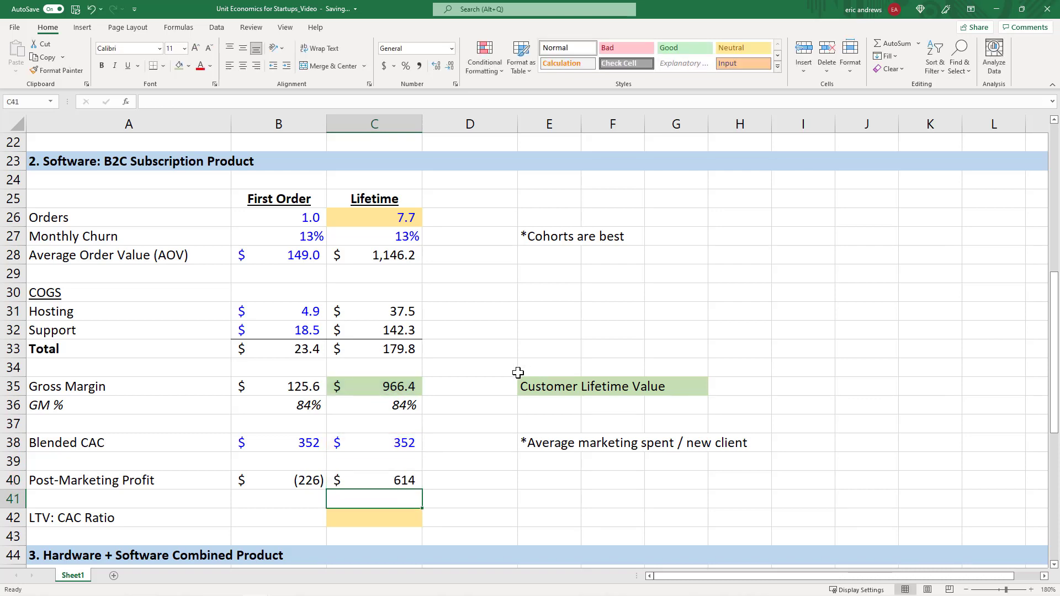
key("Up")
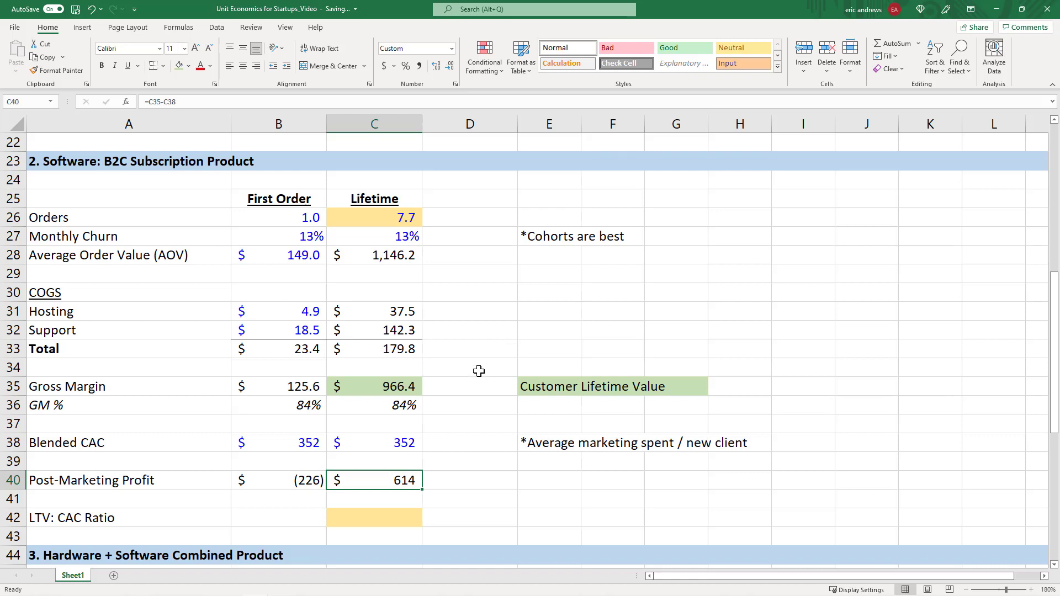
Step: Enter =C35/C38 in C42, dividing $966.4 gross margin by $352 CAC for 2.75
left_click(394, 518)
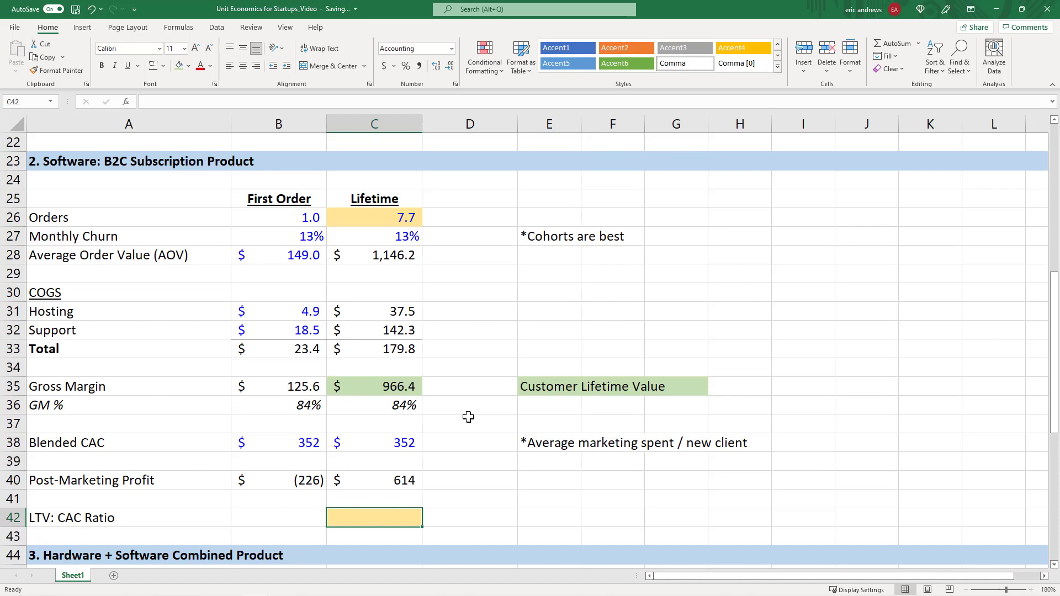
key("alt")
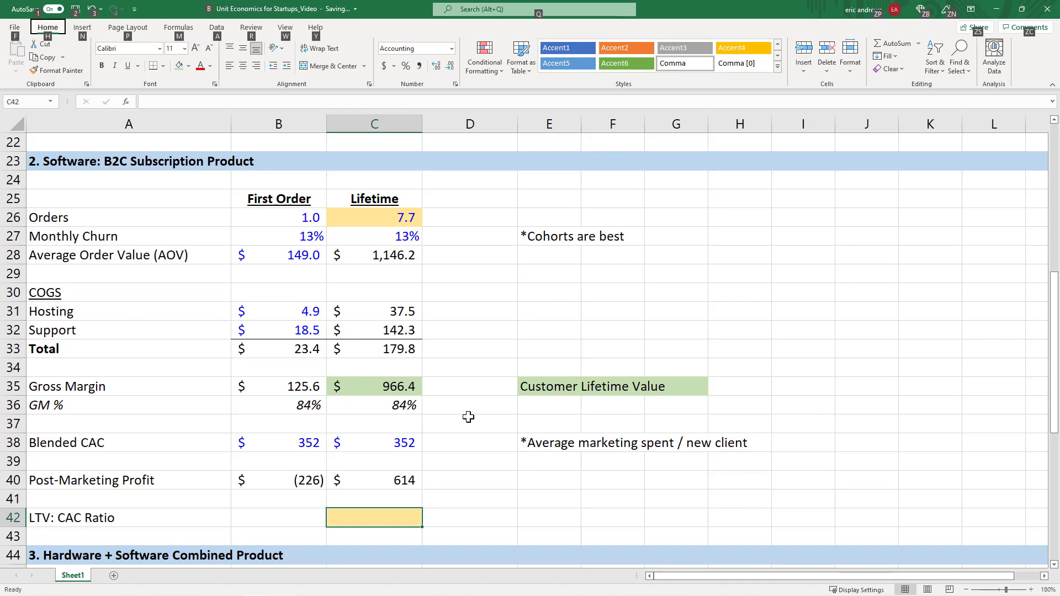
key("Escape")
type("=")
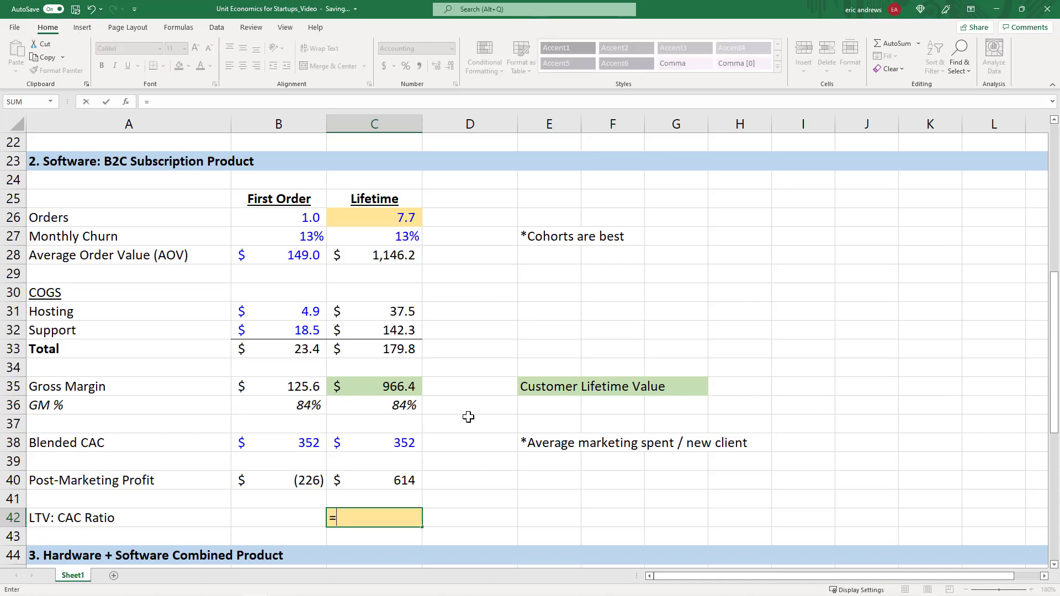
left_click(387, 482)
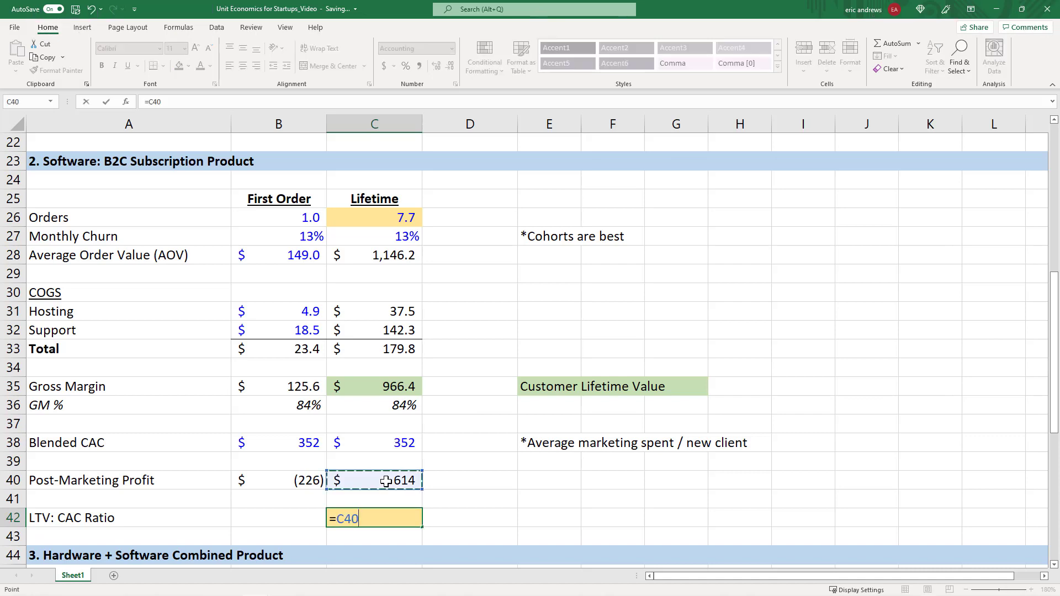
left_click(379, 388)
type("/")
left_click(396, 442)
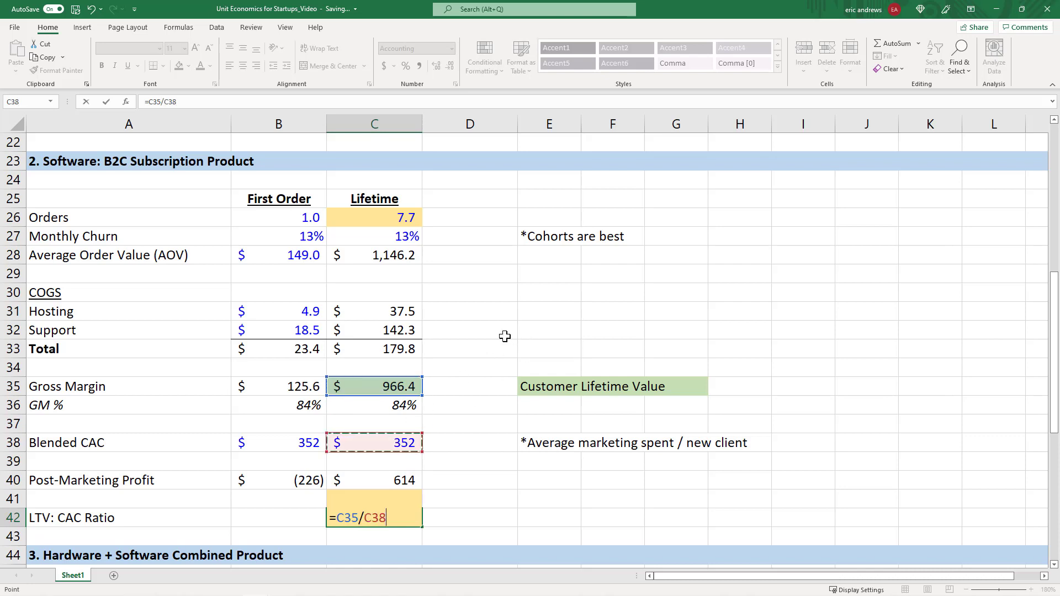
key("Return")
key("Up")
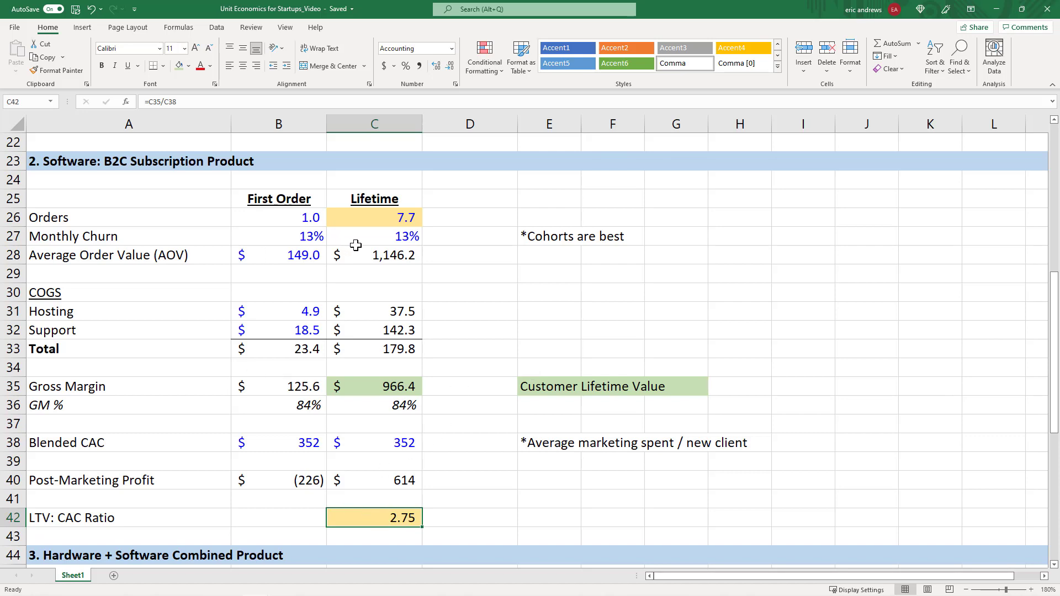
left_click(381, 238)
left_click(306, 238)
left_click(375, 236)
left_click(525, 236)
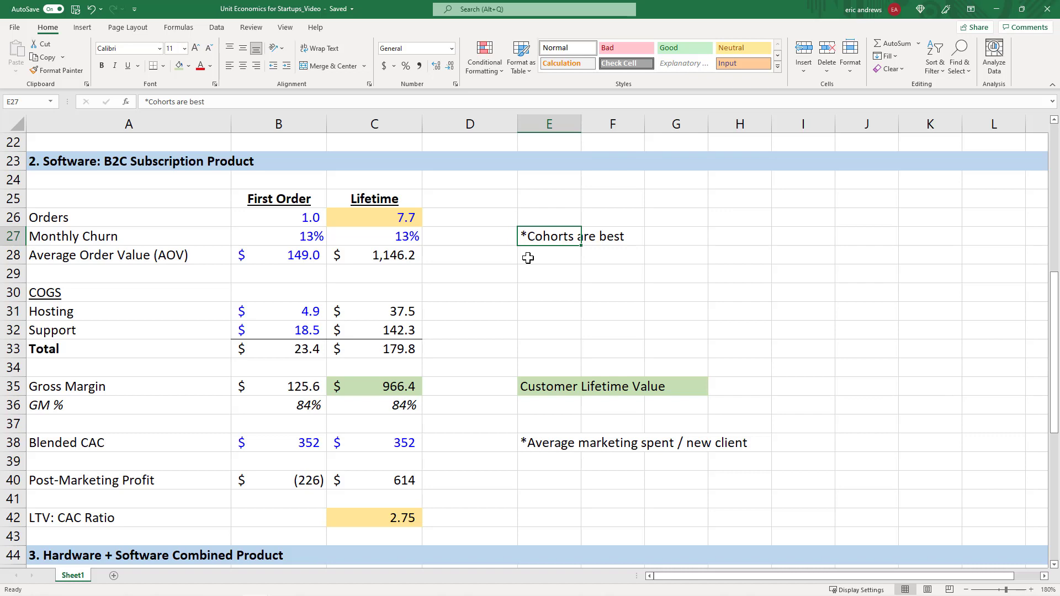
left_click(393, 239)
left_click(555, 233)
left_click(392, 239)
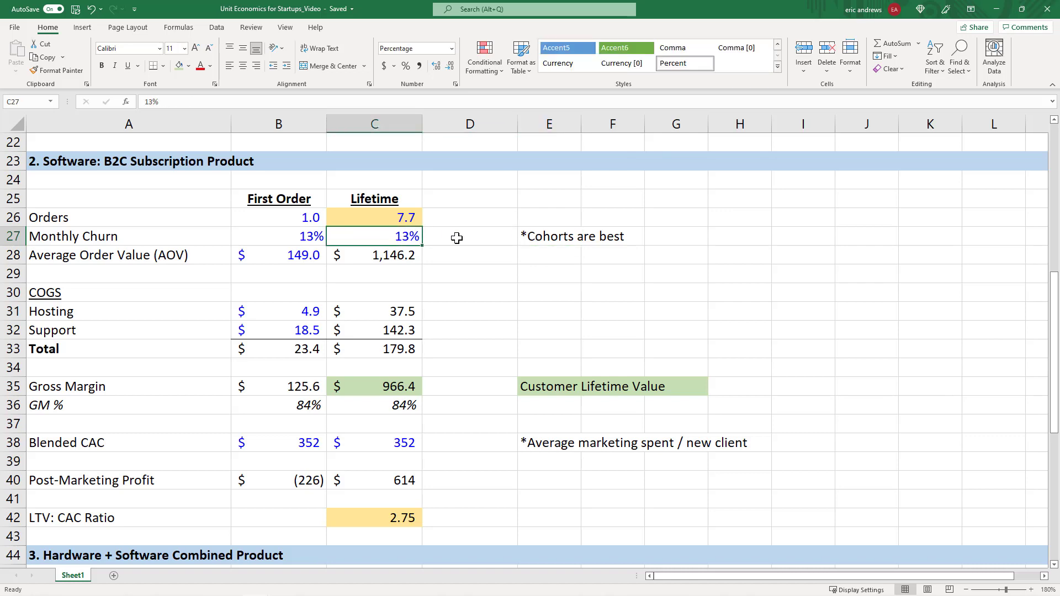
left_click(549, 237)
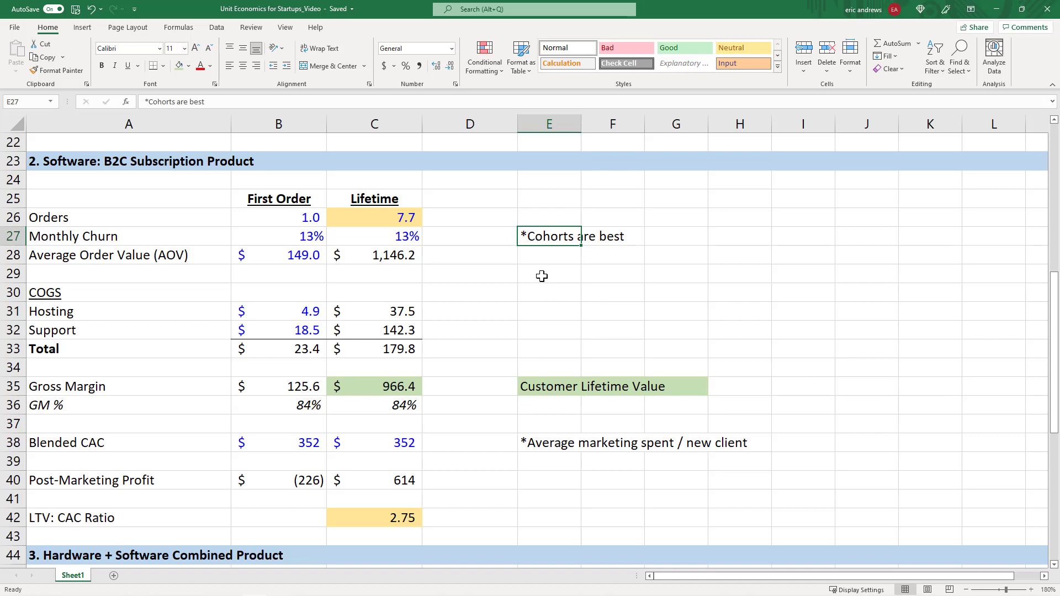
left_click(393, 217)
left_click_drag(398, 237, 409, 255)
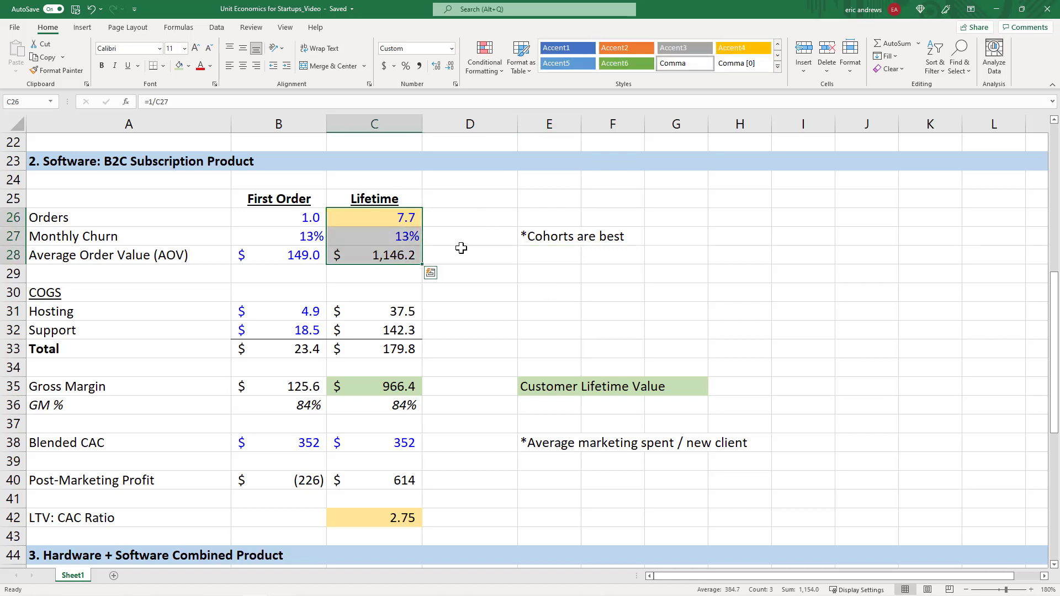
left_click(416, 237)
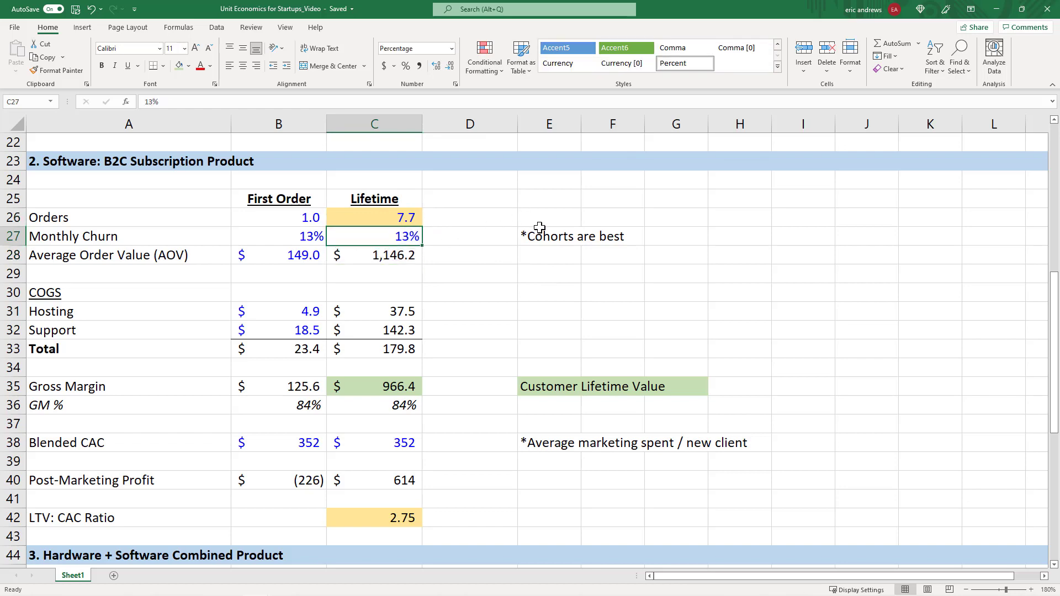
Step: Hide the Software (LT) and Total Lifetime columns, leaving Hardware figures like the 599 AOV
scroll(502, 243, "down", 5)
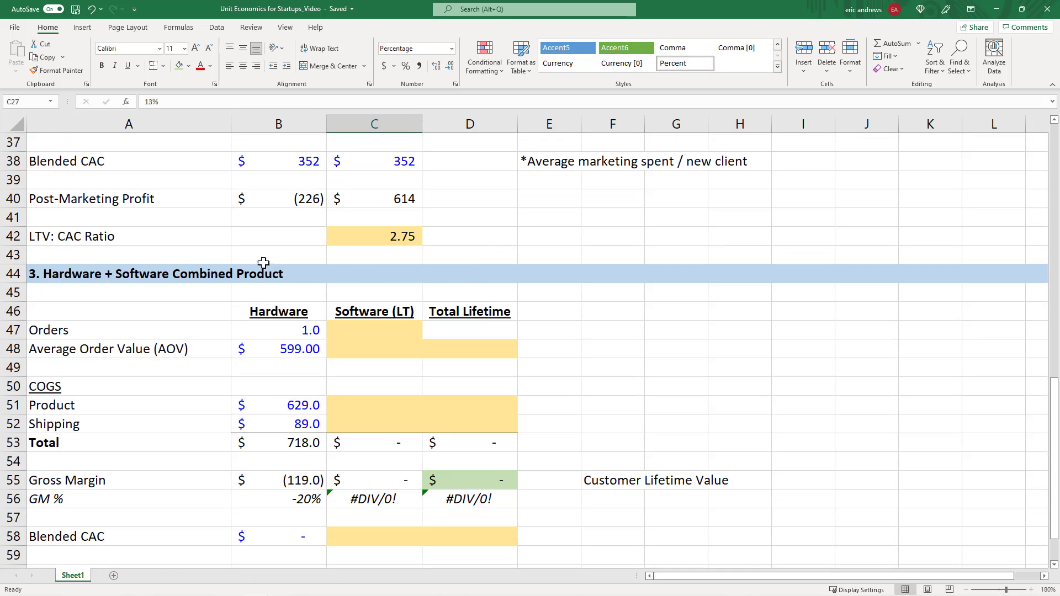
scroll(232, 257, "down", 2)
left_click(44, 159)
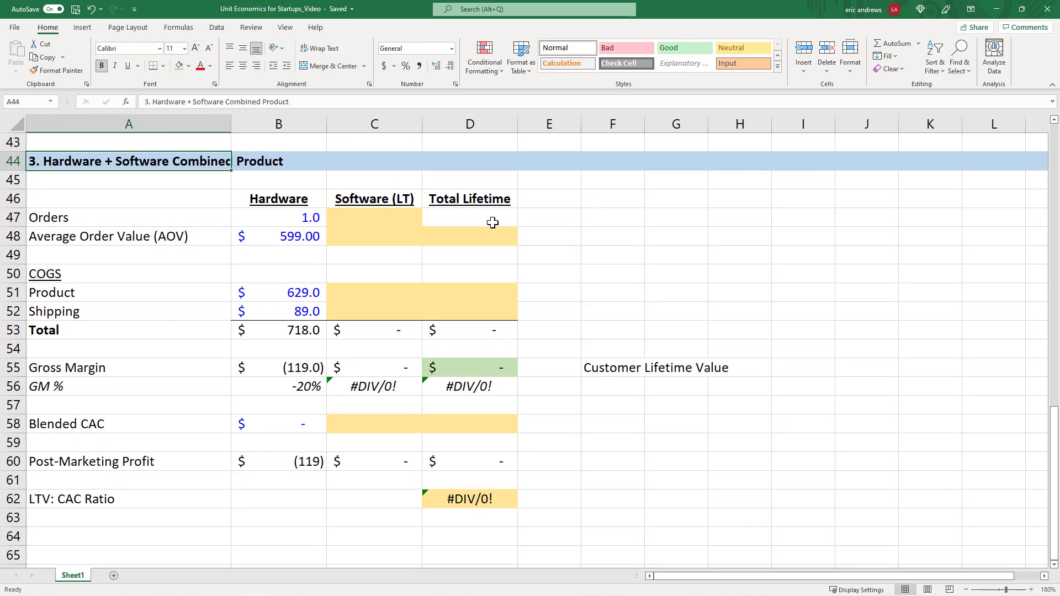
left_click_drag(353, 126, 439, 124)
right_click(443, 127)
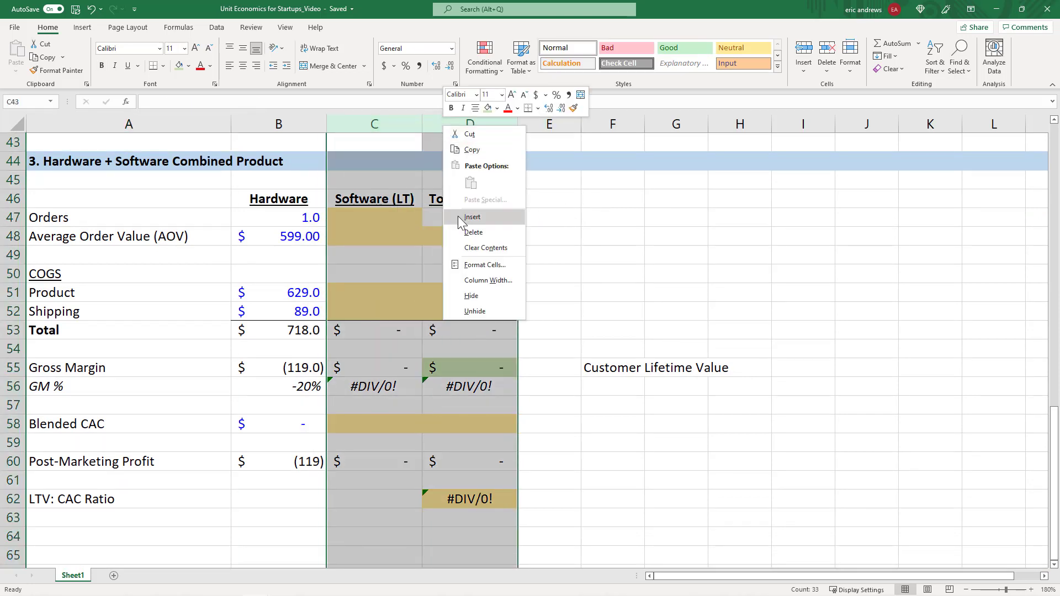
left_click(467, 297)
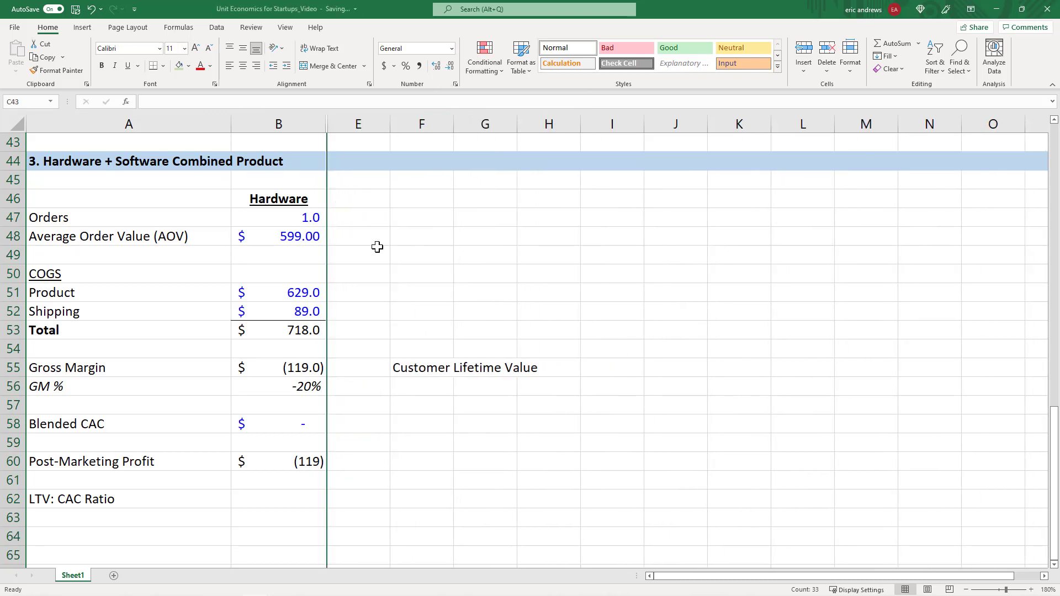
left_click(374, 243)
left_click(307, 218)
left_click(299, 232)
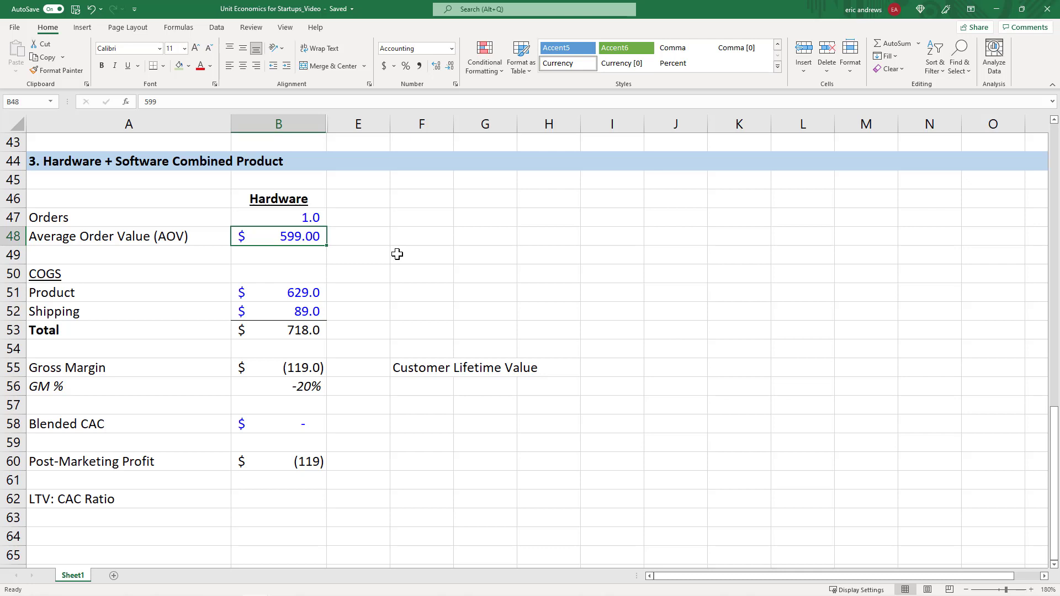
left_click(258, 205)
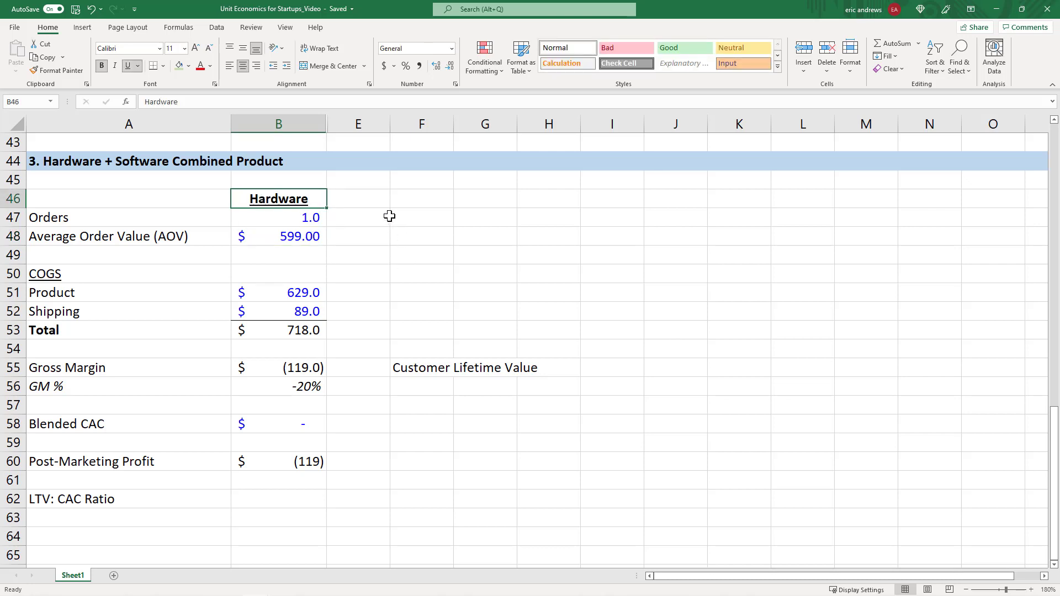
left_click(288, 219)
left_click(284, 237)
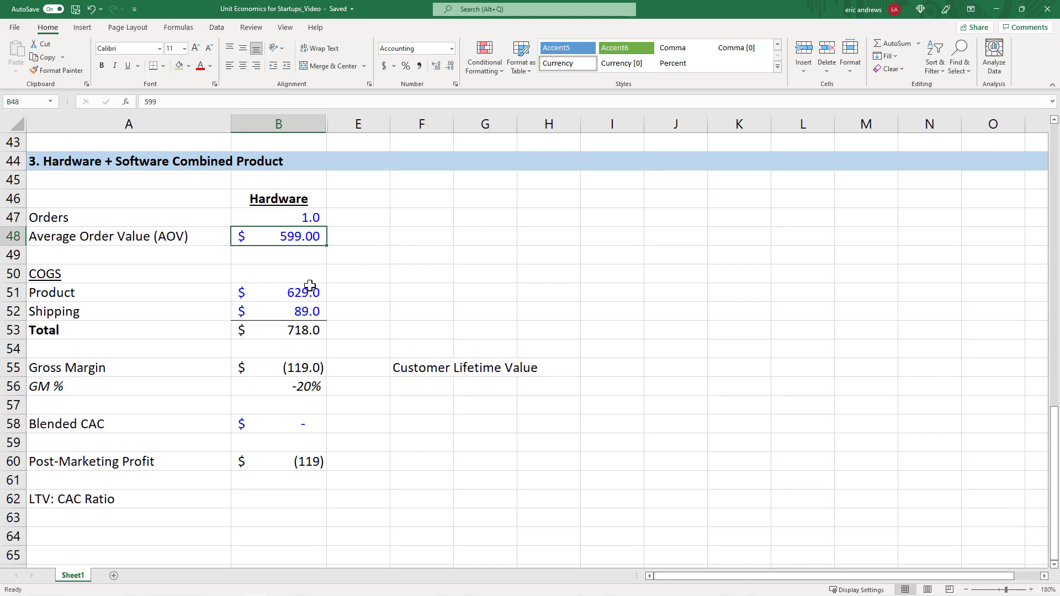
left_click(280, 291)
left_click(116, 299)
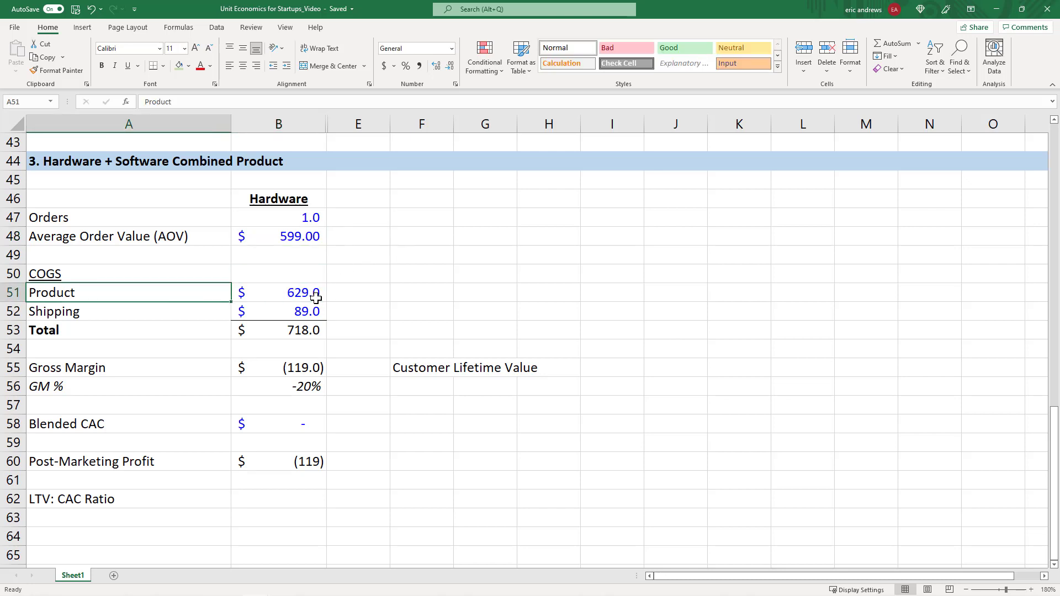
left_click(279, 291)
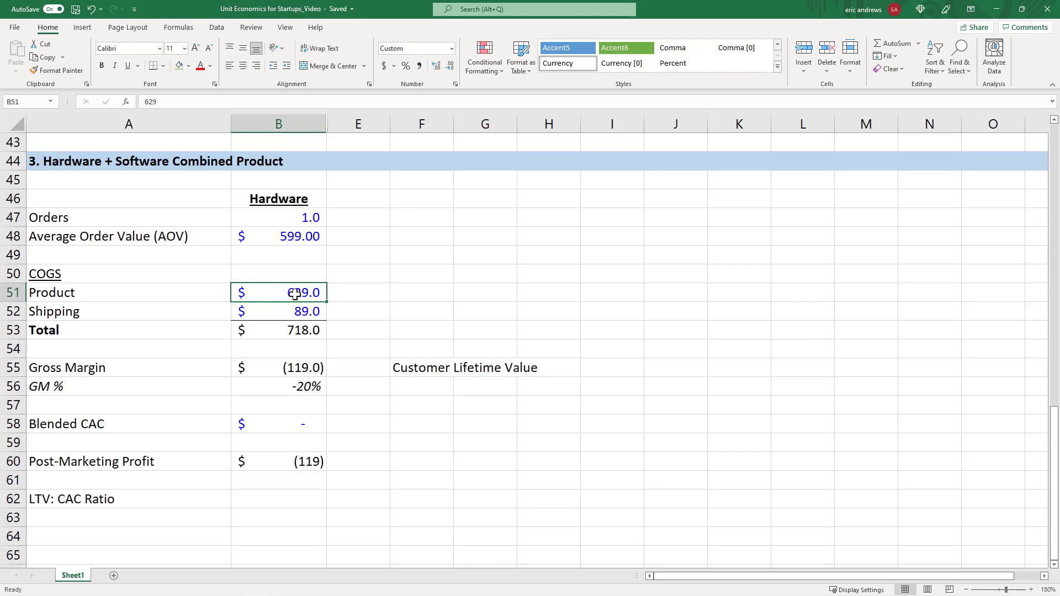
left_click(296, 312)
left_click(297, 329)
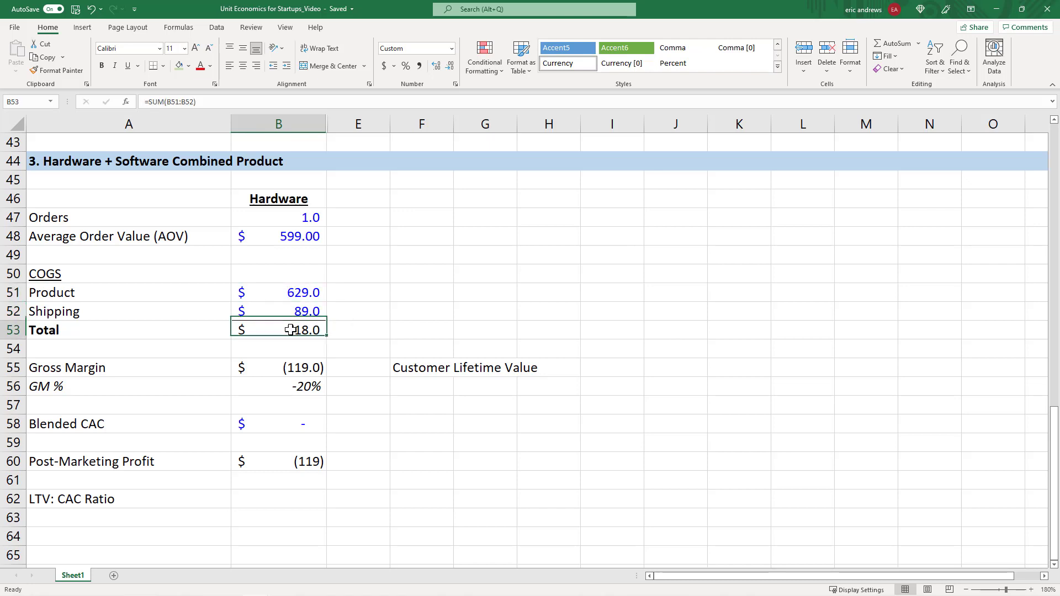
left_click(296, 370)
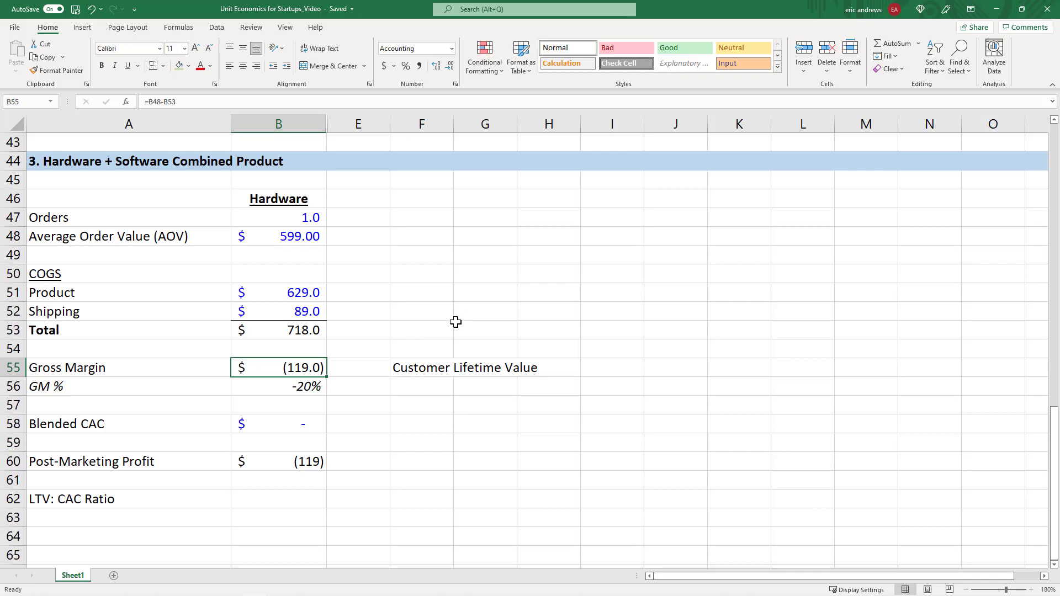
left_click(301, 386)
left_click(293, 422)
left_click(282, 460)
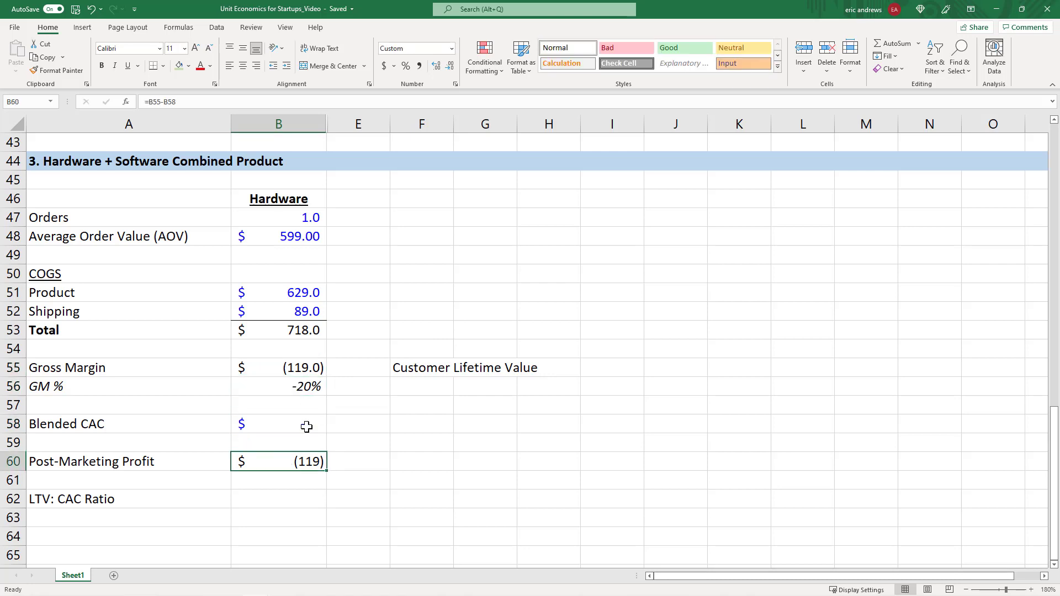
left_click(295, 369)
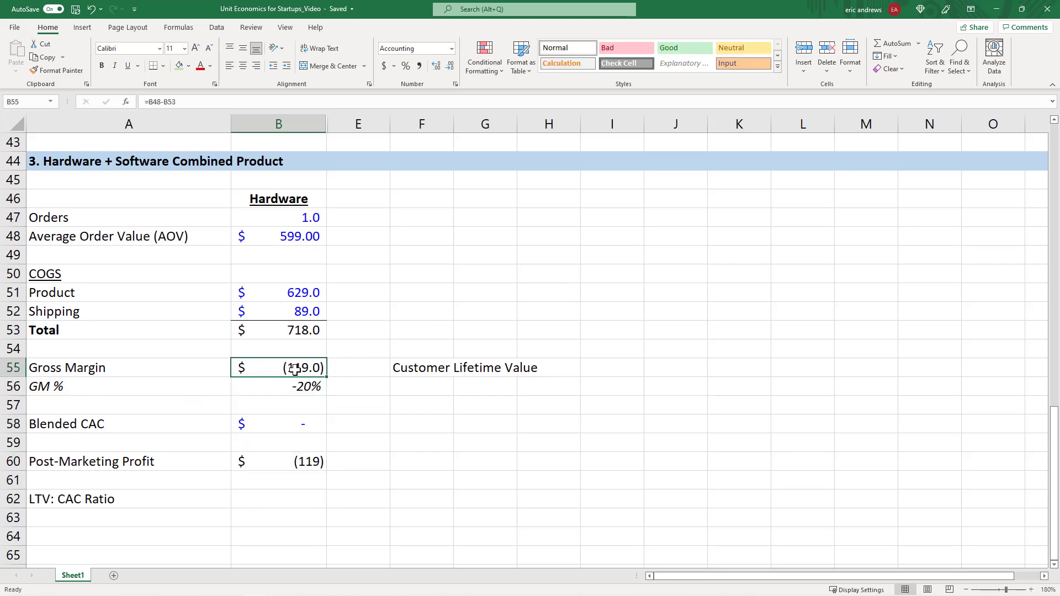
Step: Unhide the hidden Software (LT) and Total Lifetime columns C and D
left_click_drag(350, 124, 320, 124)
right_click(347, 125)
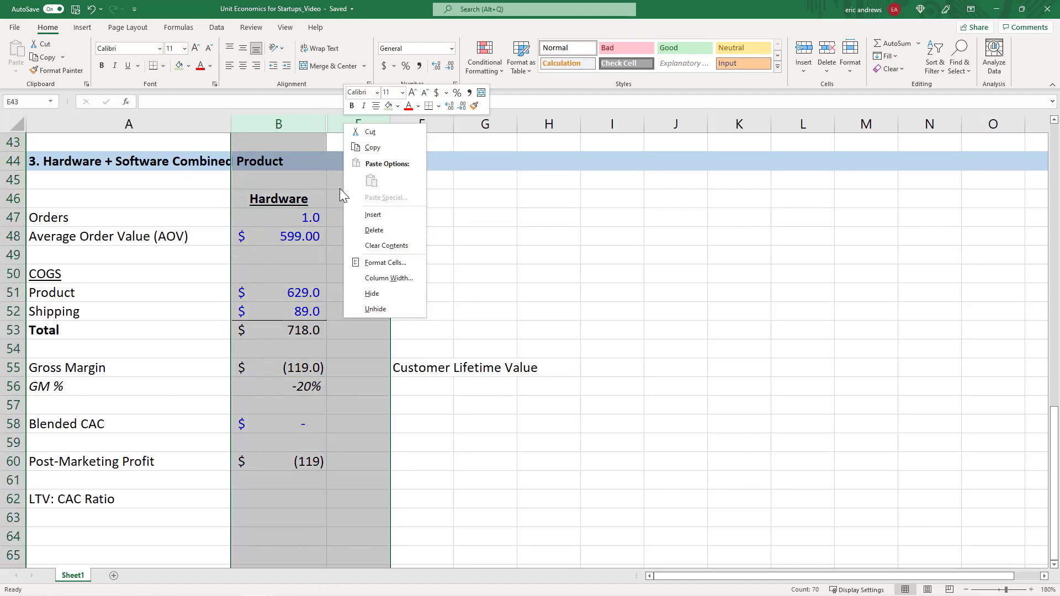
left_click(375, 309)
left_click(345, 290)
Step: Compare the subscription figures with the combined section's Hardware and Software (LT) columns
scroll(345, 257, "up", 7)
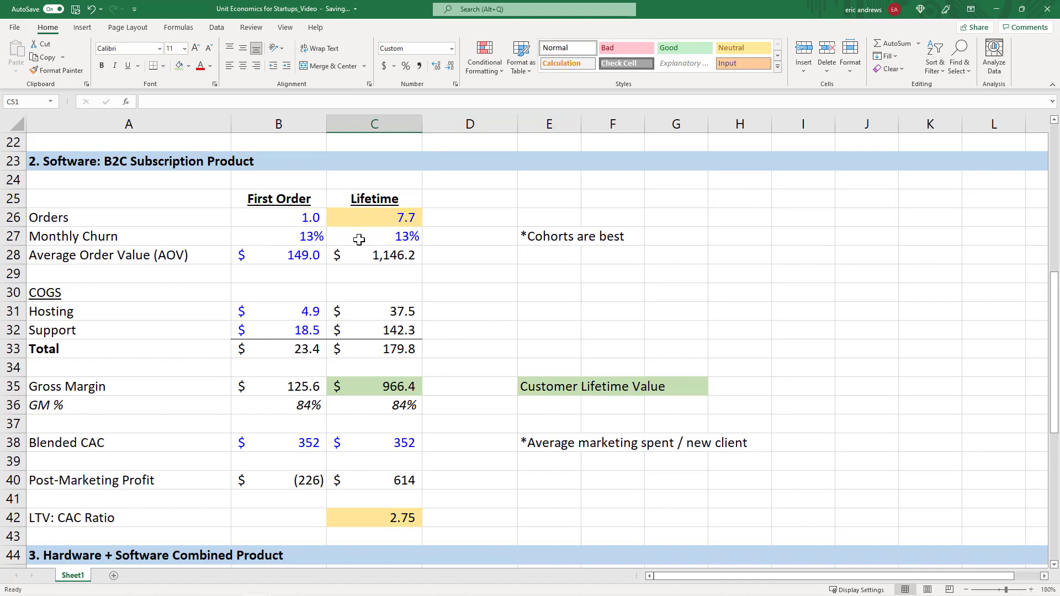
left_click_drag(270, 200, 372, 519)
scroll(494, 320, "down", 7)
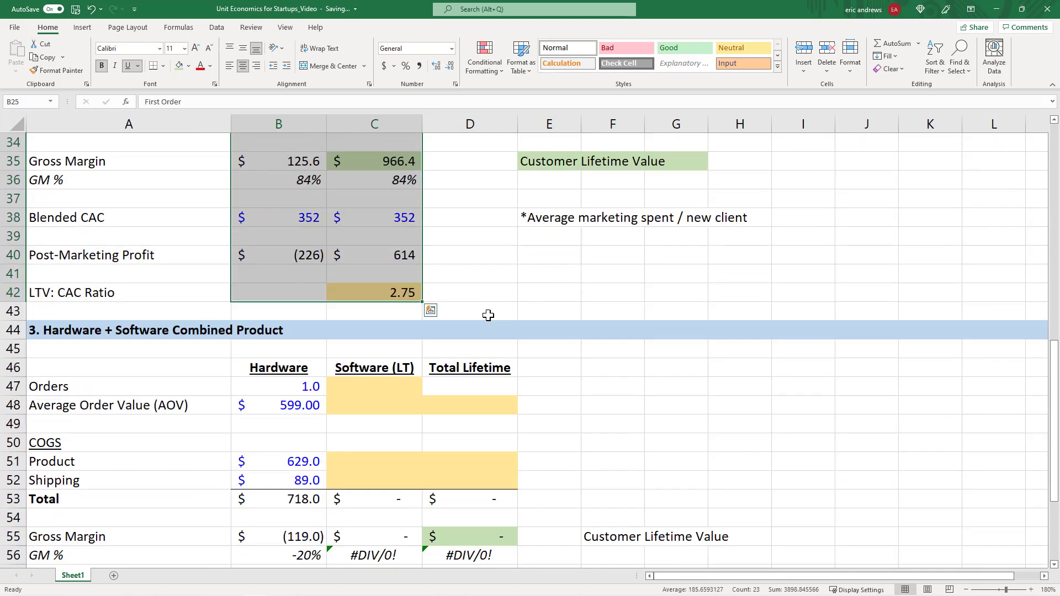
left_click_drag(299, 205, 280, 499)
left_click(280, 499)
left_click_drag(279, 200, 271, 504)
left_click(286, 497)
left_click_drag(364, 202, 358, 499)
left_click(357, 499)
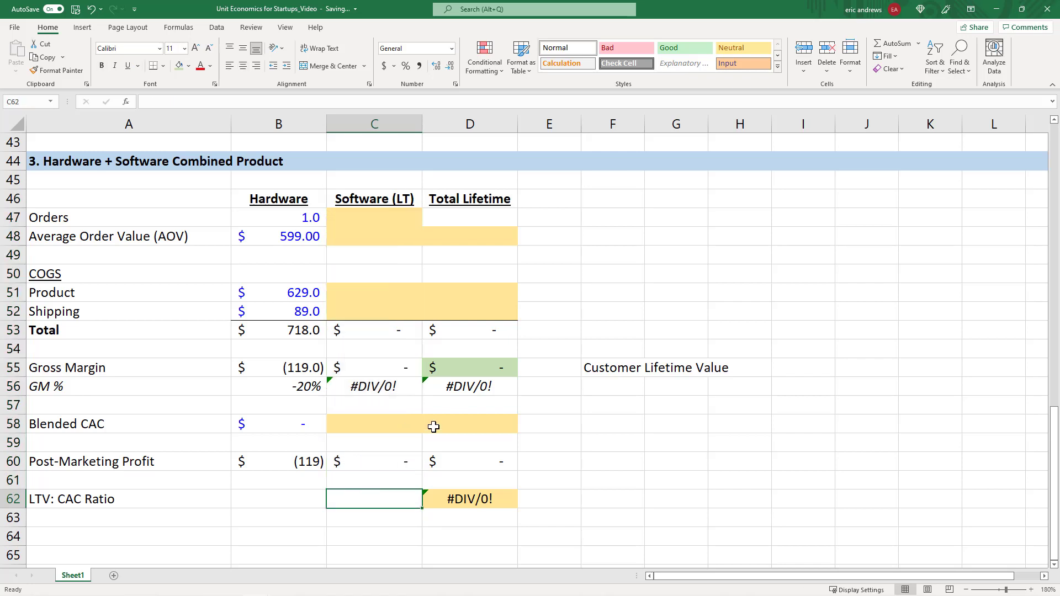
Step: Link software Orders in C47 to the subscription lifetime orders with =C26
left_click(373, 217)
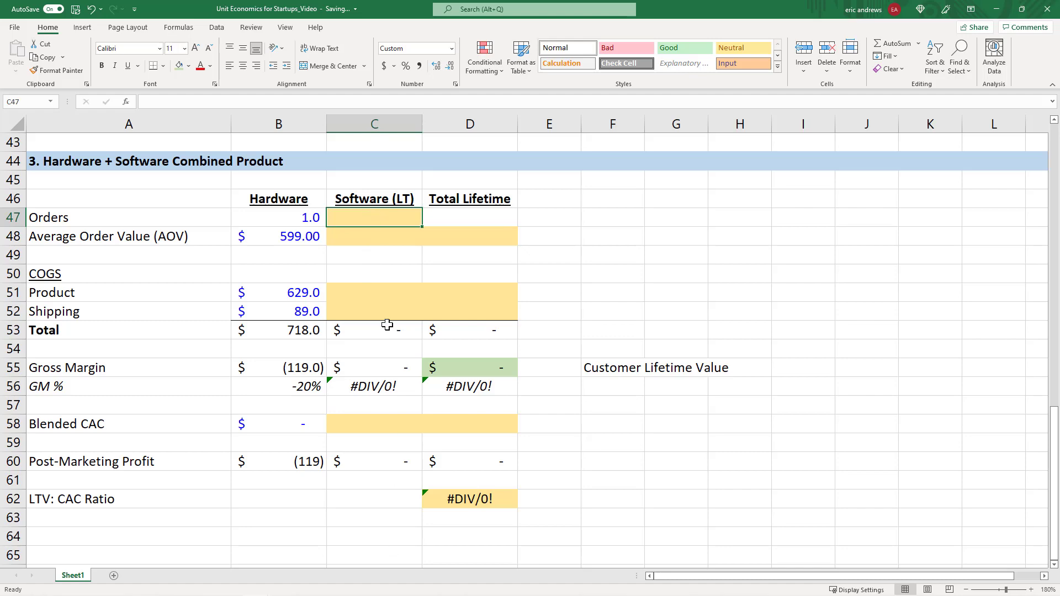
scroll(559, 255, "up", 2)
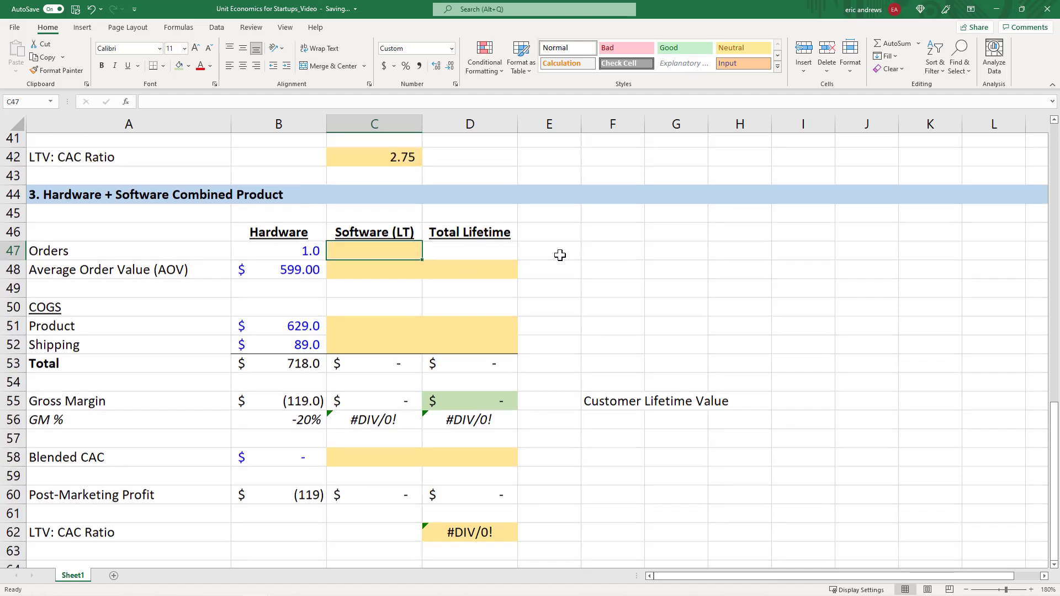
type("=")
scroll(485, 263, "up", 2)
scroll(383, 255, "up", 3)
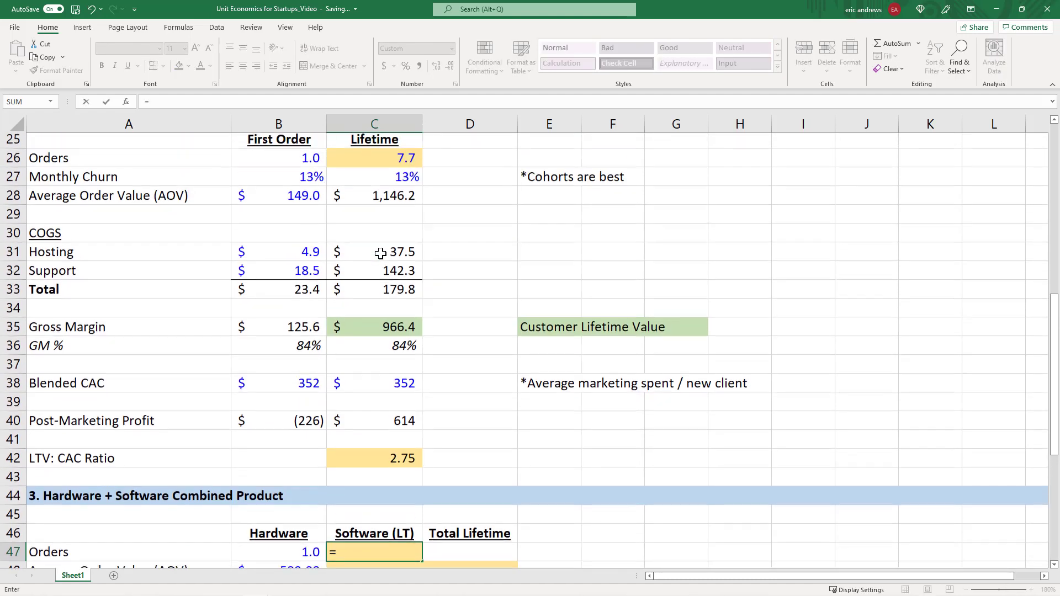
left_click(372, 221)
key("Return")
Step: Link software AOV in C48 to the subscription lifetime AOV with =C28
scroll(504, 239, "down", 3)
left_click(293, 359)
scroll(536, 267, "down", 1)
scroll(536, 268, "down", 2)
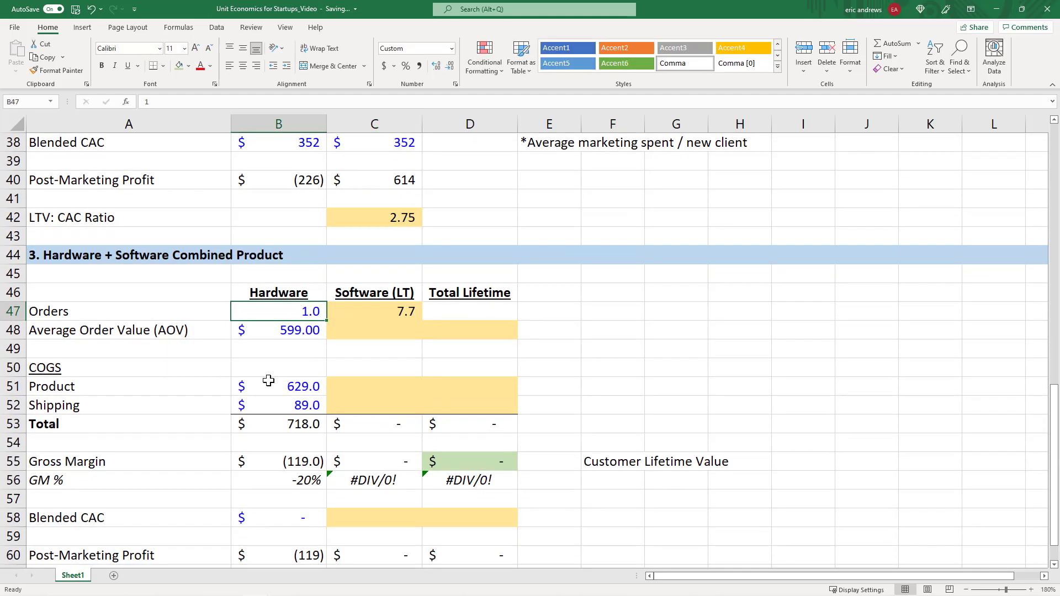
left_click_drag(276, 236, 282, 516)
left_click(385, 269)
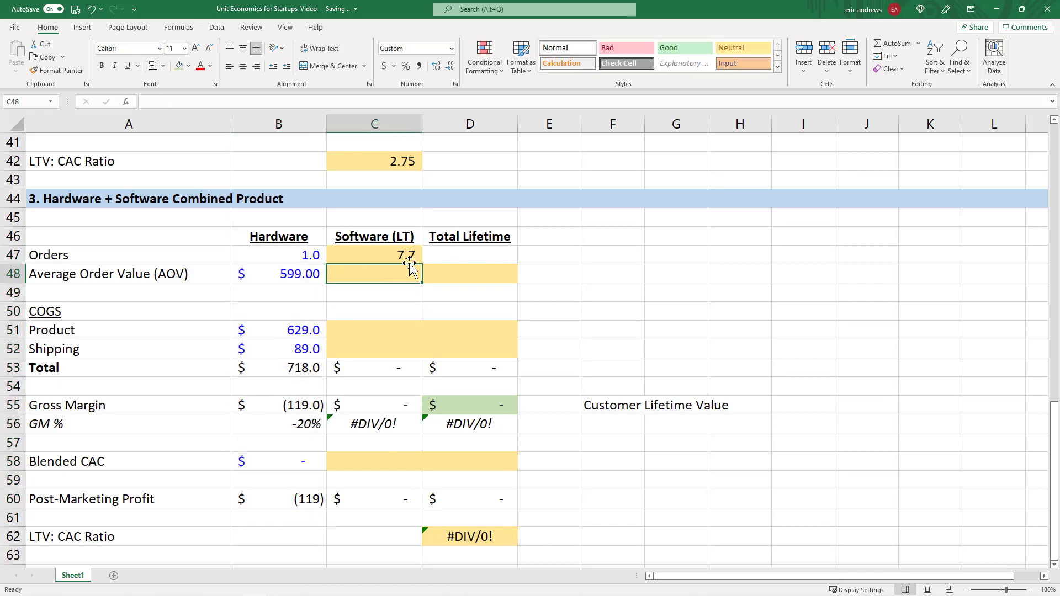
type("=")
scroll(393, 262, "up", 7)
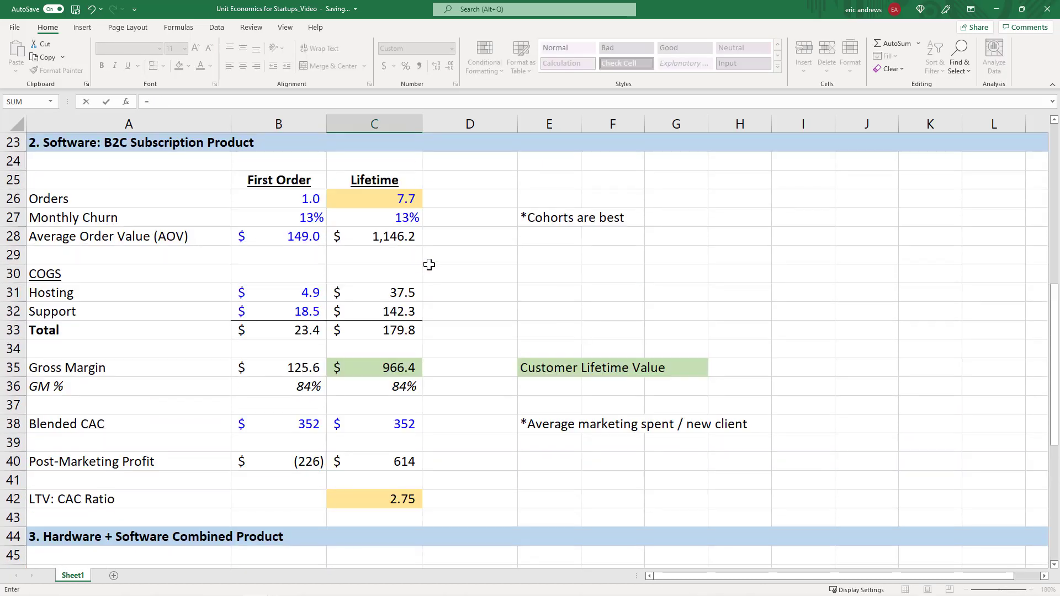
left_click(384, 293)
key("Return")
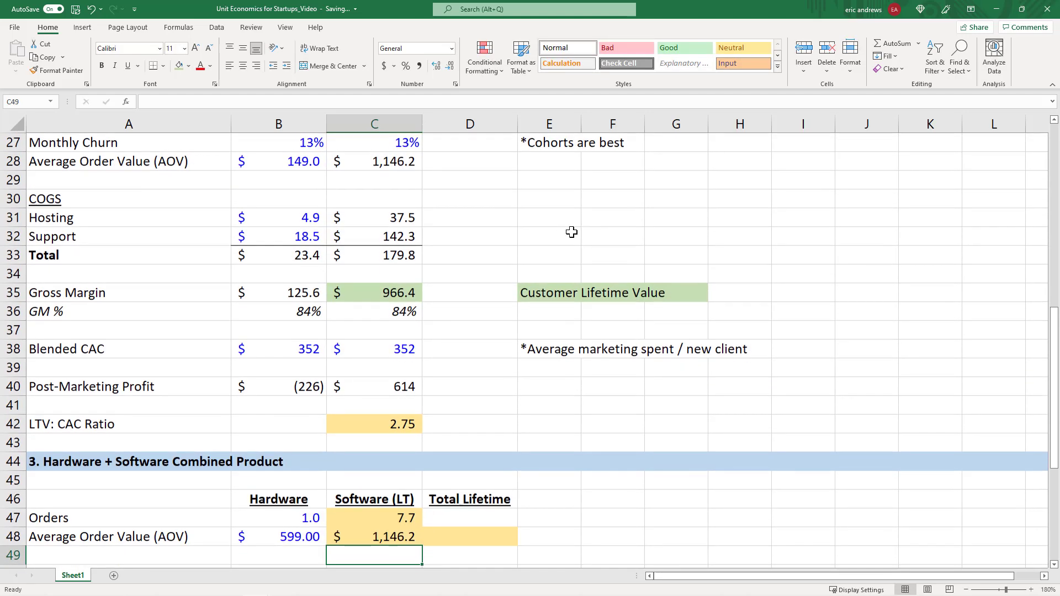
Step: Link software product cost C51 to =C31 and shipping cost C52 to =C32
scroll(545, 232, "down", 3)
left_click(391, 367)
scroll(398, 316, "down", 3)
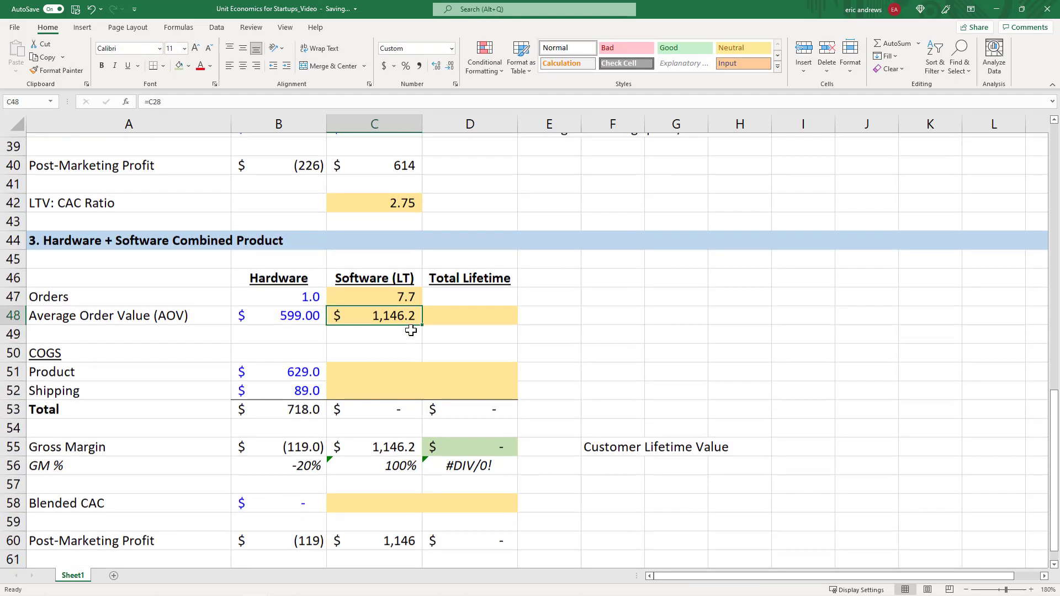
left_click(355, 255)
type("=")
scroll(381, 265, "up", 7)
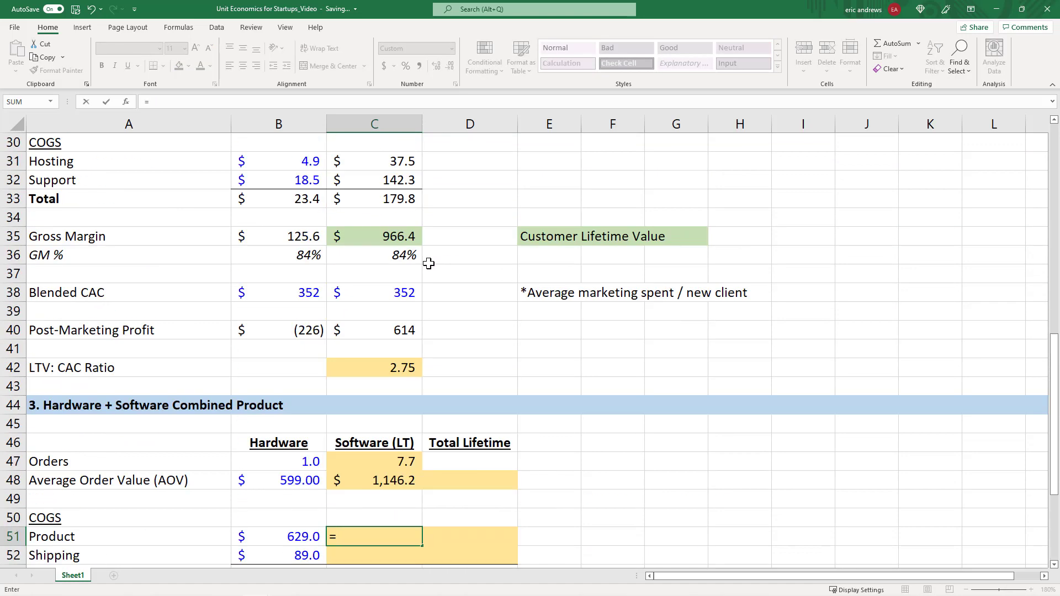
left_click(387, 271)
key("Return")
scroll(438, 400, "down", 3)
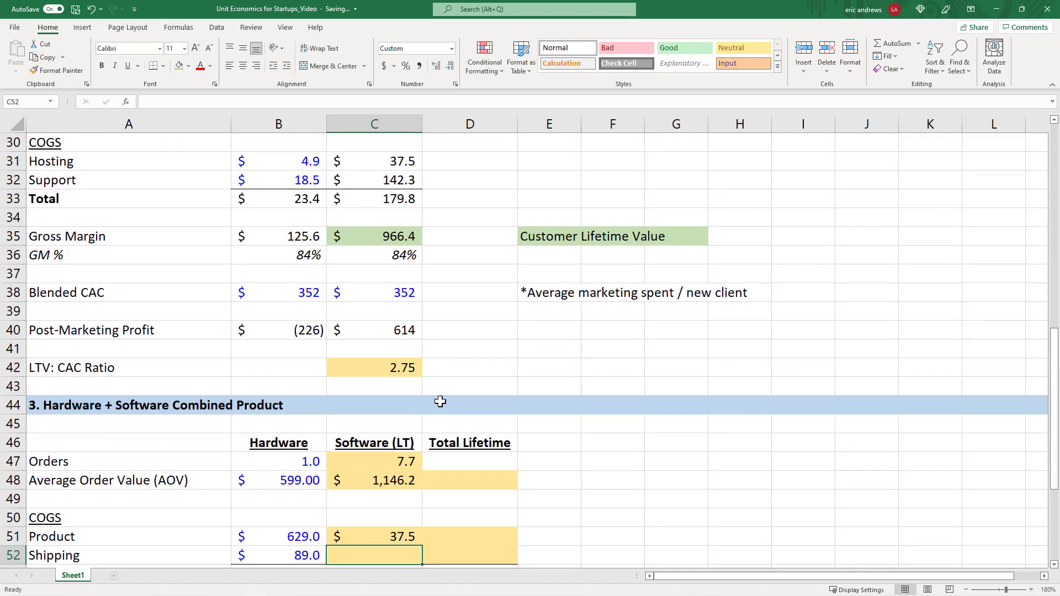
type("=")
scroll(402, 276, "up", 2)
left_click(386, 239)
key("Return")
Step: Remove the yellow fill from C47:C52 with No Fill
scroll(388, 240, "down", 3)
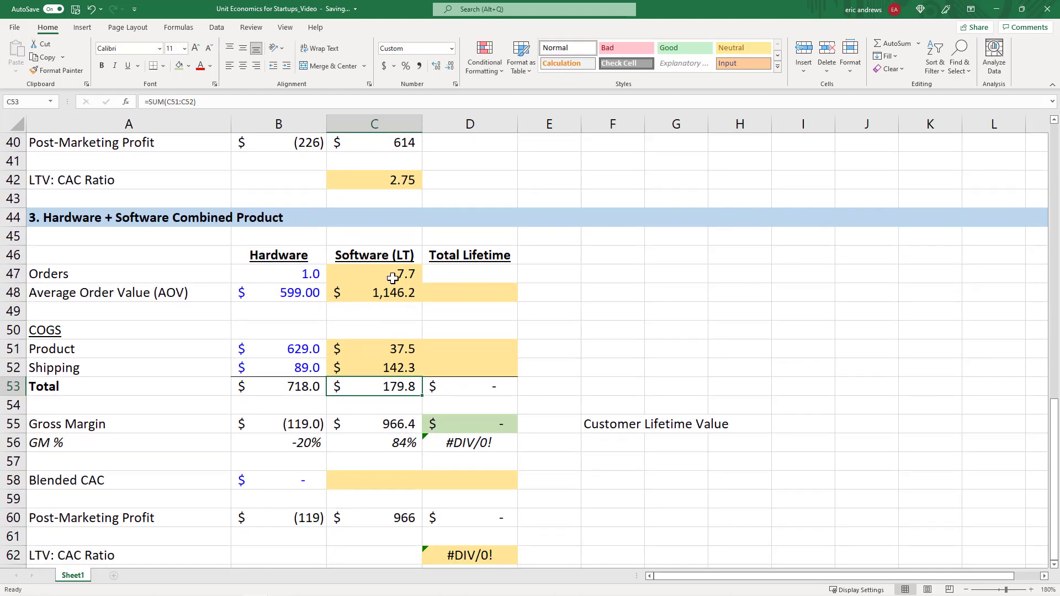
left_click_drag(401, 274, 398, 368)
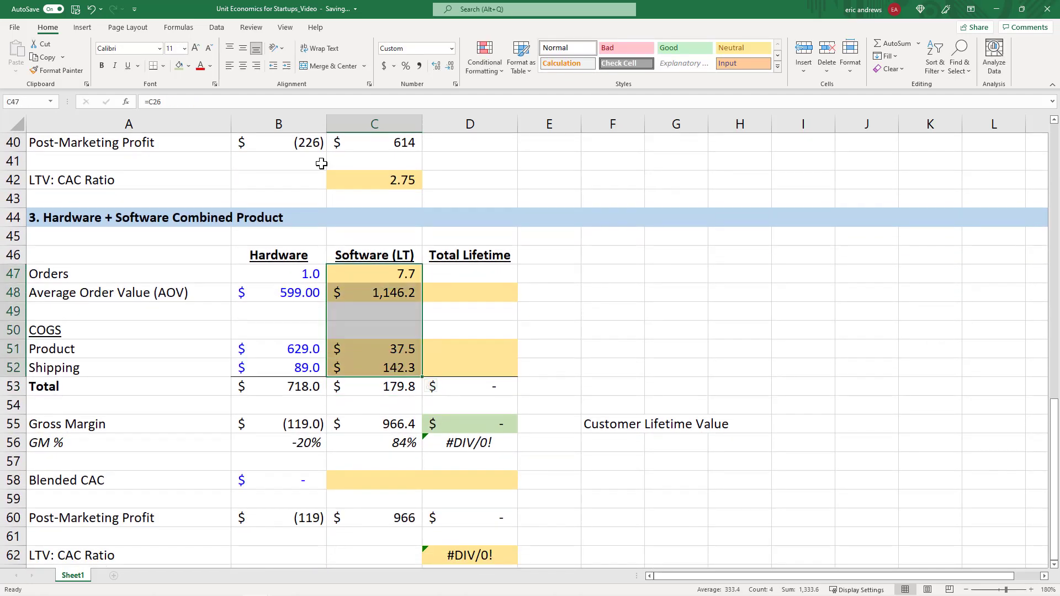
left_click(189, 66)
left_click(204, 188)
scroll(392, 354, "down", 2)
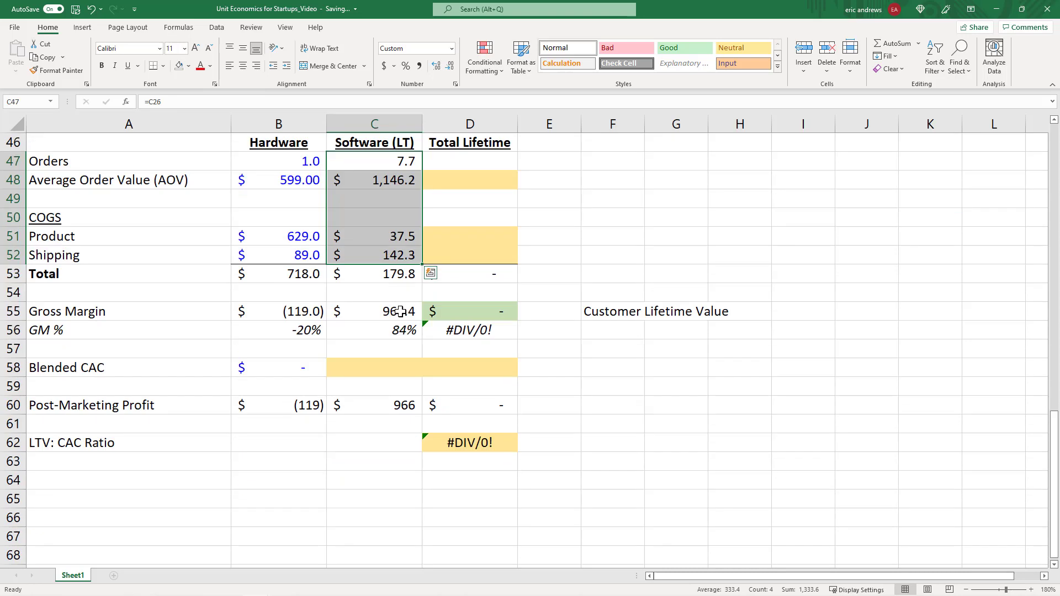
Step: Link the software Blended CAC in C58 to the subscription CAC with =C38
left_click(399, 367)
type("=")
scroll(369, 315, "up", 5)
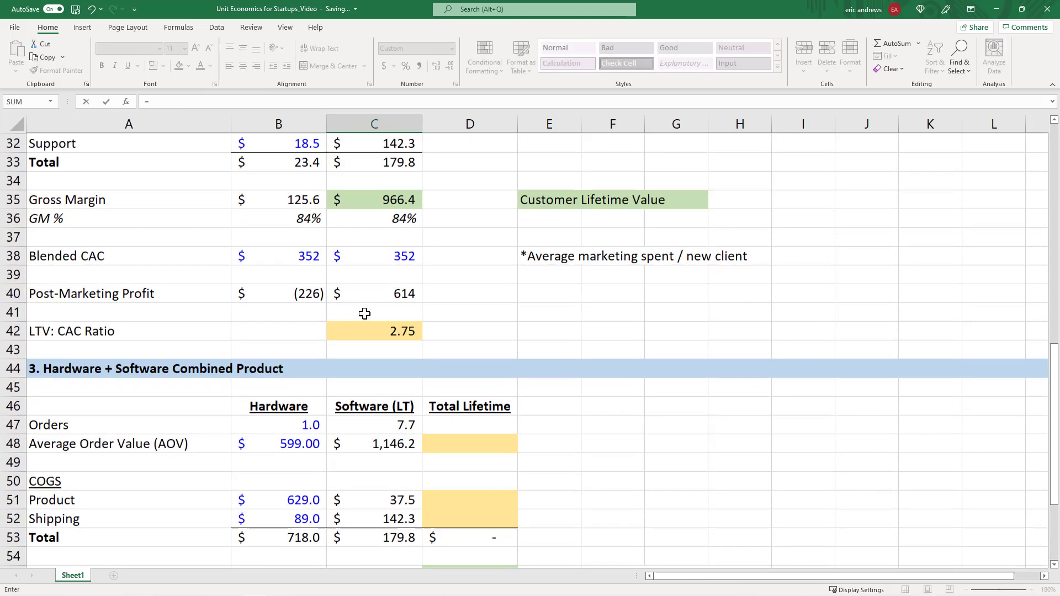
left_click(367, 275)
scroll(369, 309, "down", 4)
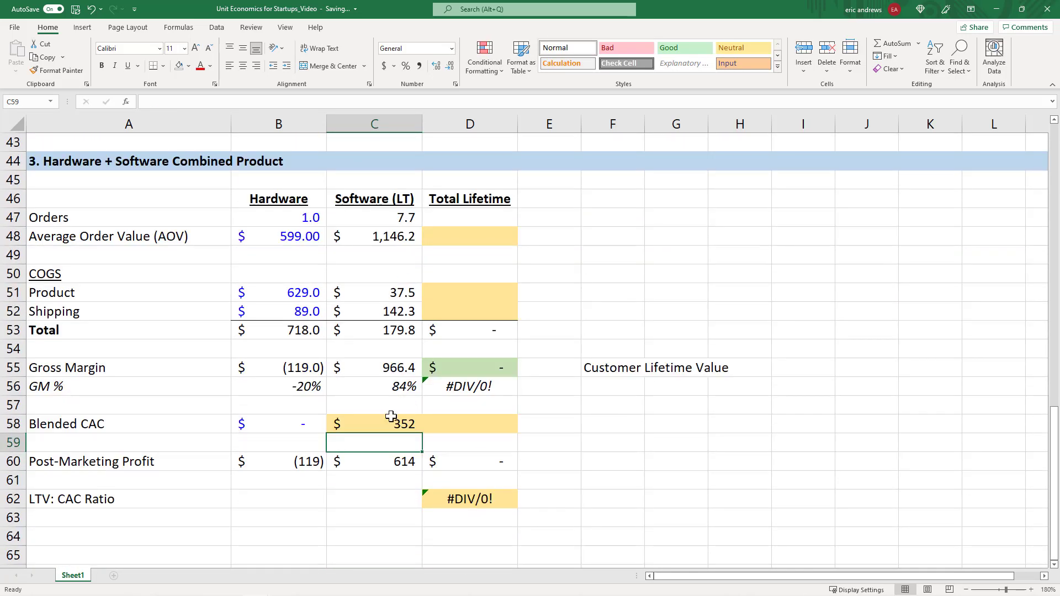
key("Return")
left_click(378, 417)
Step: Clear C58's yellow fill, format it as dollar currency, and check the post-marketing profit
left_click(179, 65)
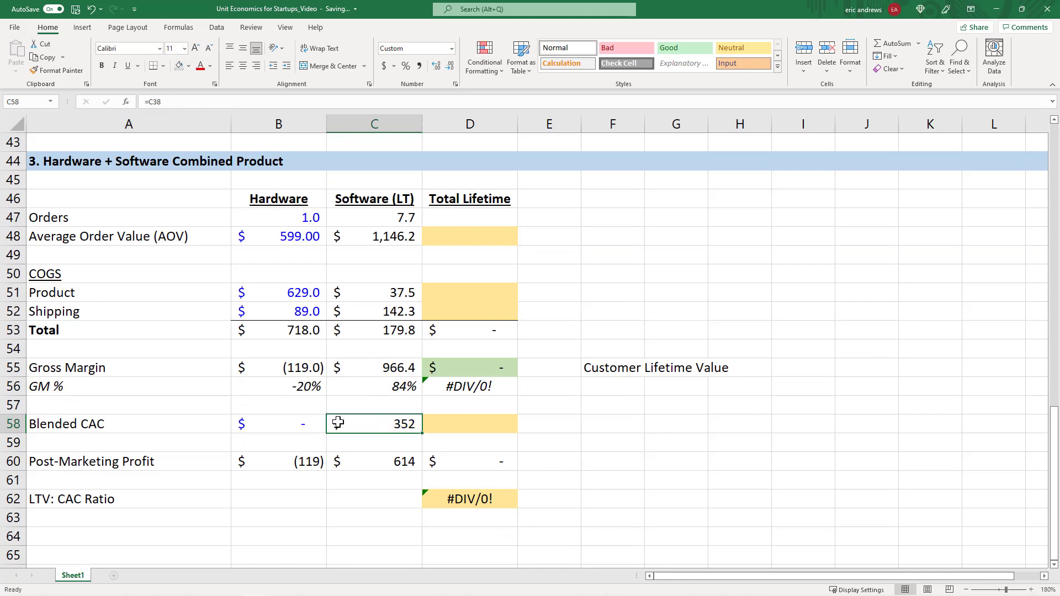
left_click(298, 424)
left_click_drag(298, 424, 379, 423)
left_click(392, 424)
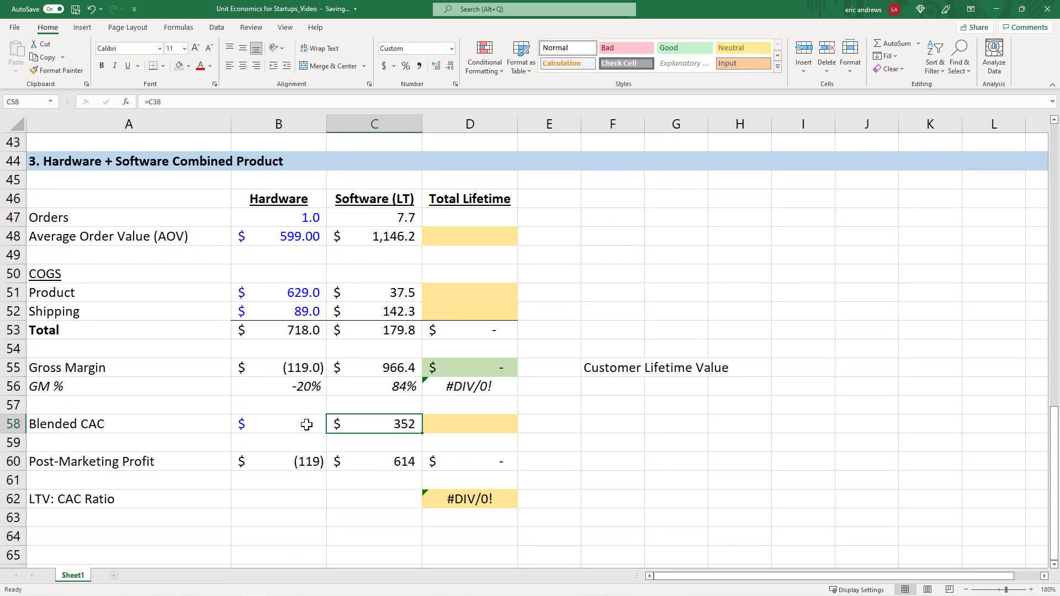
key("shift+Left")
left_click(371, 424)
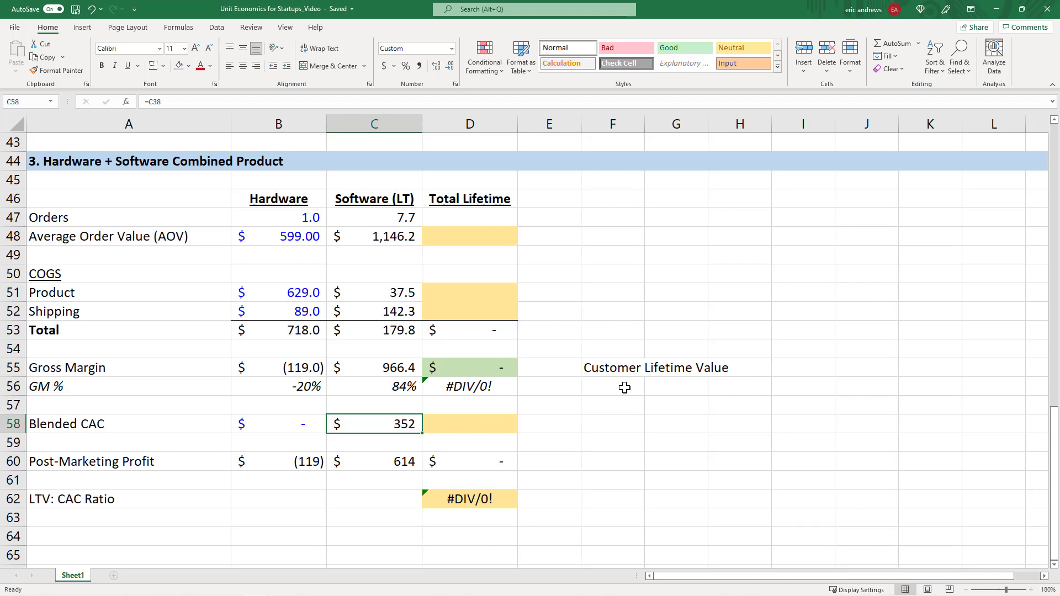
left_click(399, 456)
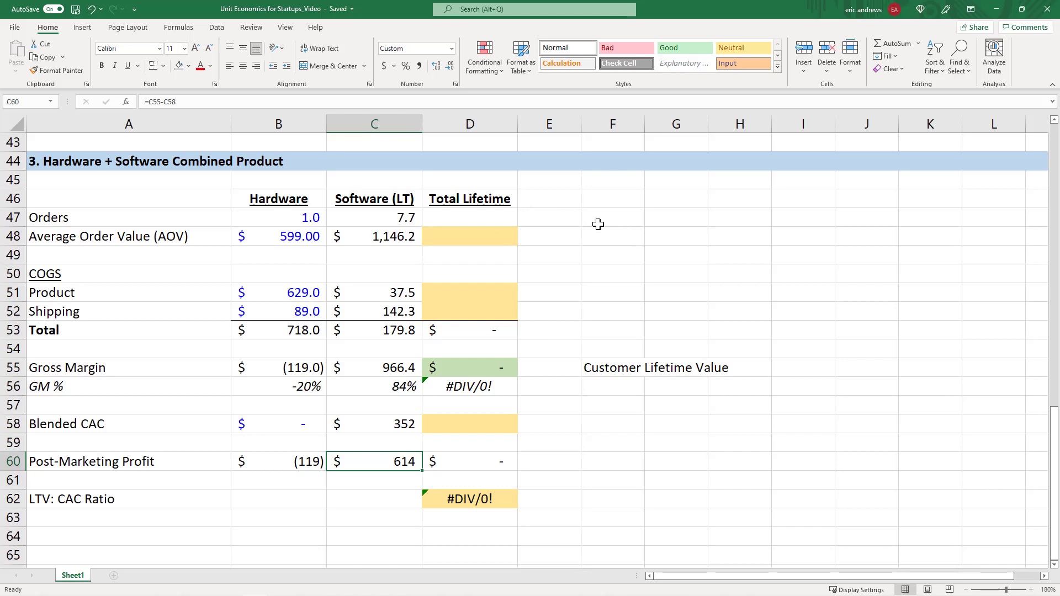
Step: Set the Total Lifetime AOV in D48 to =SUM(B48:C48)
left_click(476, 230)
type("=sum")
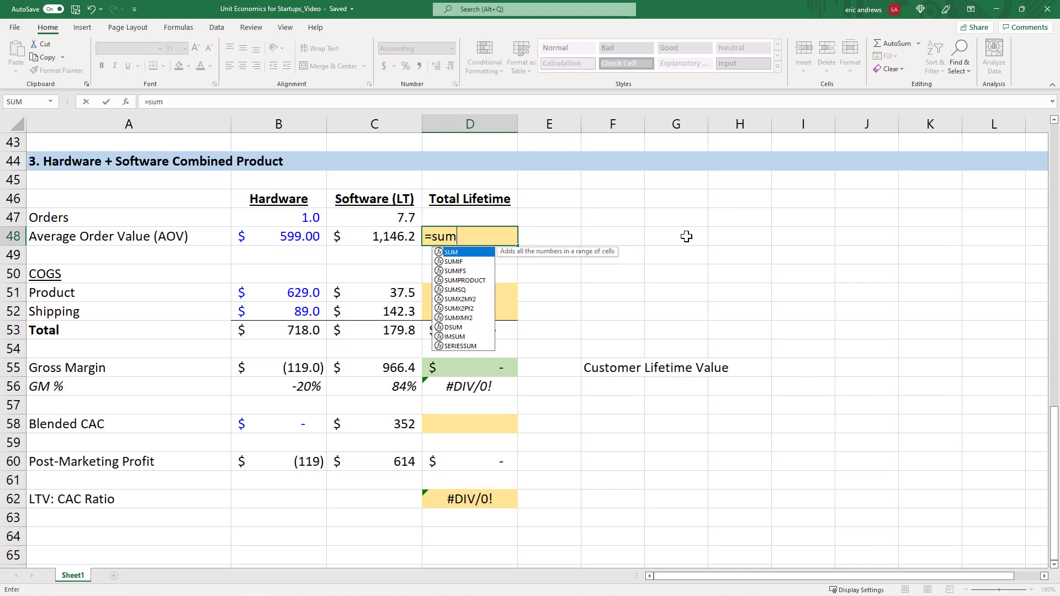
type("(")
key("Left")
key("shift+Left")
key("ctrl+Return")
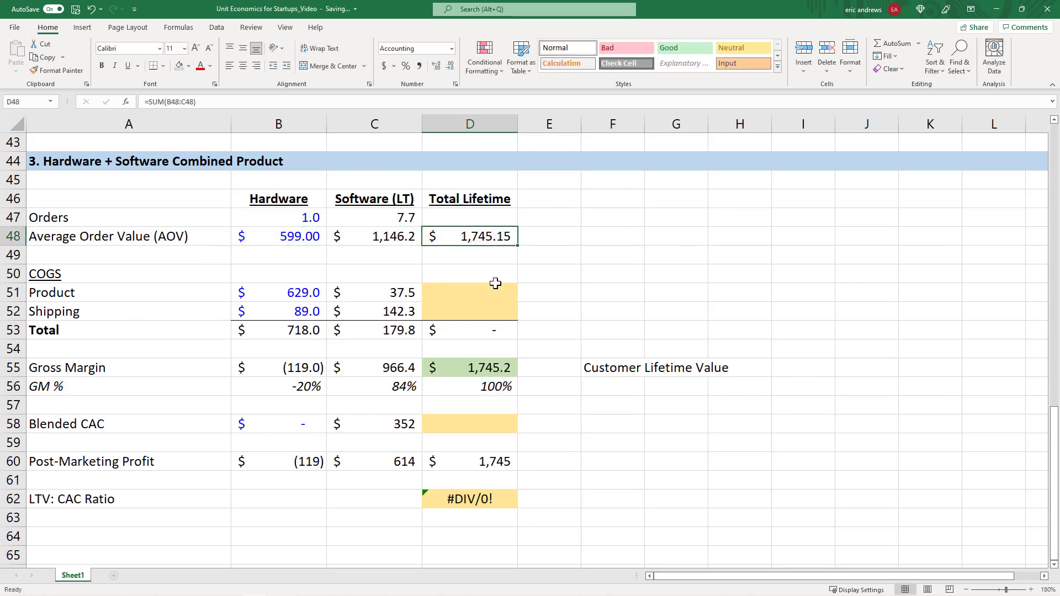
Step: Enter =SUM(B51:C51) in D51 and copy it into D52 for shipping cost
left_click(468, 292)
type("=sum(")
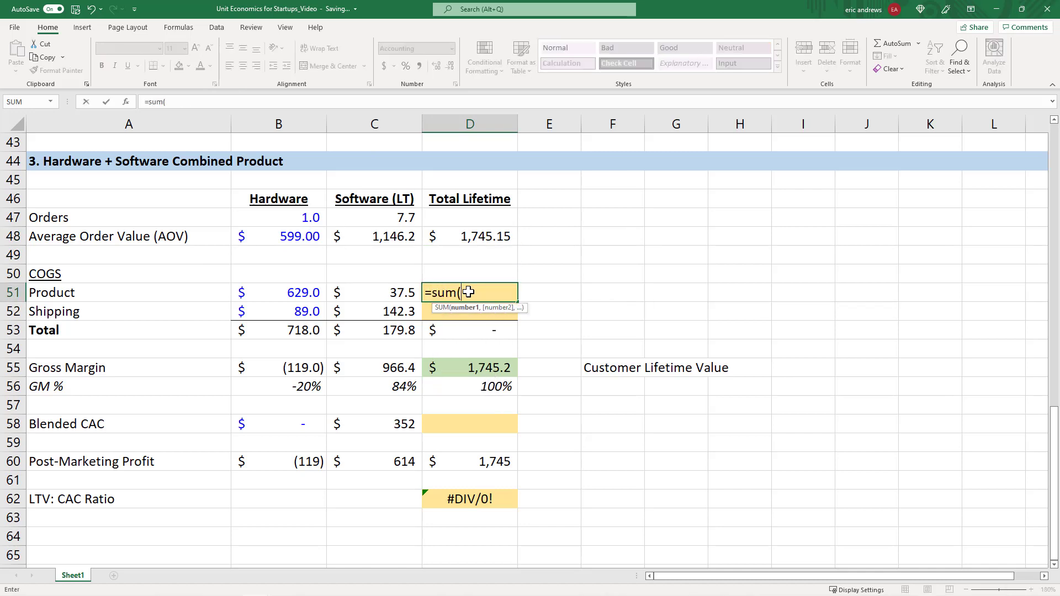
key("Left")
key("shift+Left")
key("ctrl+Return")
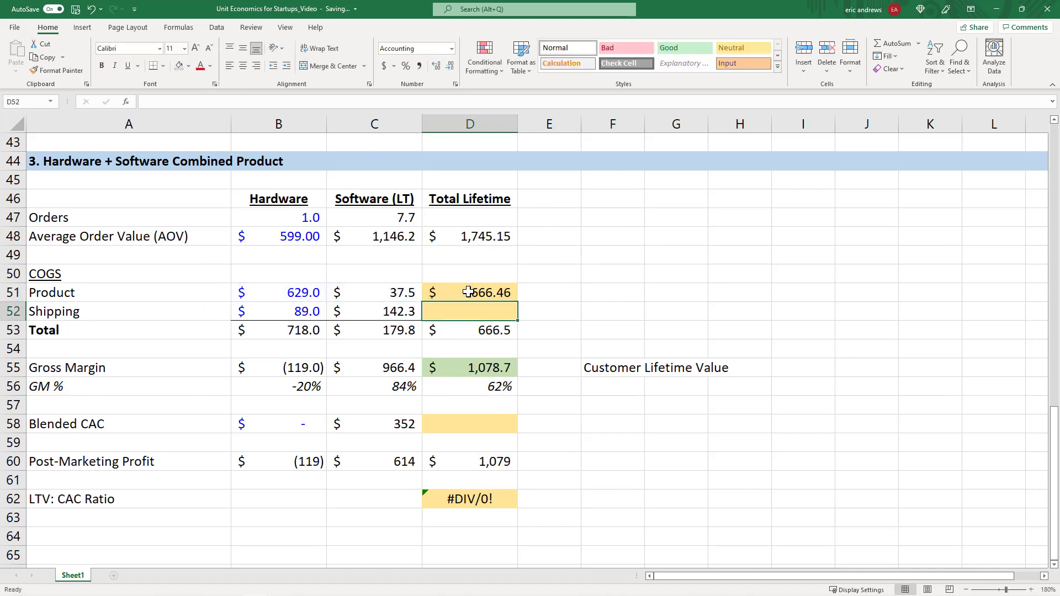
key("ctrl+c")
key("Down")
key("ctrl+v")
left_click(468, 293)
key("shift+Down")
key("shift+Down")
key("shift+Up")
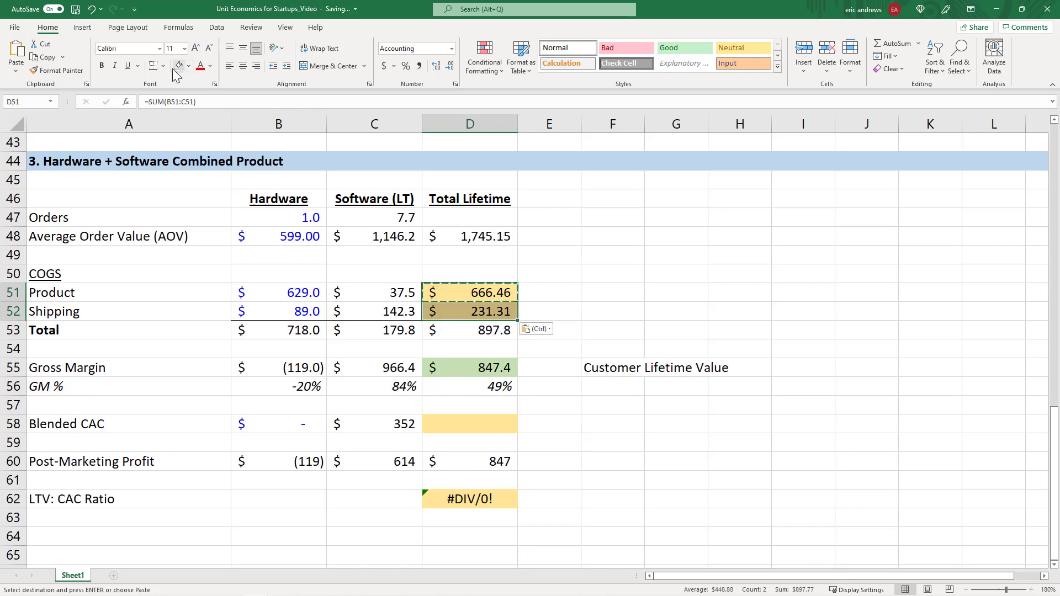
key("Escape")
Step: Verify the hardware, software and lifetime cost values and D53's $897.8 COGS total
left_click_drag(388, 300, 391, 311)
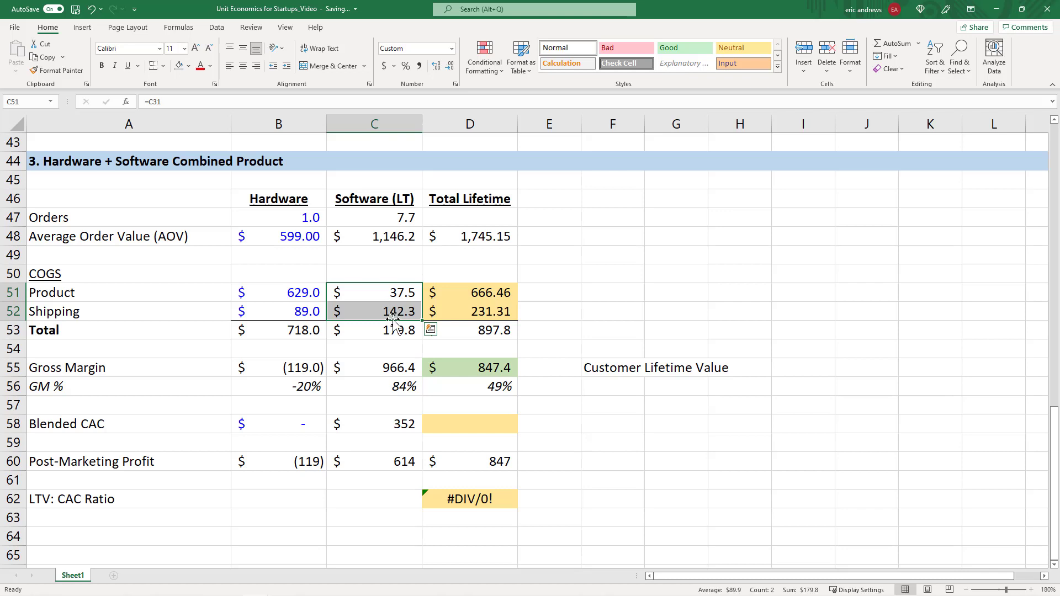
left_click(85, 295)
left_click_drag(277, 288, 313, 305)
left_click(390, 298)
left_click_drag(394, 308, 394, 310)
left_click(472, 294)
left_click_drag(472, 294, 477, 313)
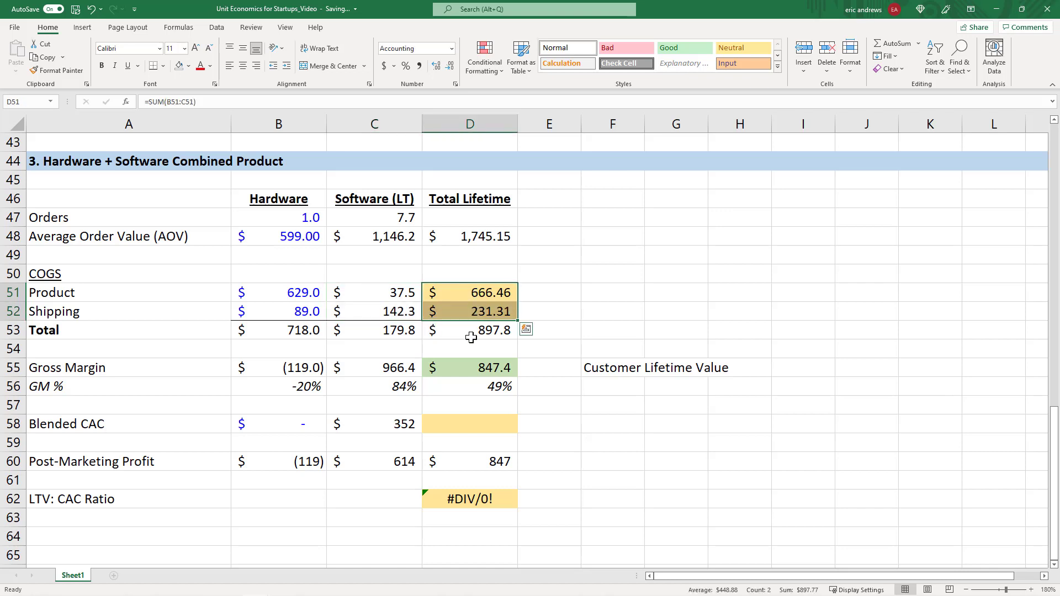
left_click(471, 334)
key("F2")
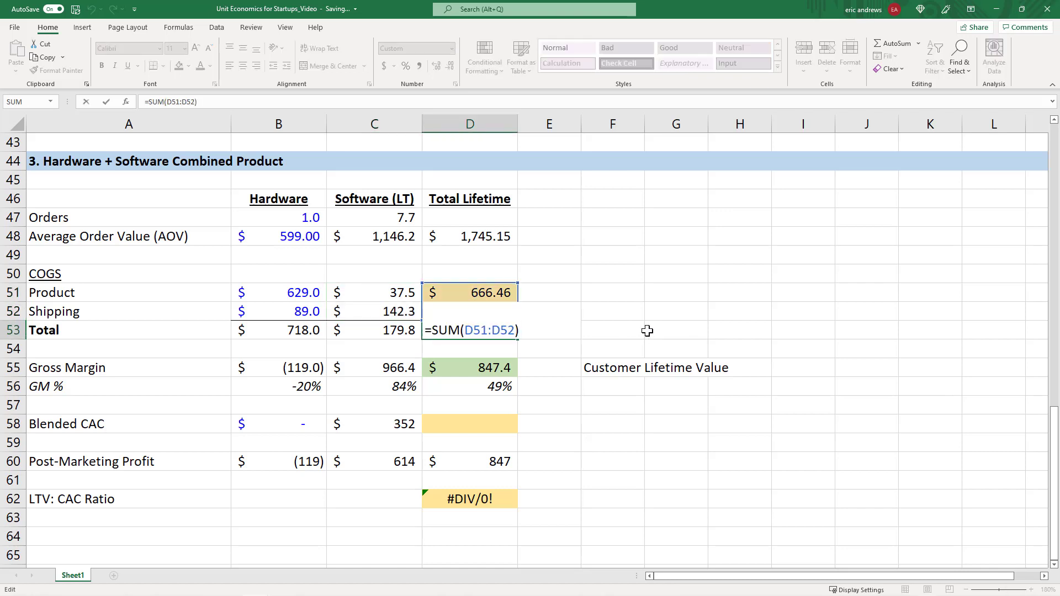
key("Escape")
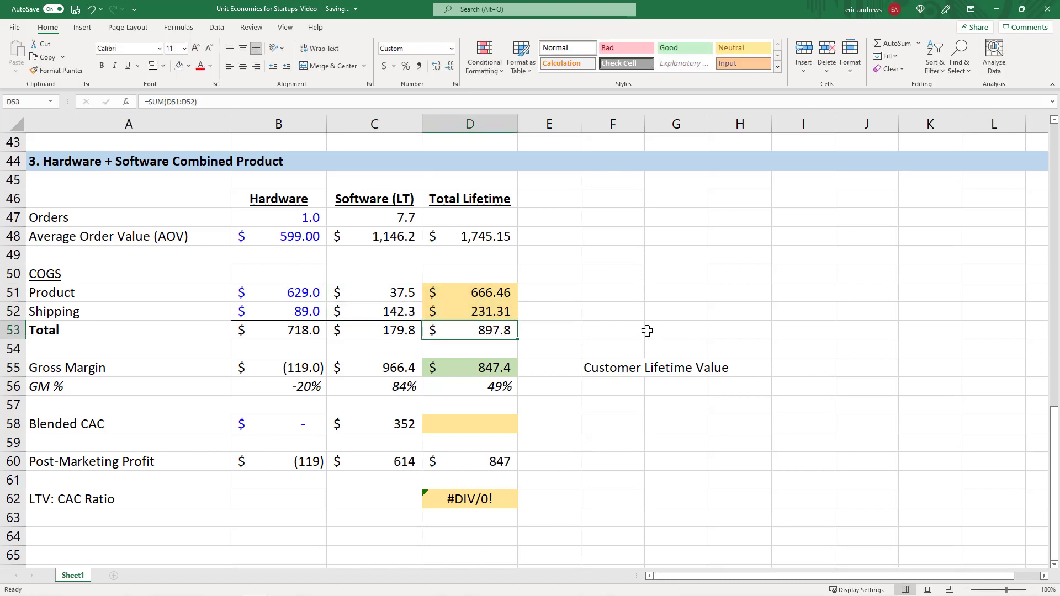
Step: Review the hardware, software and lifetime gross margin figures and the GM % formula
left_click(495, 368)
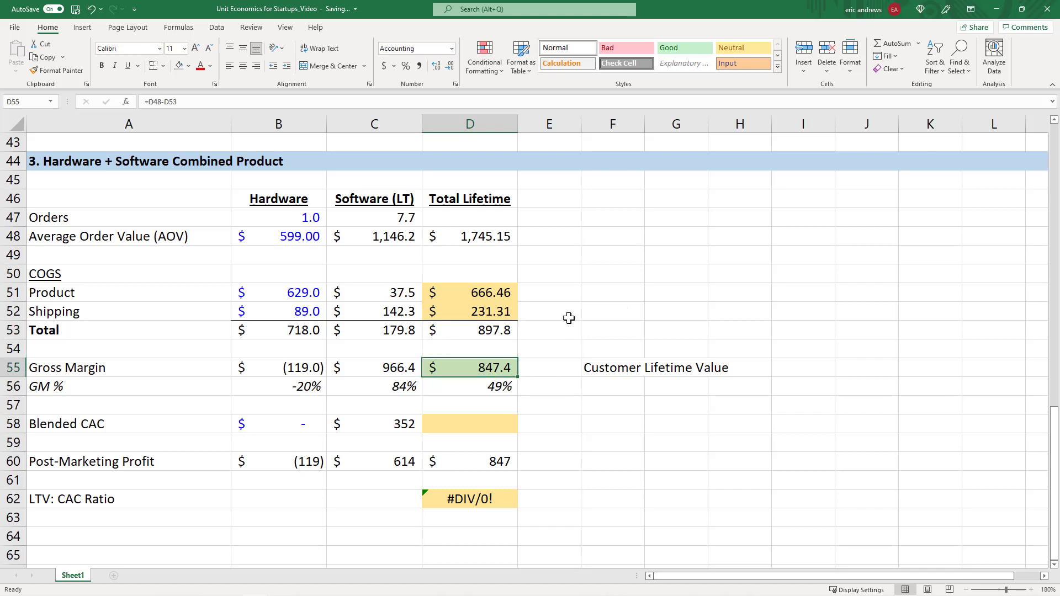
left_click_drag(391, 374, 393, 388)
left_click_drag(282, 374, 289, 386)
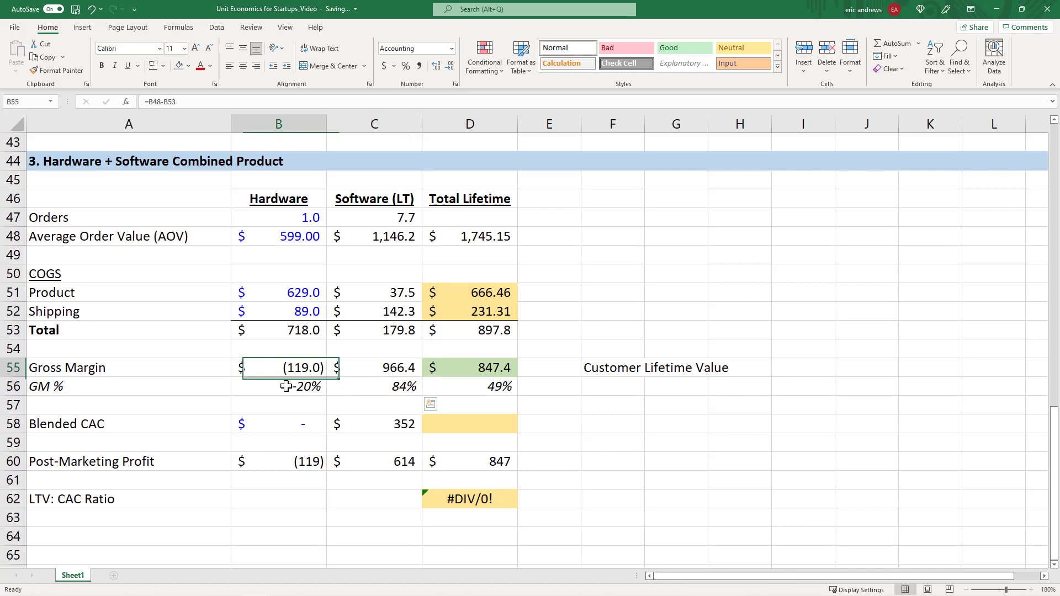
left_click(447, 387)
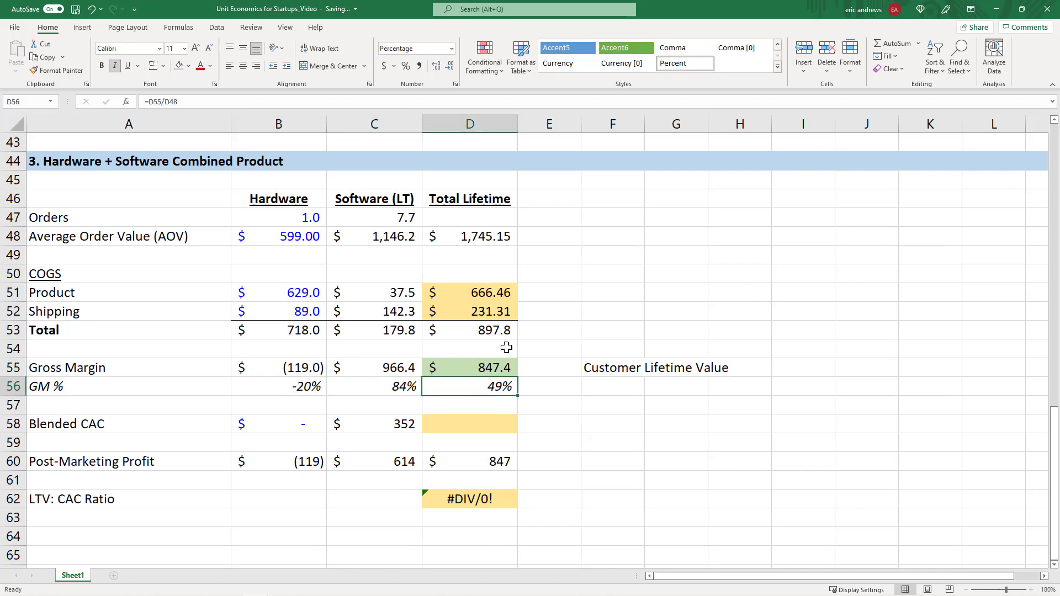
left_click(480, 369)
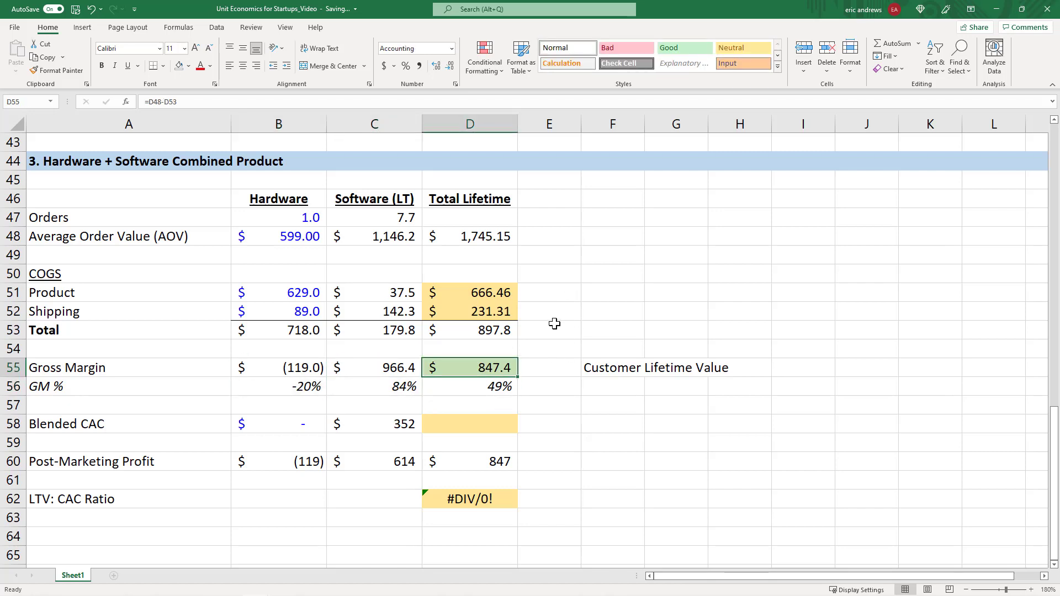
Step: Fill the Customer Lifetime Value label cells F55:H55 light green
left_click_drag(597, 371, 731, 368)
left_click(188, 66)
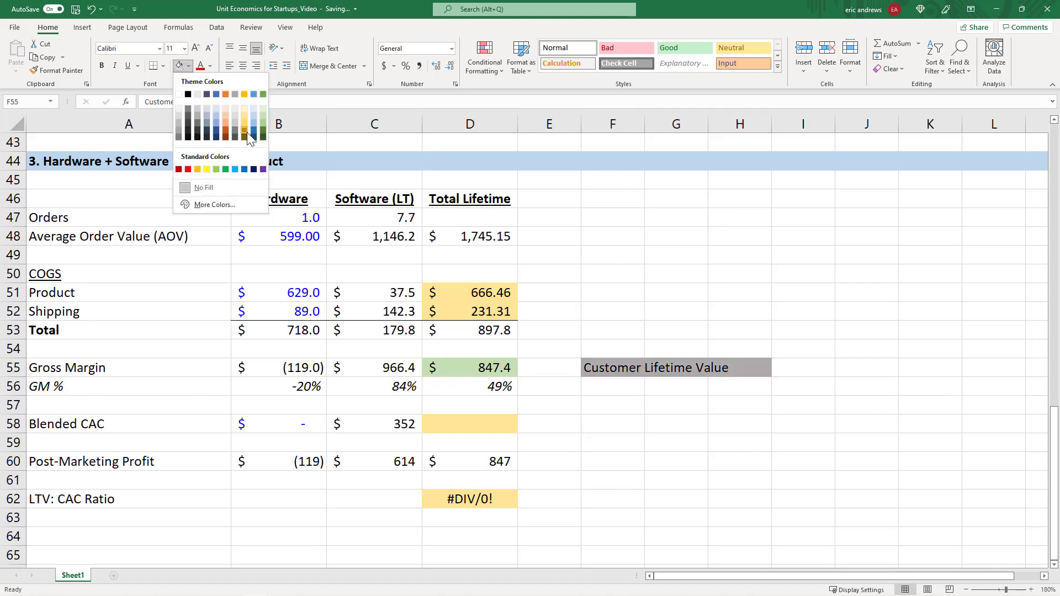
left_click(261, 117)
left_click(617, 326)
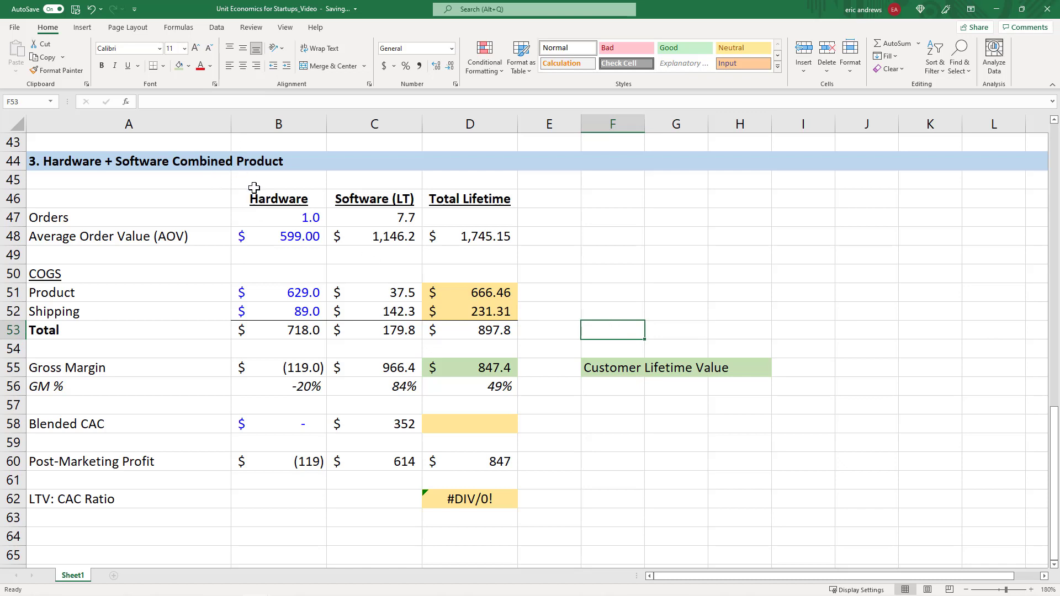
left_click_drag(256, 191, 272, 462)
Step: Set lifetime blended CAC D58 to =C58 and clear yellow fill from D51, D52, D58
left_click(284, 462)
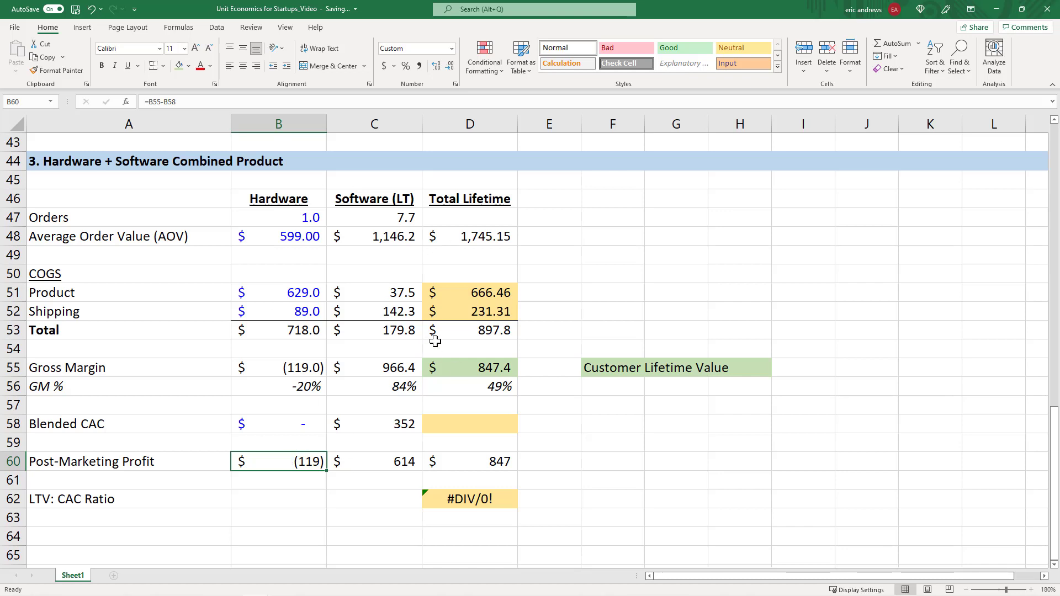
left_click(483, 366)
left_click(487, 423)
double_click(491, 423)
type("=")
left_click(397, 424)
key("Return")
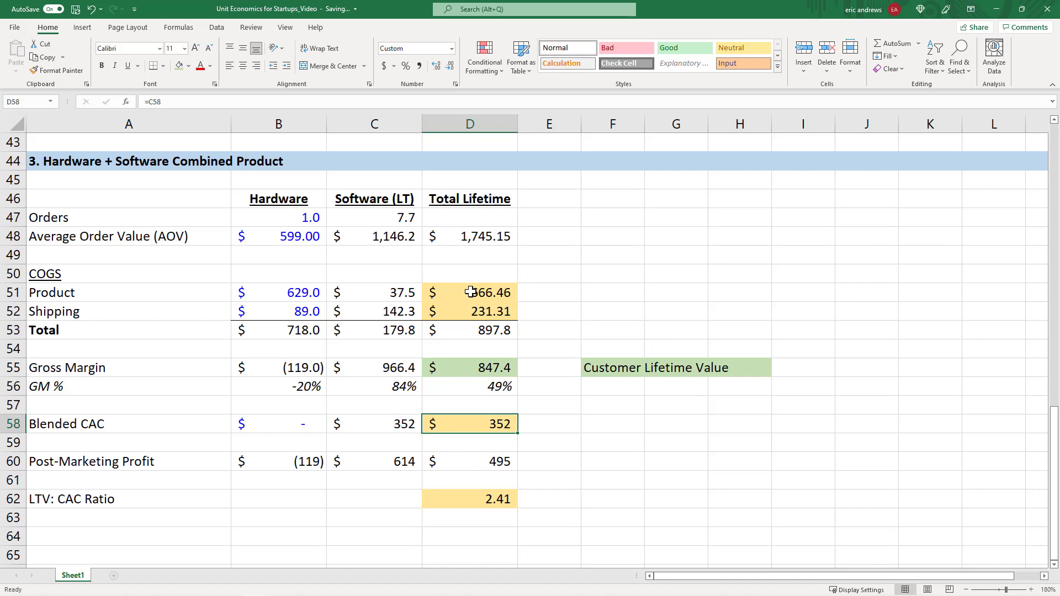
left_click_drag(470, 291, 470, 308)
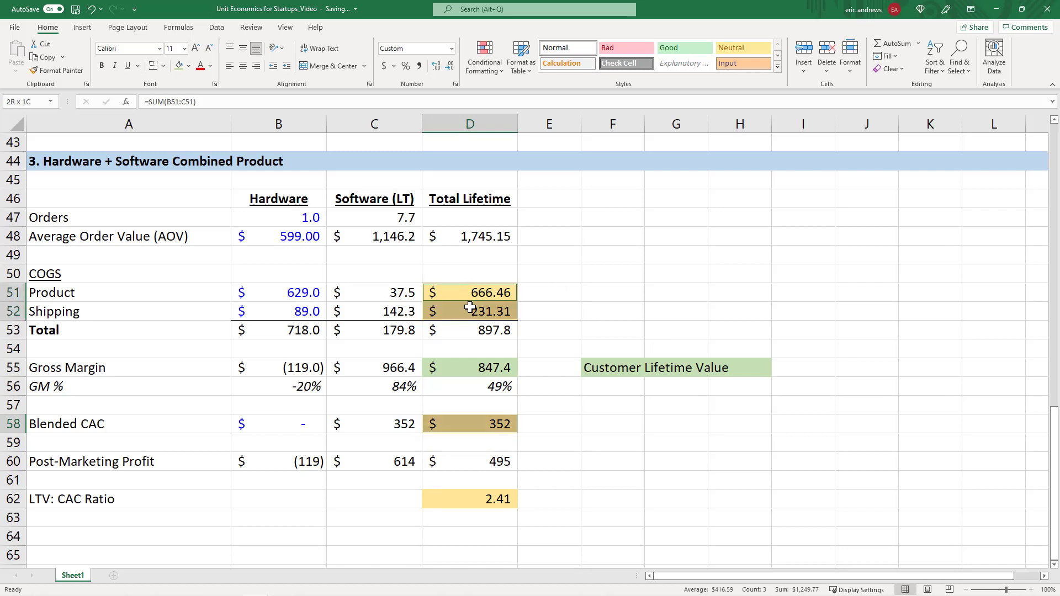
left_click(188, 66)
left_click(204, 188)
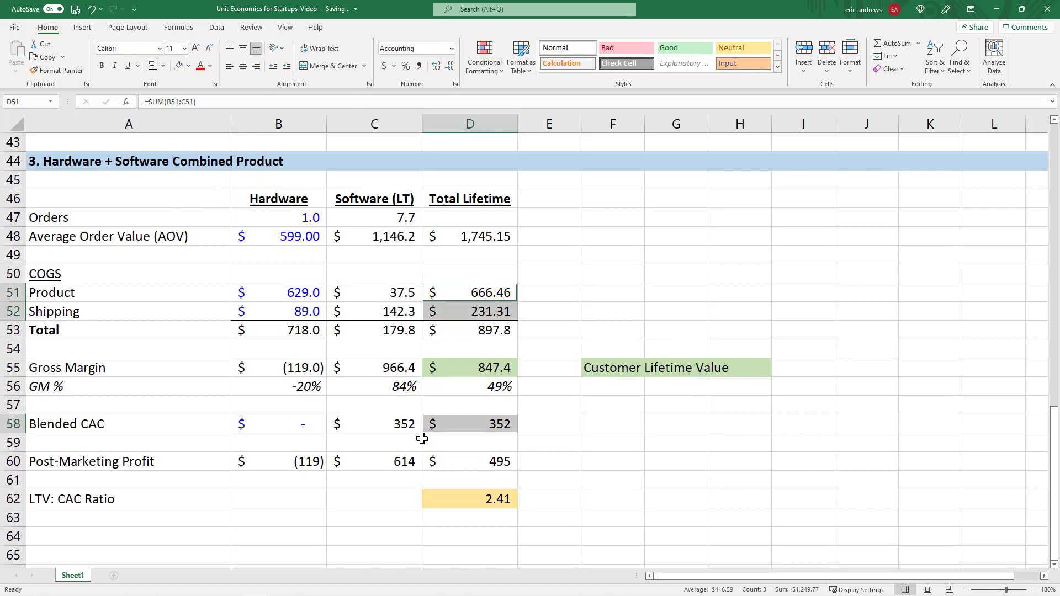
Step: Review the lifetime post-marketing profit formula and the 2.41 LTV:CAC ratio =D55/D58
left_click(464, 459)
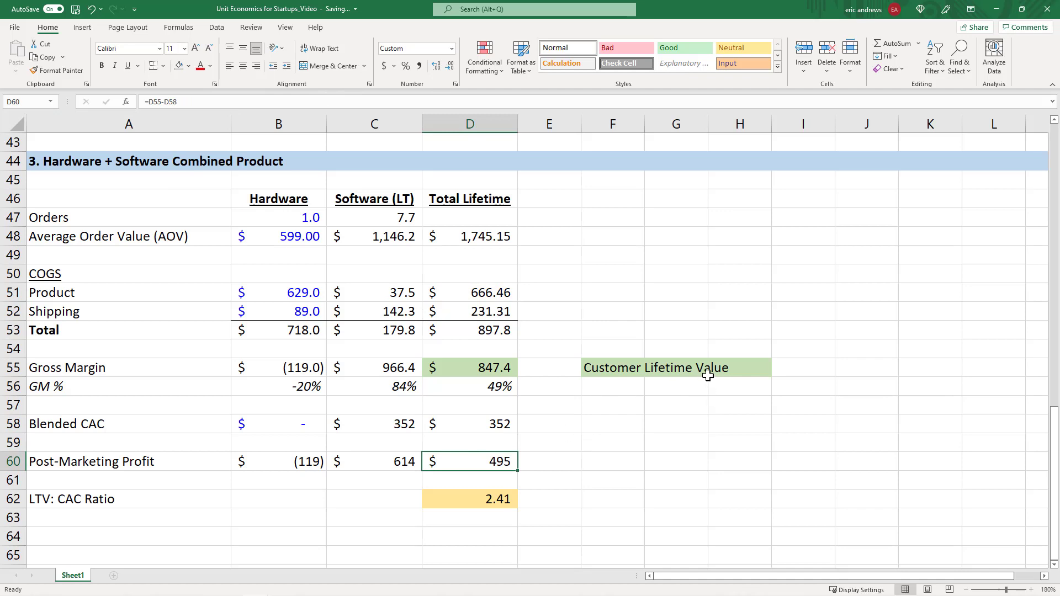
key("F2")
key("Escape")
left_click(489, 499)
key("F2")
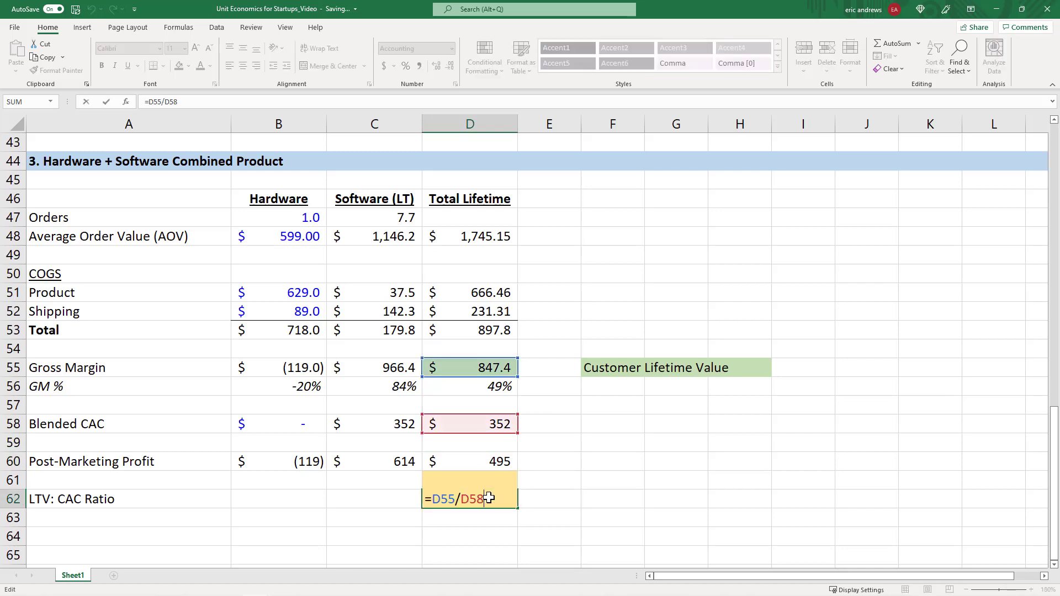
key("Escape")
key("F2")
key("Escape")
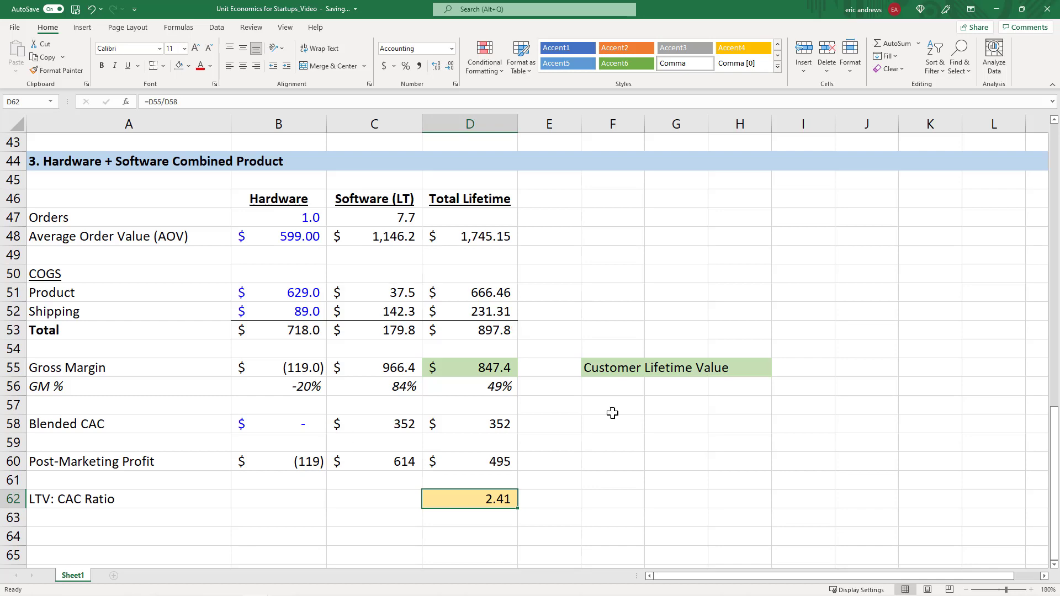
Step: Zoom out to 170% and return to cell A1 at the eCommerce Sweatshirt section
left_click(575, 441)
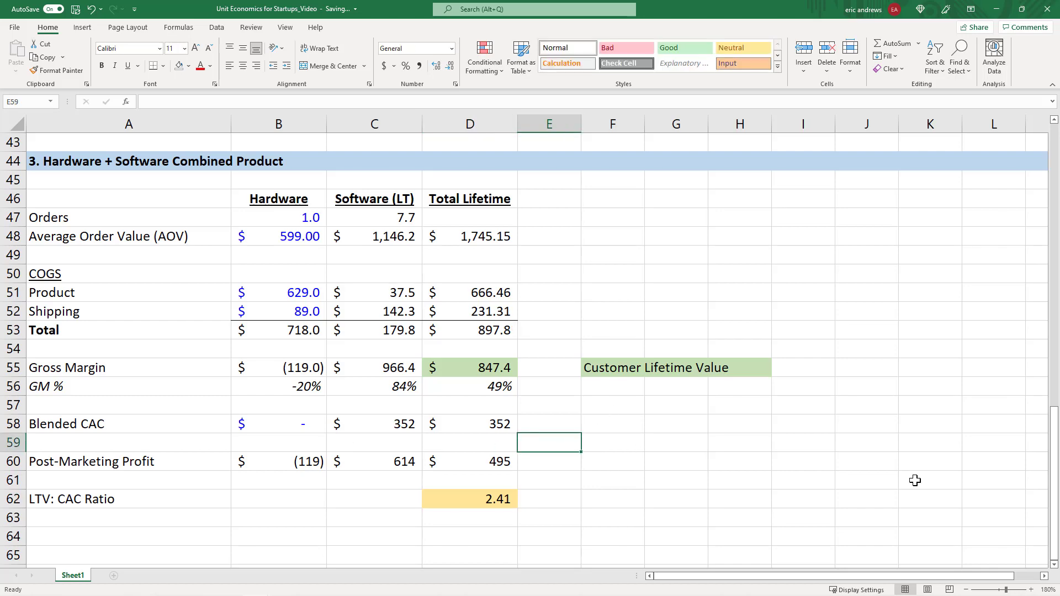
left_click(966, 590)
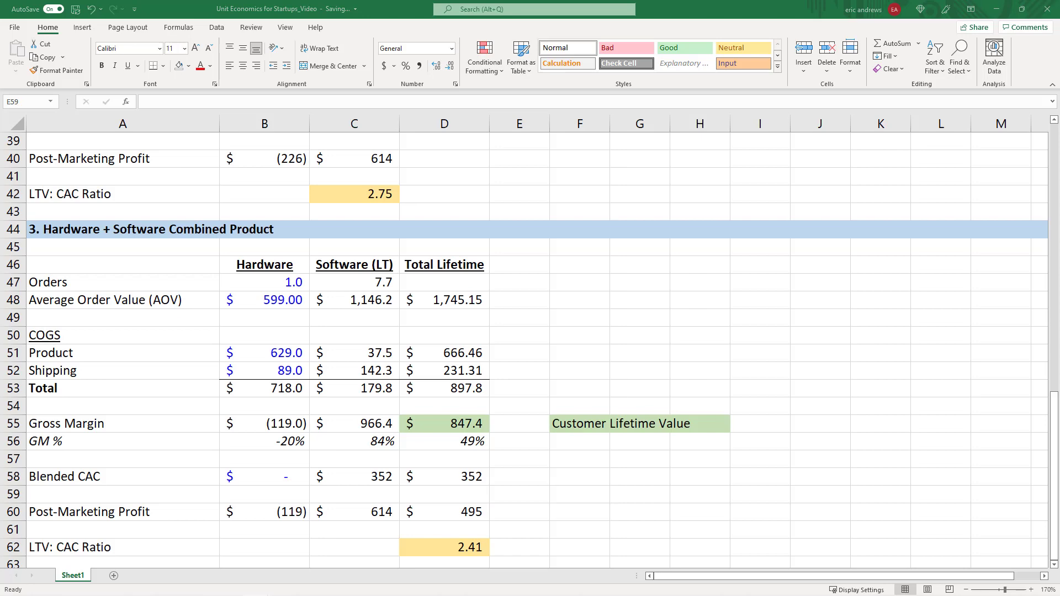
key("ctrl+Home")
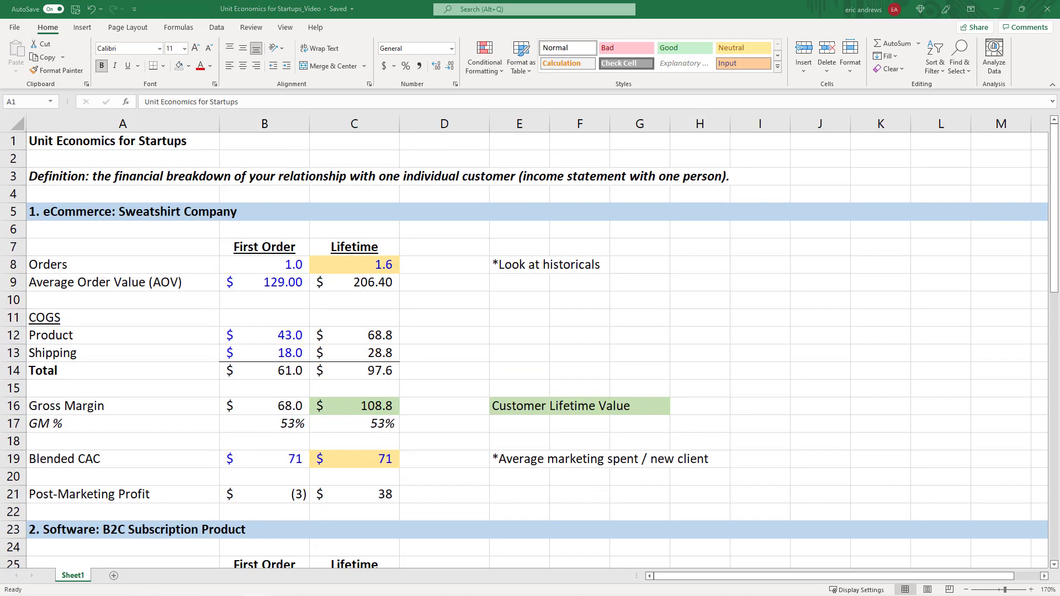